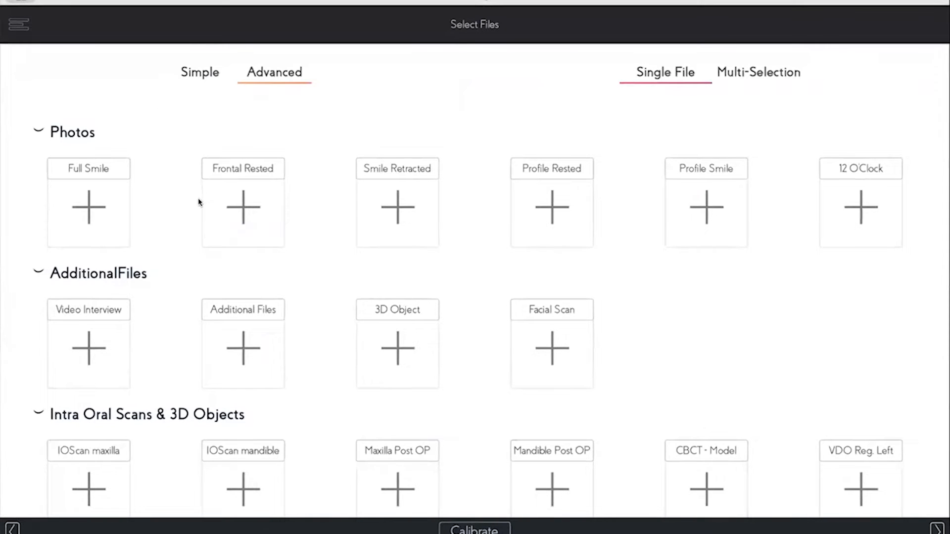
Step: Load the smiling portrait as Full Smile and the upper jaw scan as IOScan maxilla, keeping the scan's original model type
left_click_drag(209, 311, 98, 224)
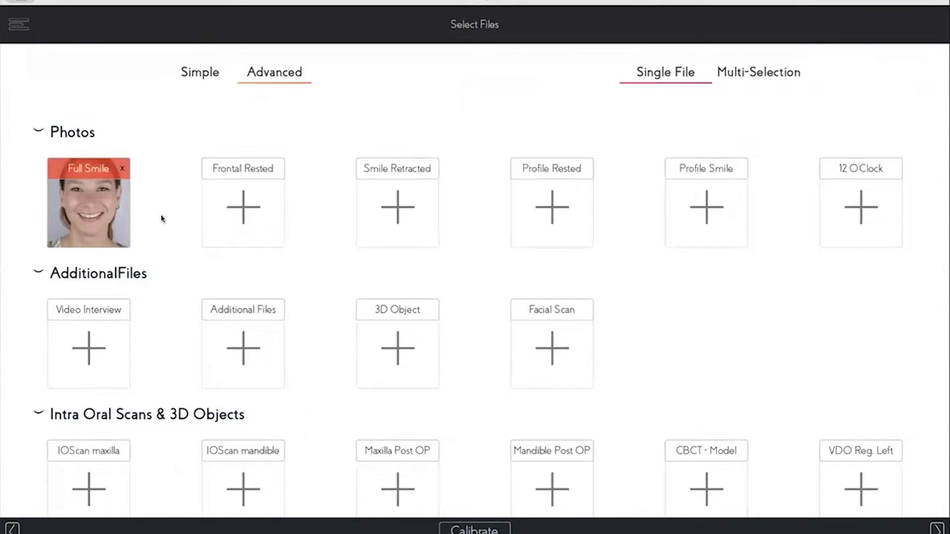
scroll(162, 220, "down", 10)
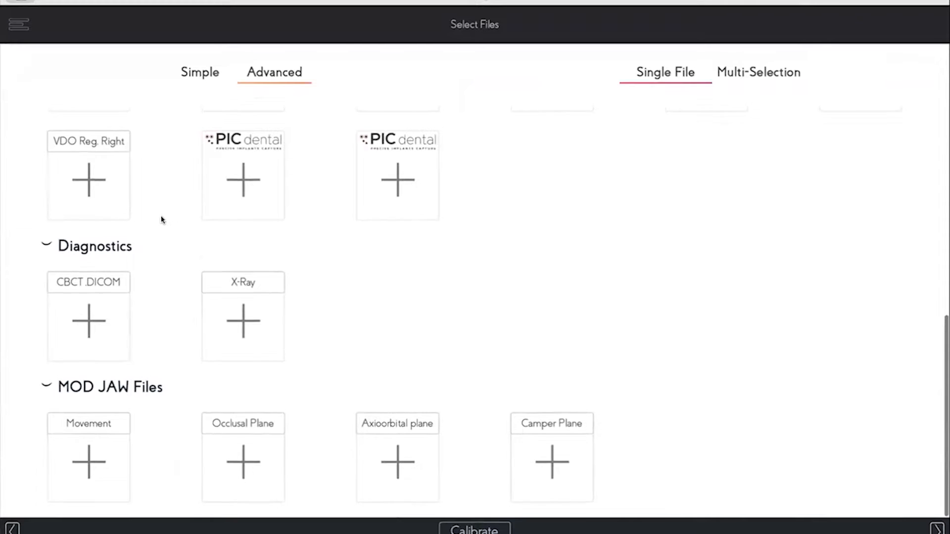
scroll(162, 220, "up", 3)
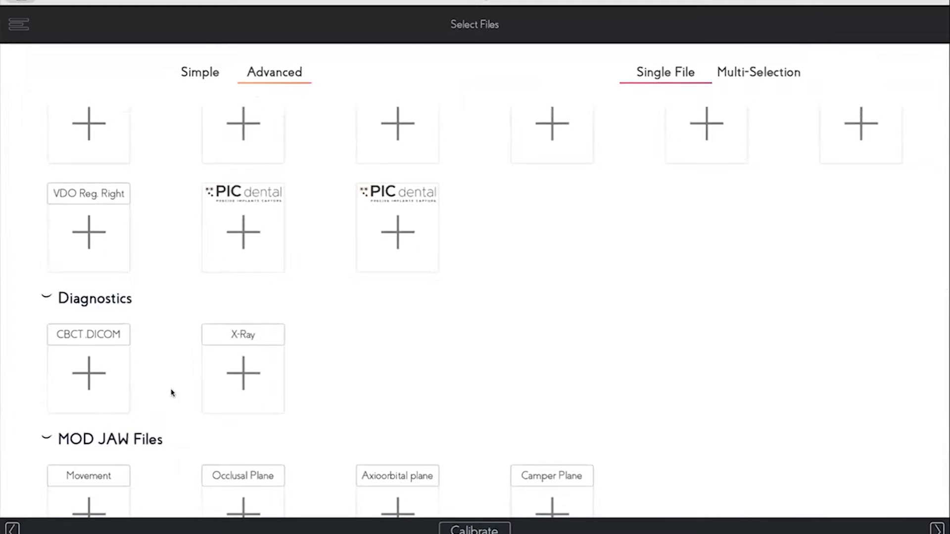
scroll(182, 321, "up", 4)
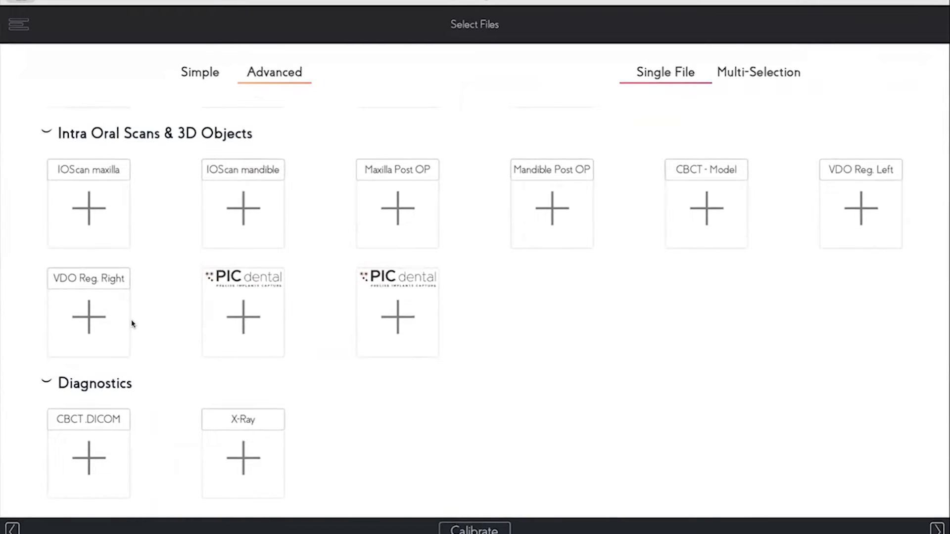
left_click_drag(132, 323, 98, 197)
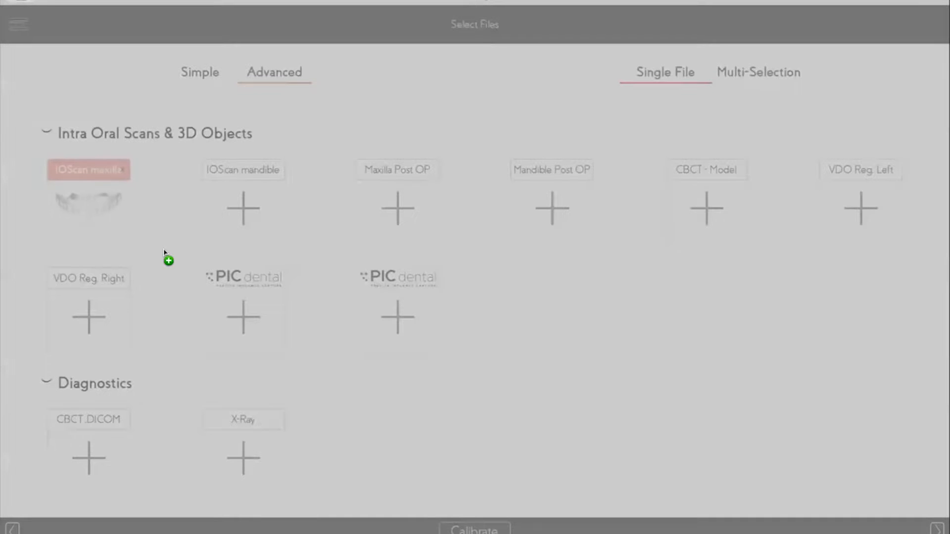
left_click(448, 314)
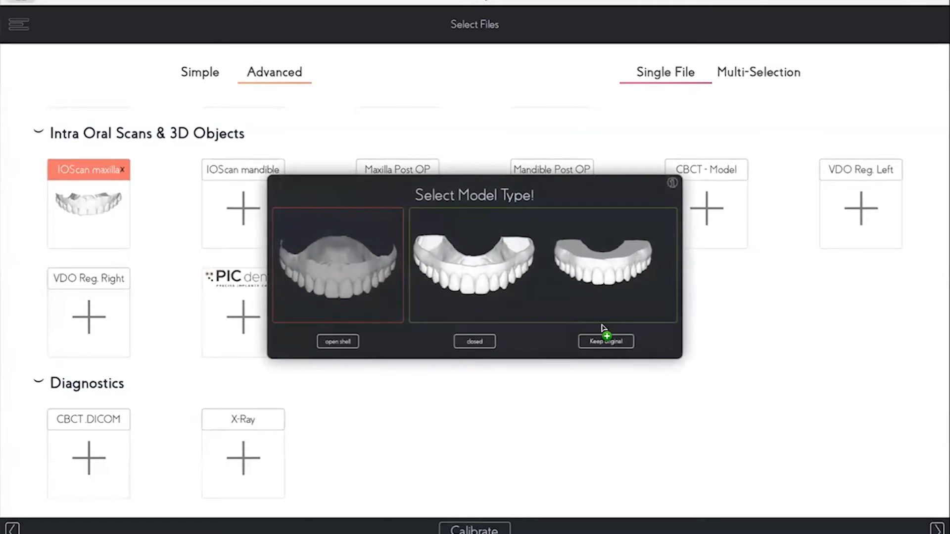
left_click(603, 341)
scroll(487, 305, "up", 6)
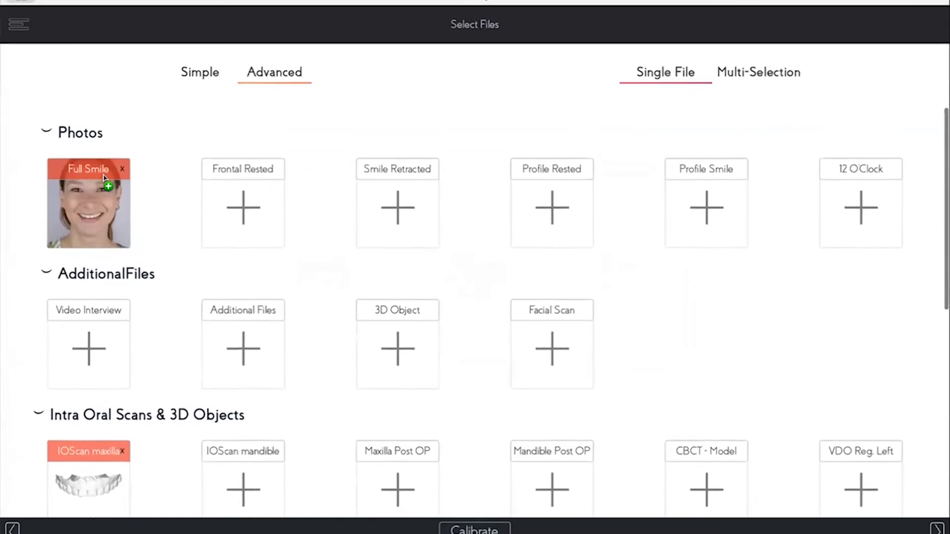
Step: Try a custom crop of the Full Smile photo around the face
left_click_drag(98, 217, 98, 218)
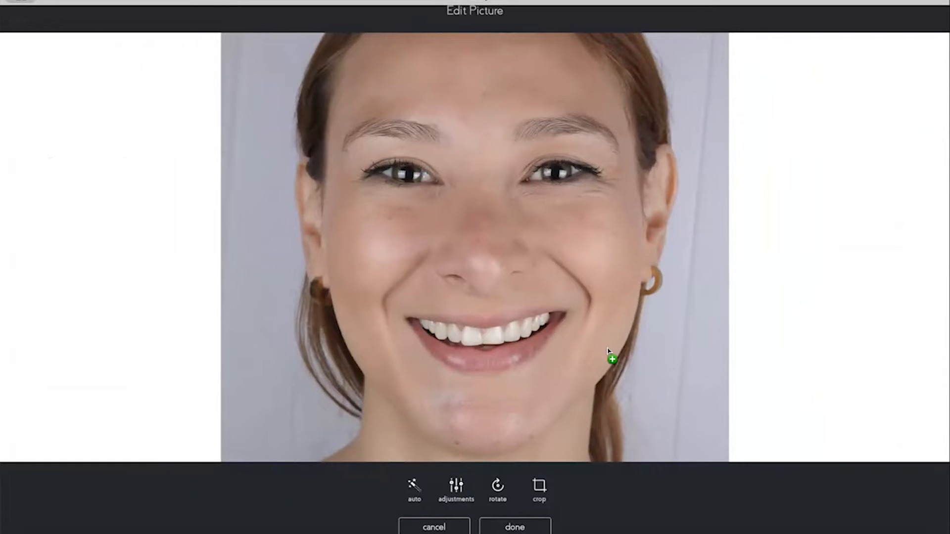
scroll(495, 264, "down", 3)
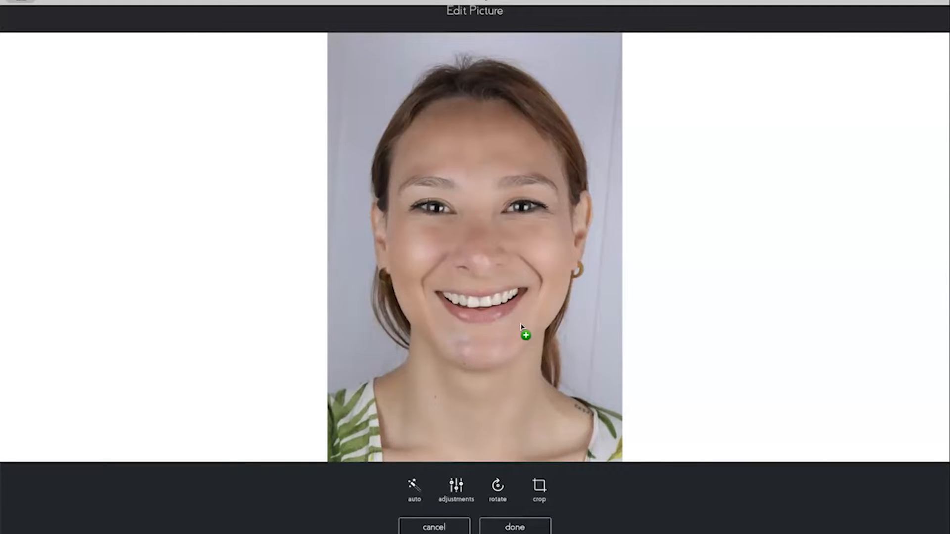
left_click(539, 486)
left_click_drag(613, 452, 587, 313)
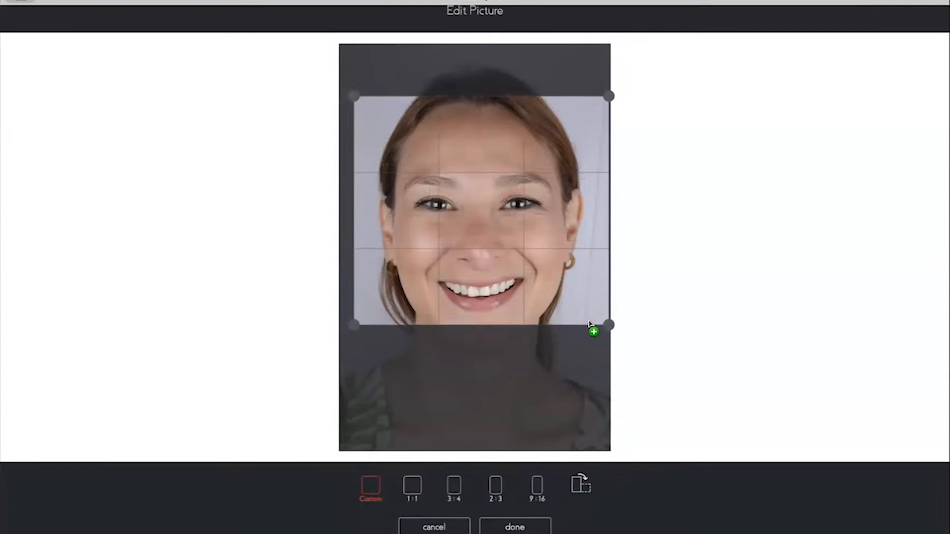
left_click(434, 527)
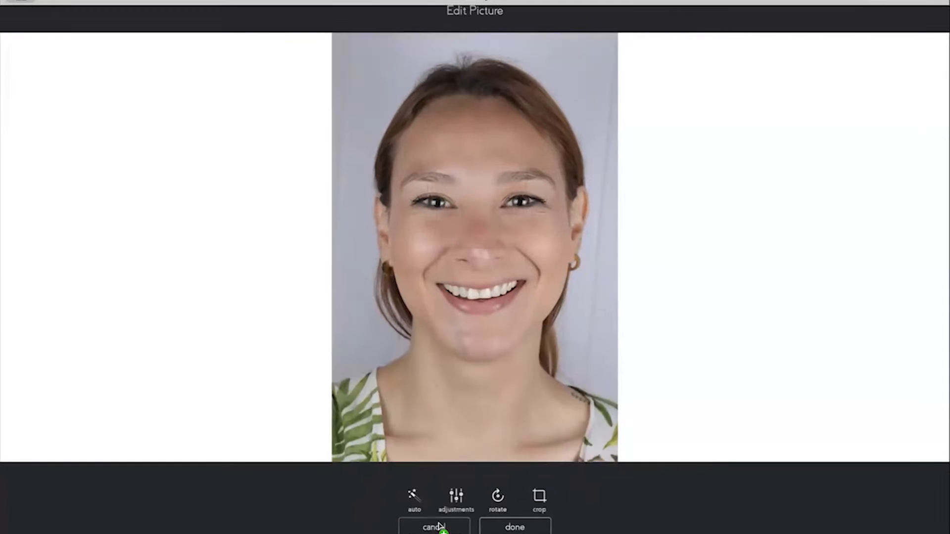
left_click(439, 527)
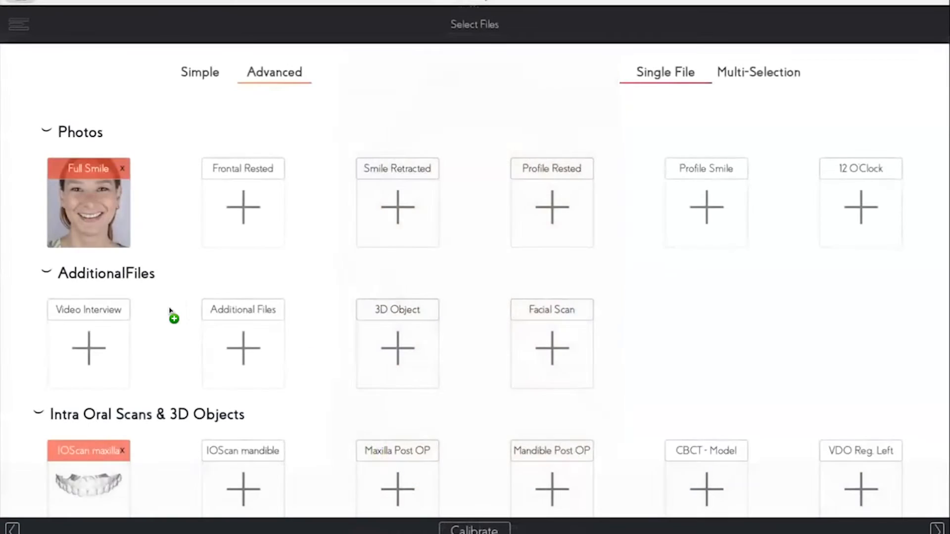
Step: Examine the IOScan maxilla model from the occlusal, front and both lateral sides in the STL viewer
left_click(91, 500)
left_click_drag(439, 381, 383, 357)
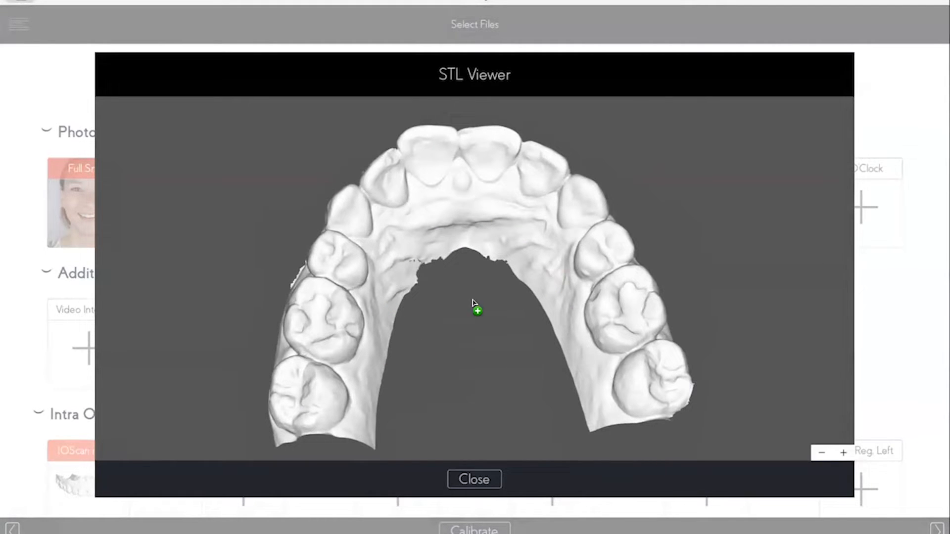
left_click_drag(455, 413, 333, 381)
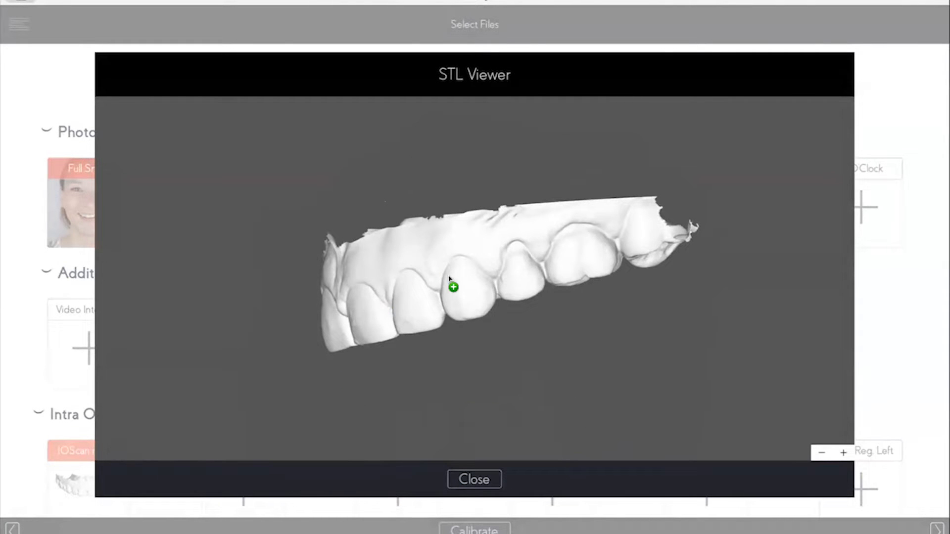
left_click_drag(265, 355, 553, 376)
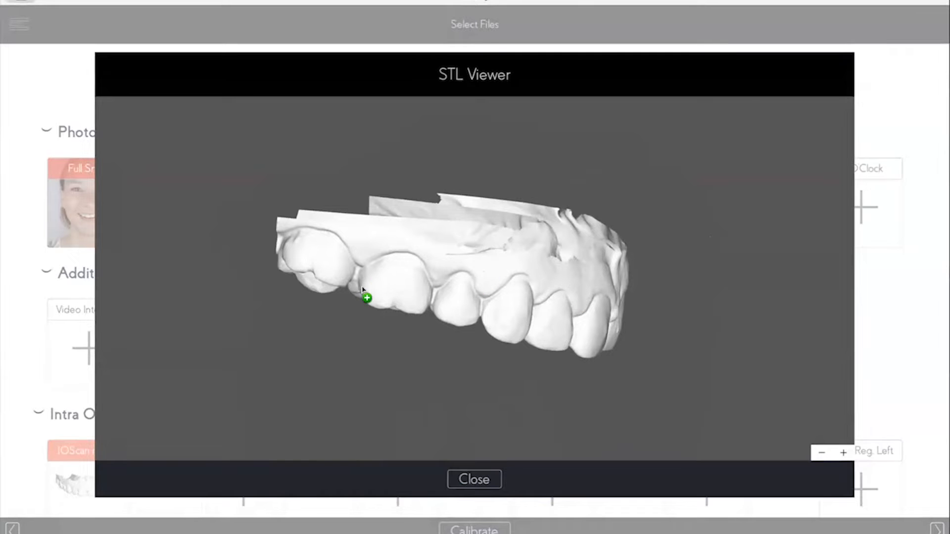
left_click_drag(505, 400, 300, 413)
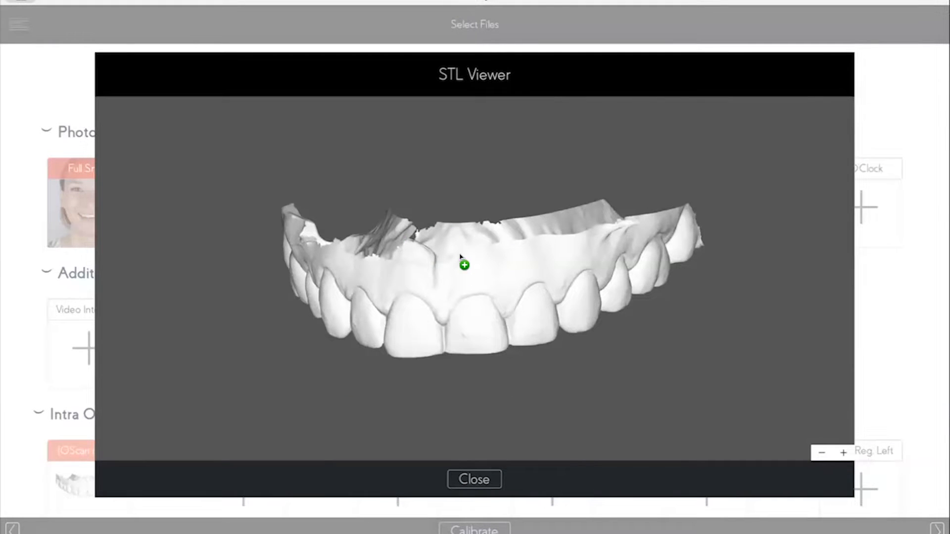
left_click_drag(461, 197, 282, 206)
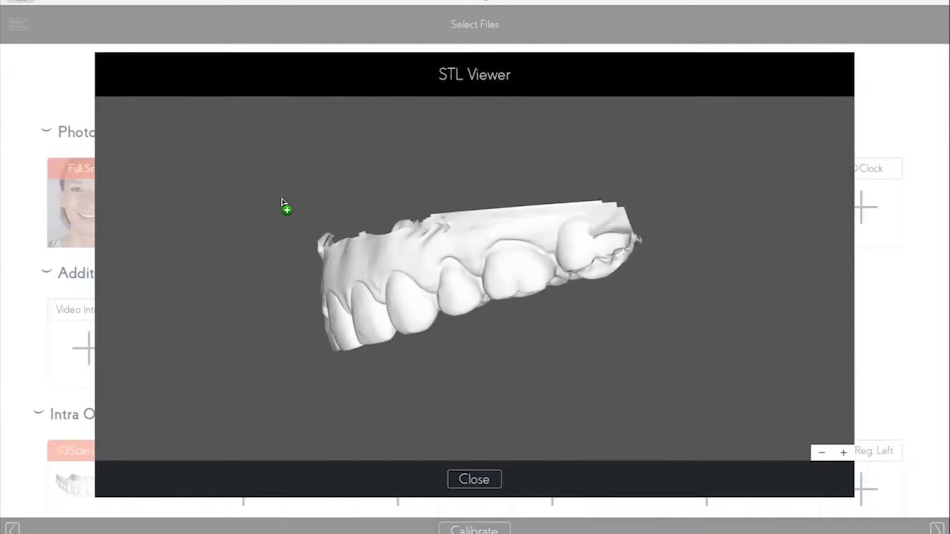
left_click_drag(212, 268, 409, 271)
left_click_drag(498, 201, 470, 184)
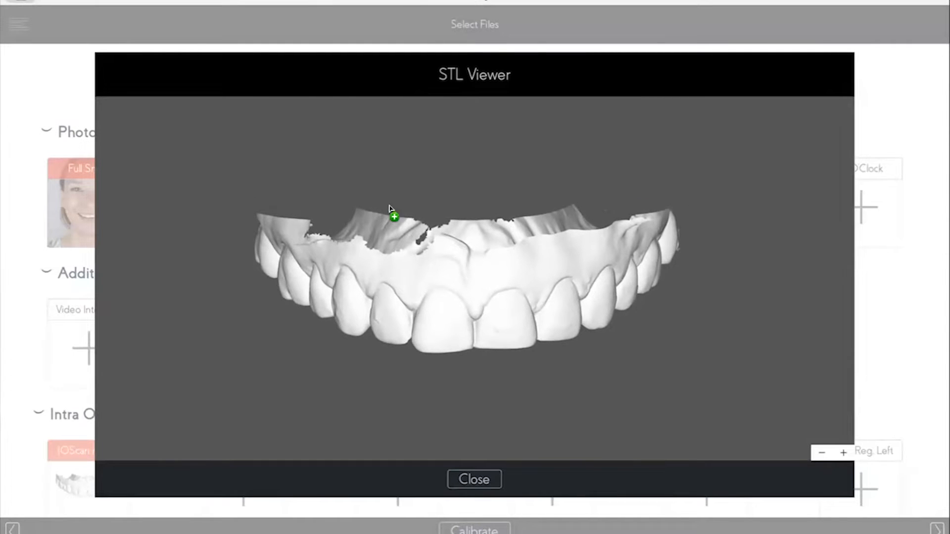
left_click_drag(558, 346, 546, 81)
left_click_drag(467, 424, 485, 390)
left_click(477, 486)
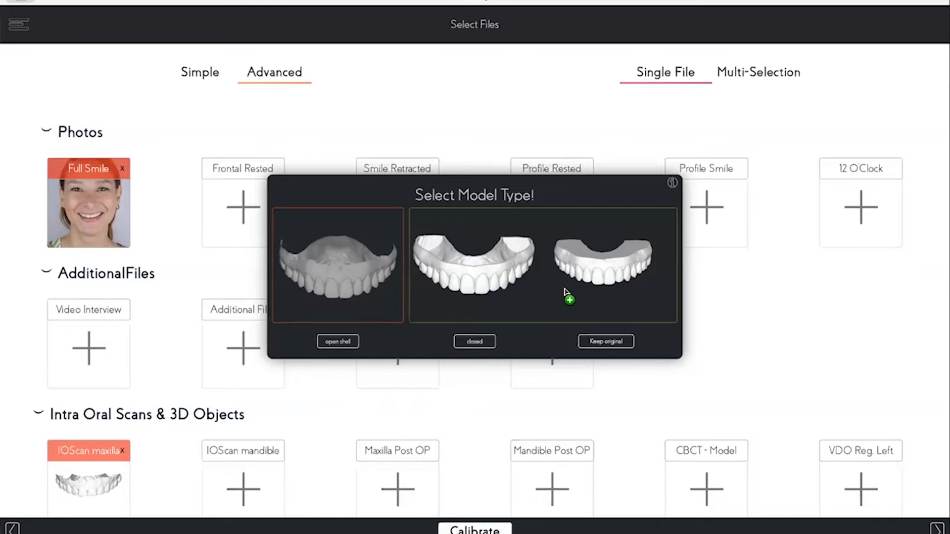
Step: Start the calibration, keeping the maxilla scan's original model type
left_click(609, 342)
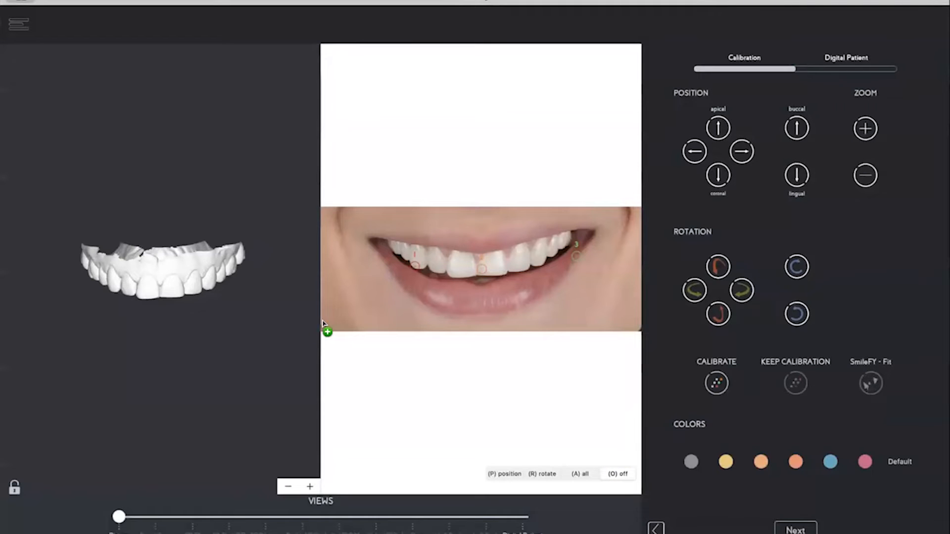
left_click_drag(191, 334, 195, 340)
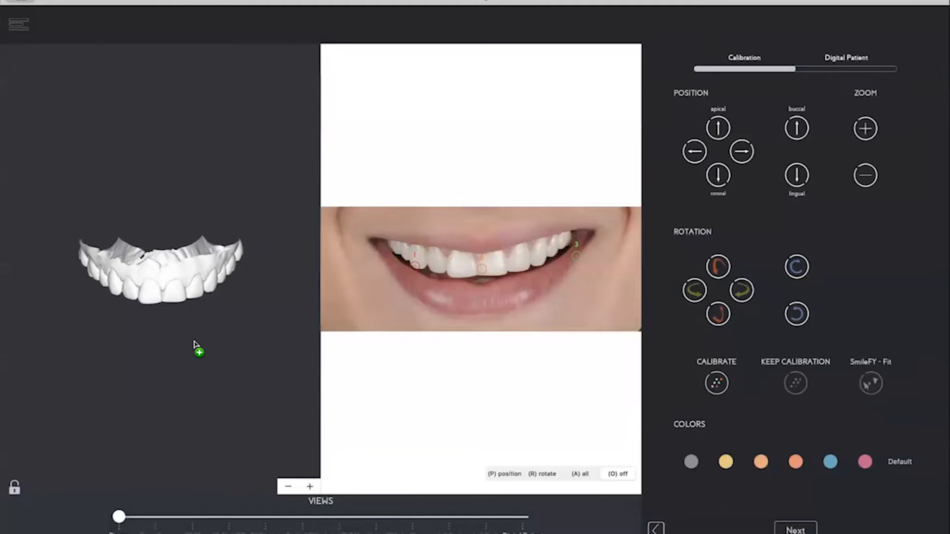
scroll(196, 346, "up", 5)
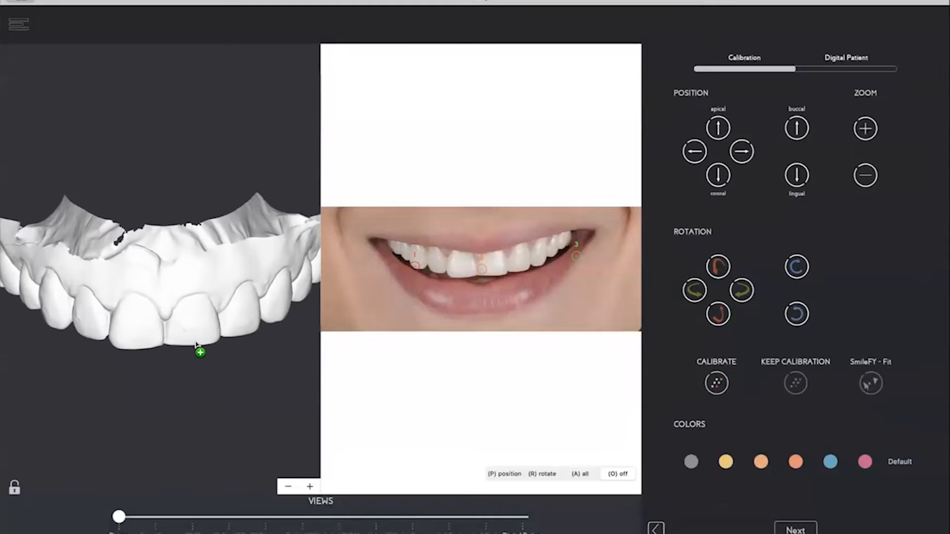
left_click_drag(257, 341, 255, 343)
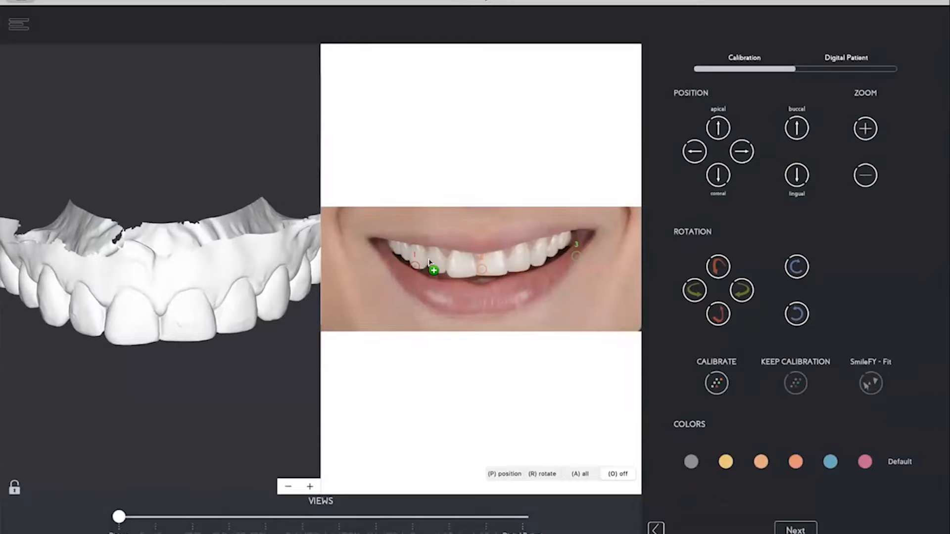
Step: Place photo markers 1 and 3 on the tips of the two upper canines and marker 2 between the central incisors
scroll(429, 262, "up", 3)
scroll(429, 263, "down", 1)
scroll(430, 263, "right", 2)
scroll(430, 263, "up", 2)
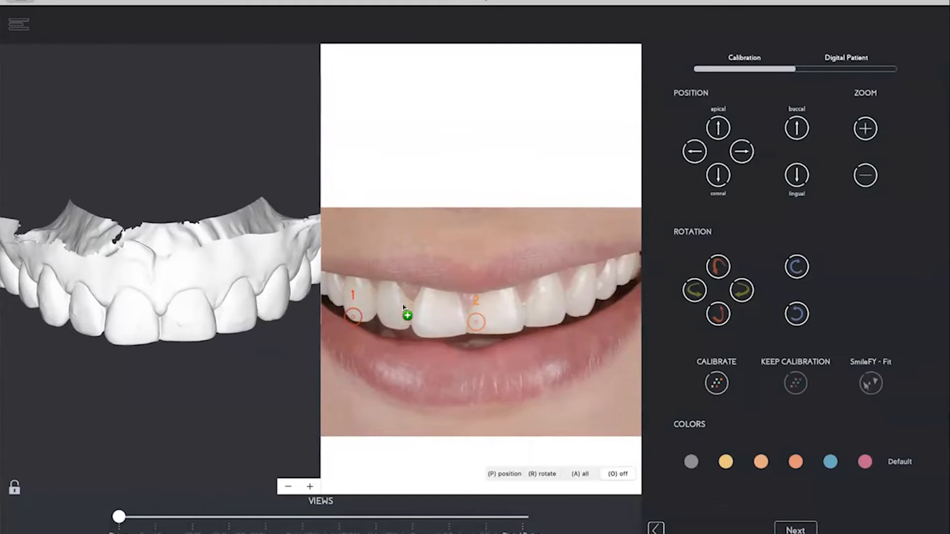
left_click_drag(363, 326, 364, 326)
left_click_drag(475, 330, 461, 330)
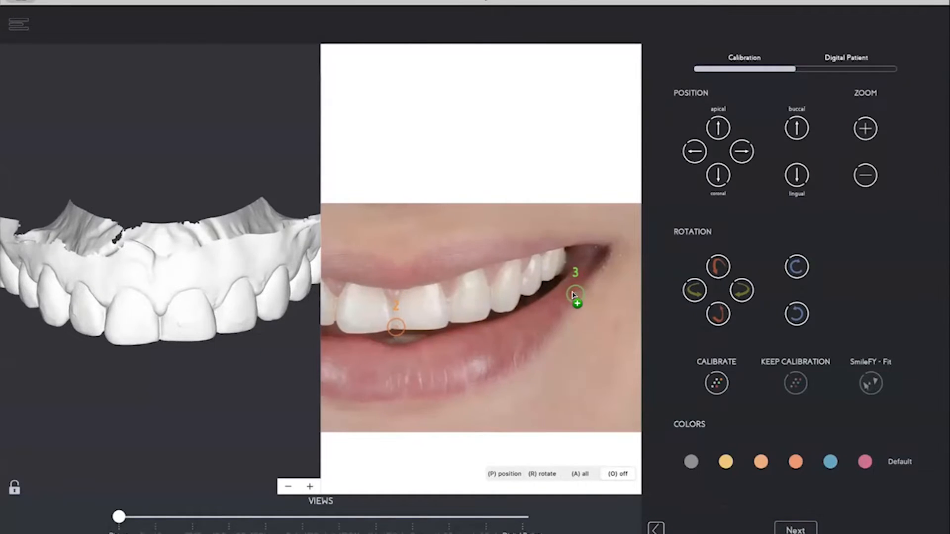
mouse_move(574, 297)
left_mouse_down()
mouse_move(490, 309)
mouse_move(497, 311)
left_mouse_up()
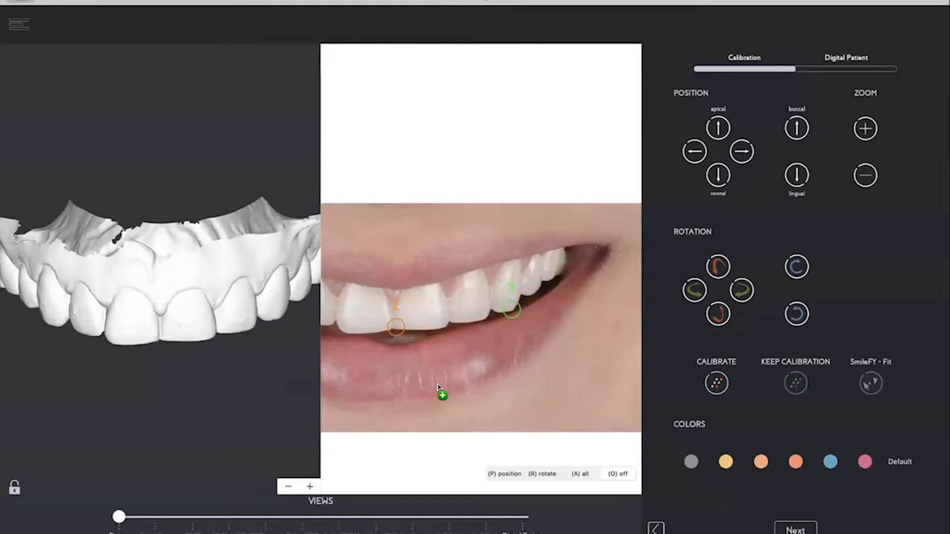
scroll(508, 367, "up", 10)
scroll(509, 367, "down", 12)
scroll(508, 367, "down", 2)
left_click_drag(508, 367, 529, 347)
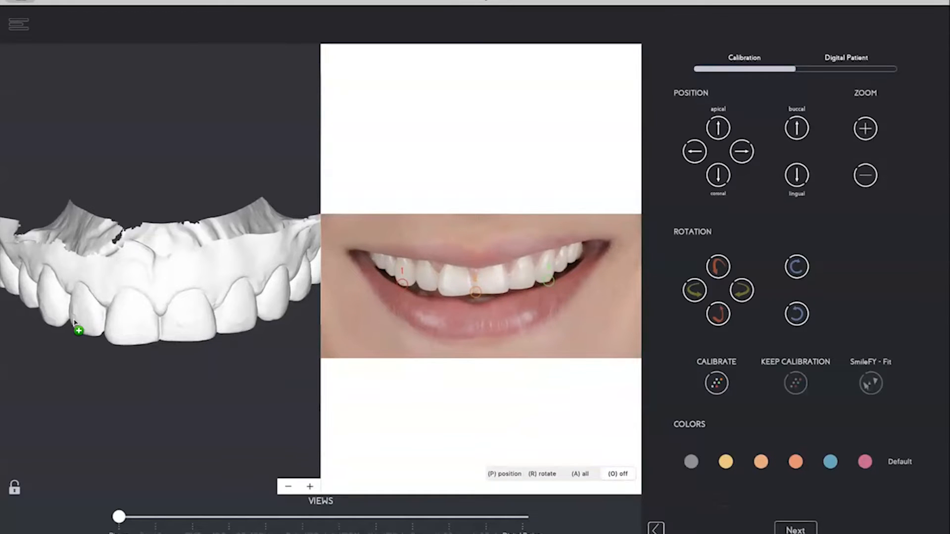
Step: Mark the matching canine, central incisor midline and opposite canine points on the scan and calibrate it to the photo
left_click(46, 323)
left_click(164, 338)
left_click(278, 317)
left_click(717, 382)
Step: Fine-tune the scan overlay's horizontal position and its turn around the vertical axis to match the photographed teeth
scroll(361, 276, "up", 6)
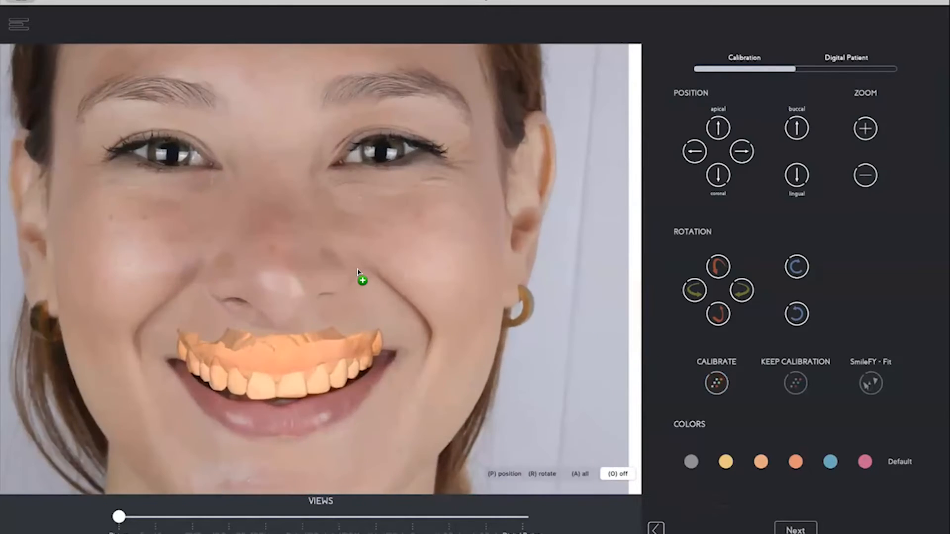
scroll(358, 271, "down", 3)
scroll(358, 270, "left", 3)
scroll(358, 270, "right", 1)
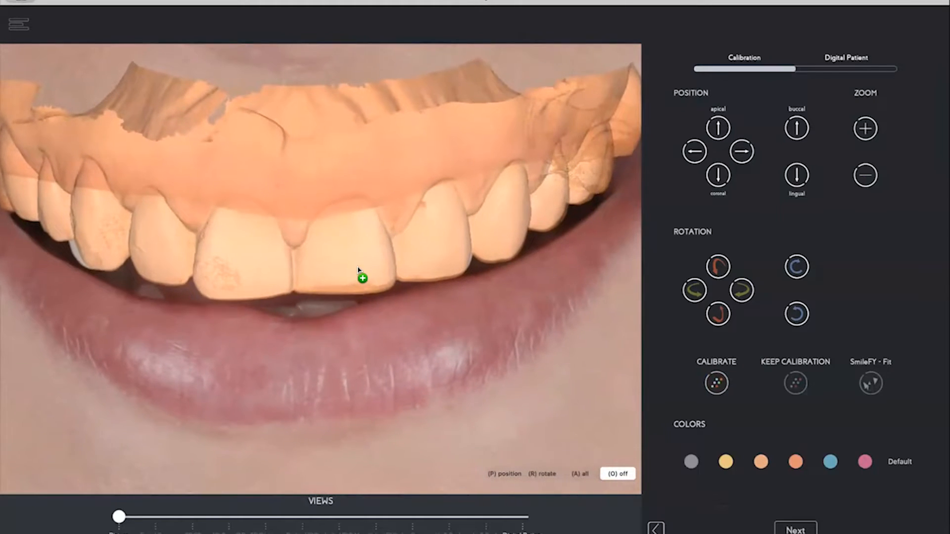
scroll(358, 271, "left", 1)
left_click(694, 151)
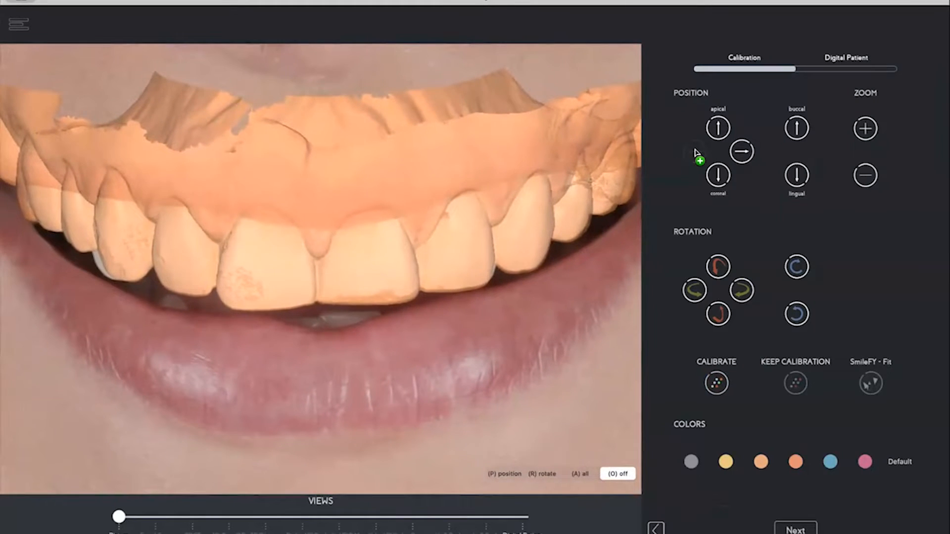
left_click(693, 289)
left_click(740, 150)
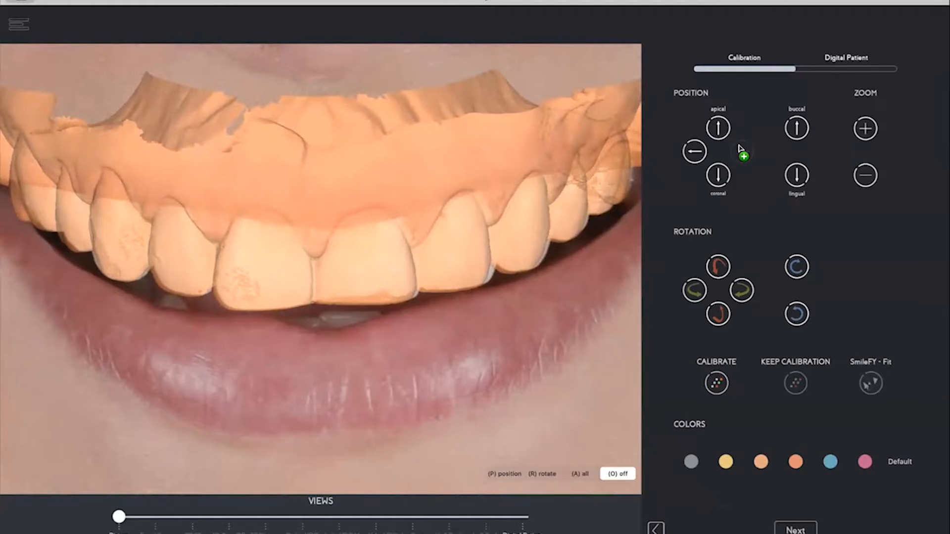
Step: Move the scan overlay one step apically and fine-tune its rotation around all three axes to match the photographed teeth
left_click(792, 269)
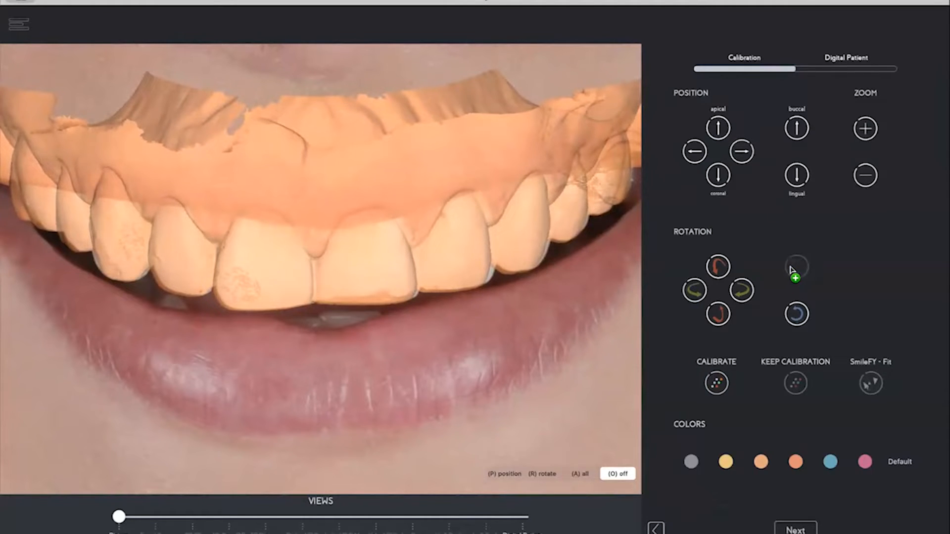
left_click(717, 129)
left_click(695, 291)
left_click(694, 291)
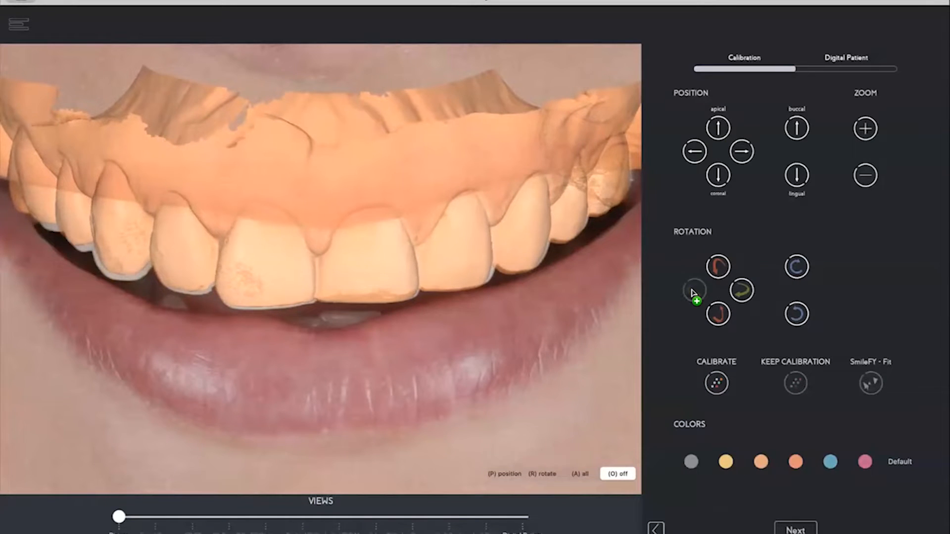
left_click(718, 266)
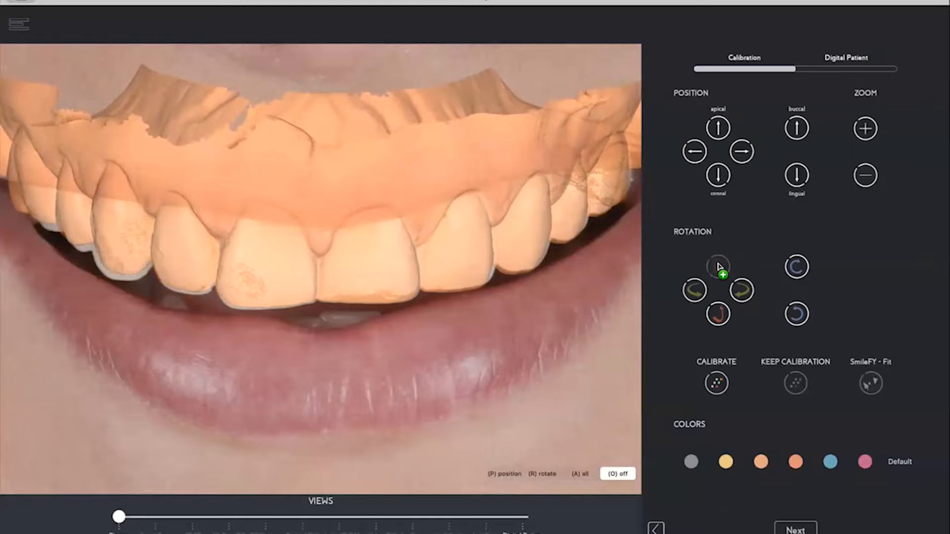
left_click(795, 313)
left_click(794, 314)
left_click(793, 315)
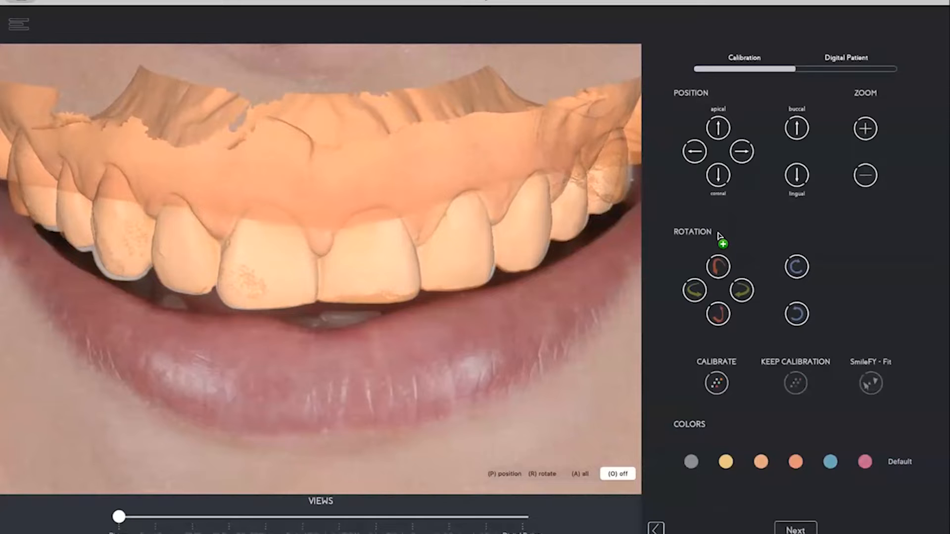
Step: Fine-tune the scan overlay's front-back tilt and turn it three steps around the viewing axis to match the photographed incisal line
left_click(713, 312)
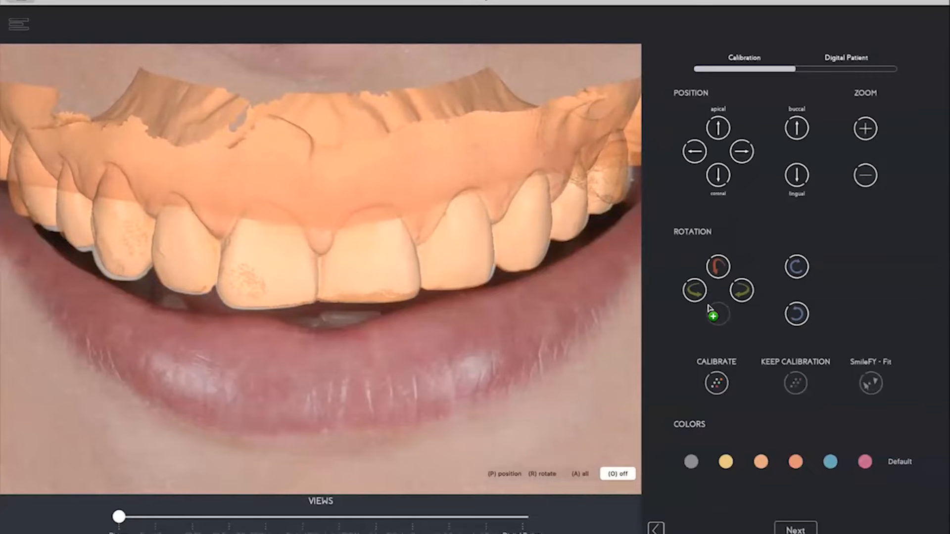
left_click(718, 267)
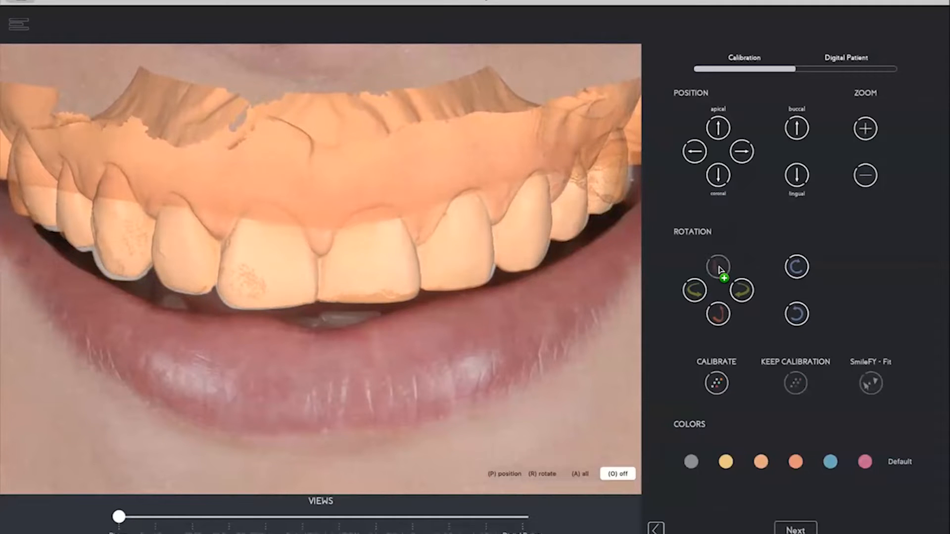
left_click(792, 315)
left_click(793, 314)
left_click(792, 315)
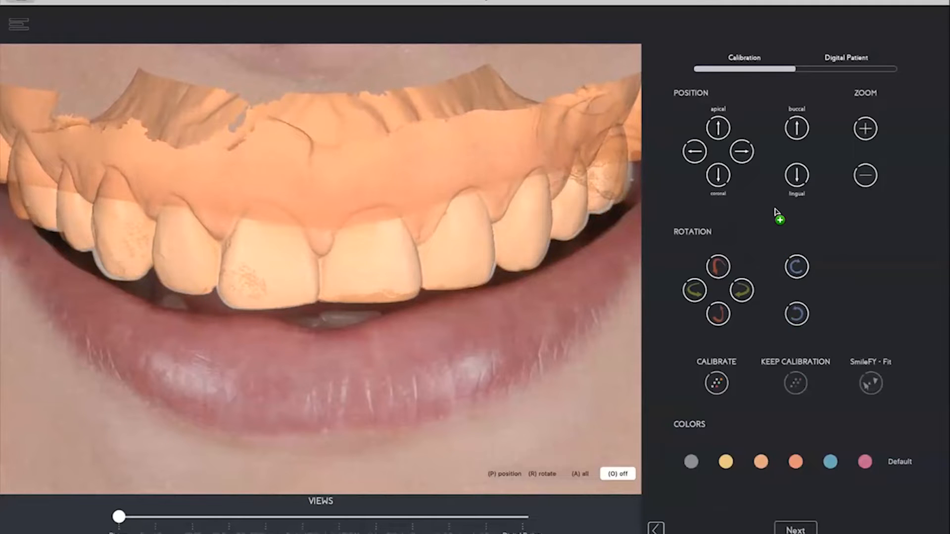
Step: Shift the scan overlay two steps to the right and turn it five steps around the vertical axis towards the photographed teeth
left_click(741, 151)
left_click(741, 152)
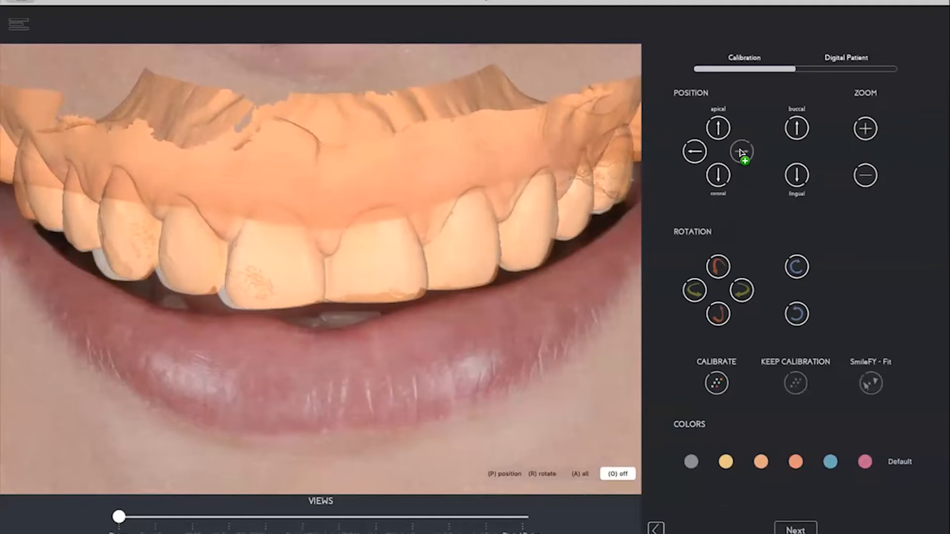
left_click(740, 292)
left_click(739, 296)
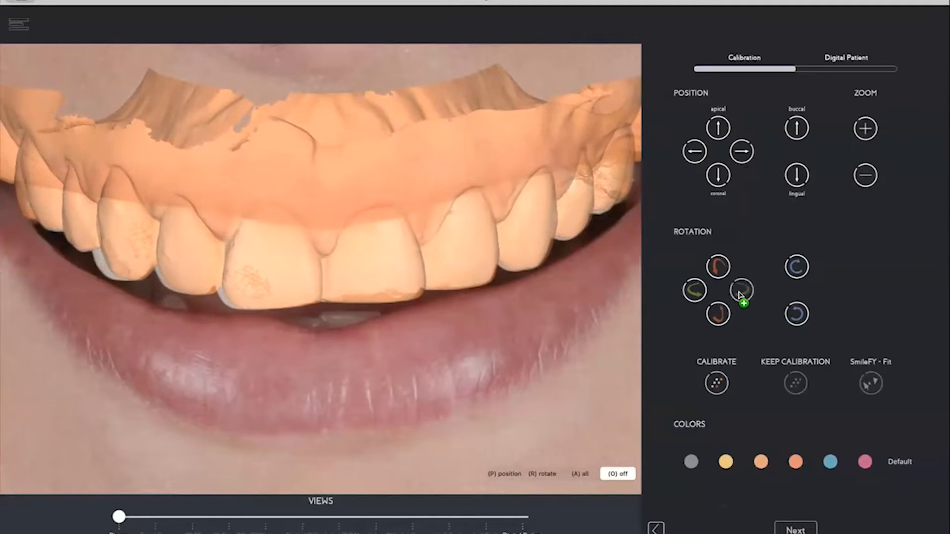
left_click(739, 296)
left_click(739, 295)
left_click(739, 295)
Step: Move the scan overlay four steps coronally, tilt it two steps around the horizontal axis, and bring it two steps back apically
left_click(716, 172)
left_click(716, 172)
left_click(716, 177)
left_click(716, 177)
left_click(715, 316)
left_click(715, 317)
left_click(719, 127)
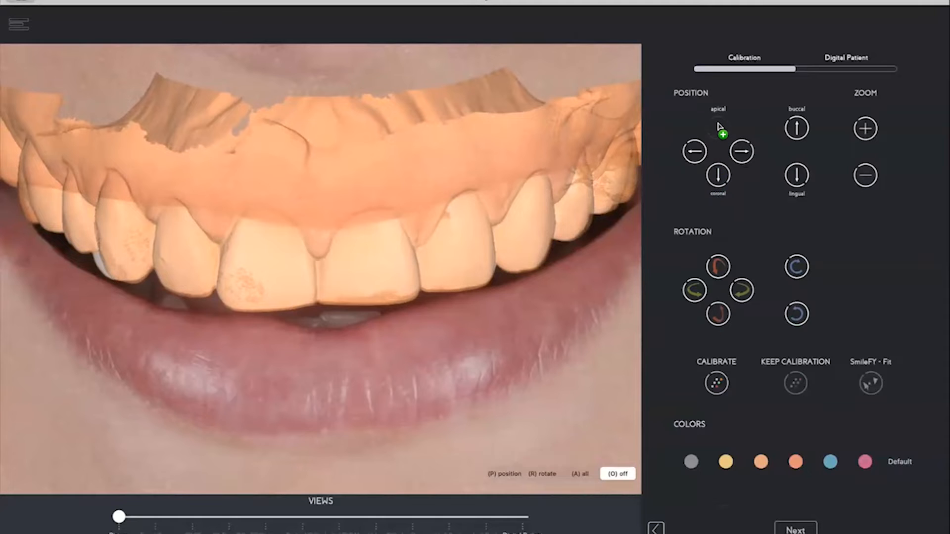
left_click(719, 128)
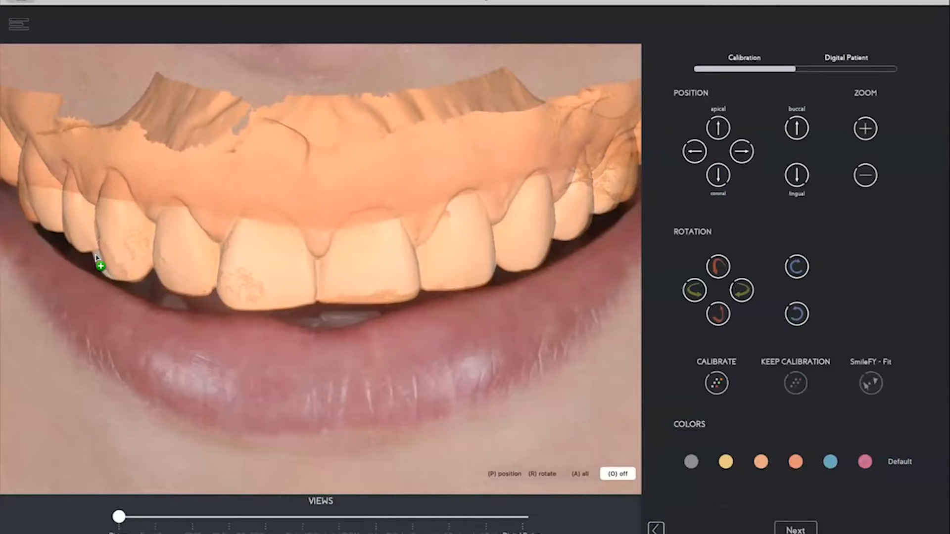
Step: Nudge the scan overlay one step to the left and finish its vertical-axis turn and front-back tilt against the photographed teeth
left_click(692, 147)
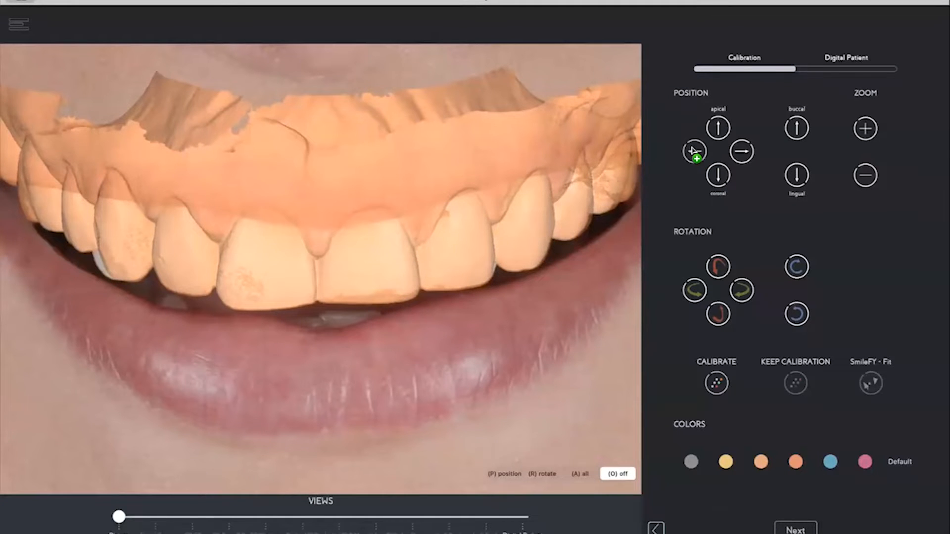
left_click(689, 286)
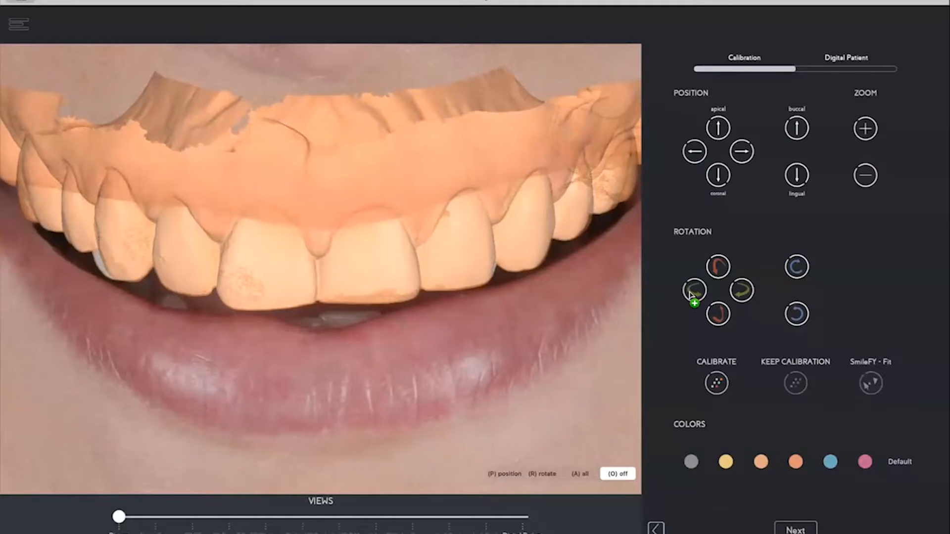
left_click(714, 312)
left_click(716, 316)
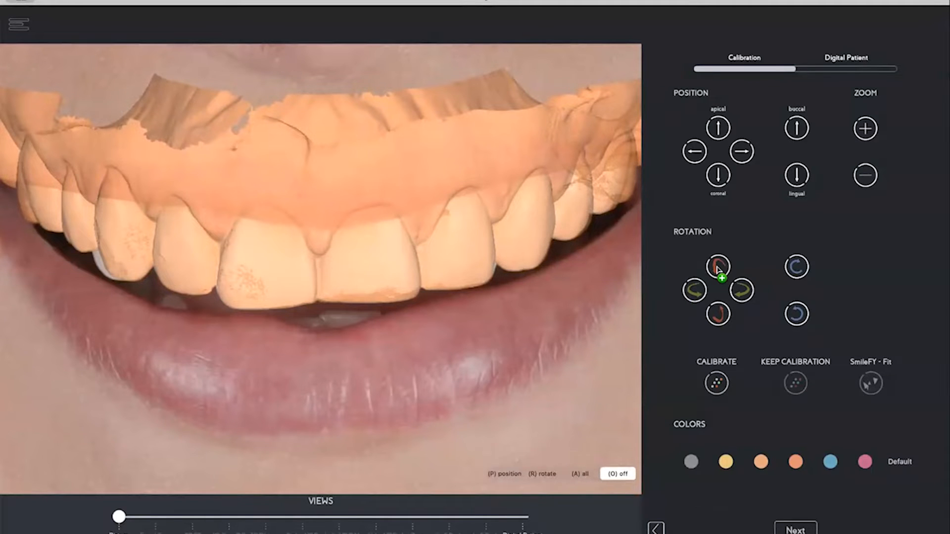
scroll(397, 267, "down", 5)
scroll(398, 268, "up", 5)
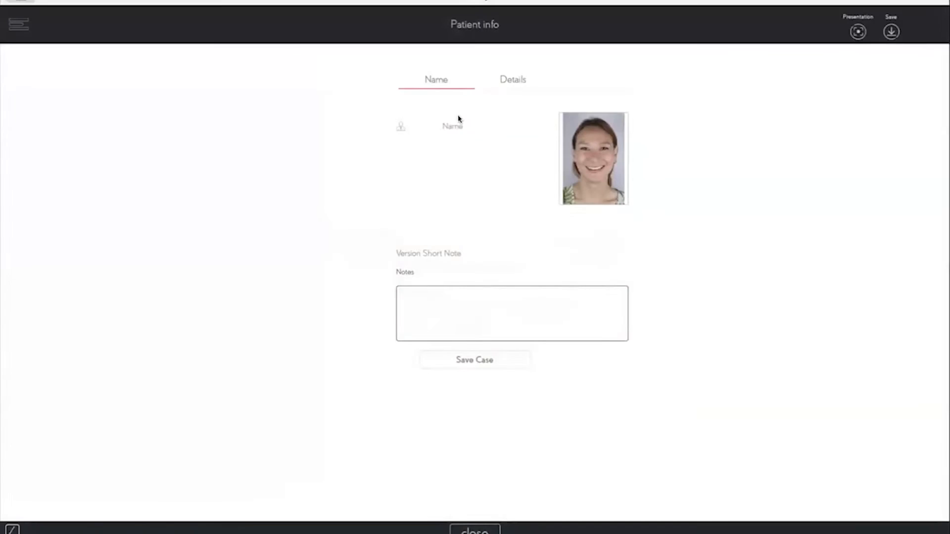
Step: Enter Demo as the patient name and save the case
left_click(453, 126)
type("Demo")
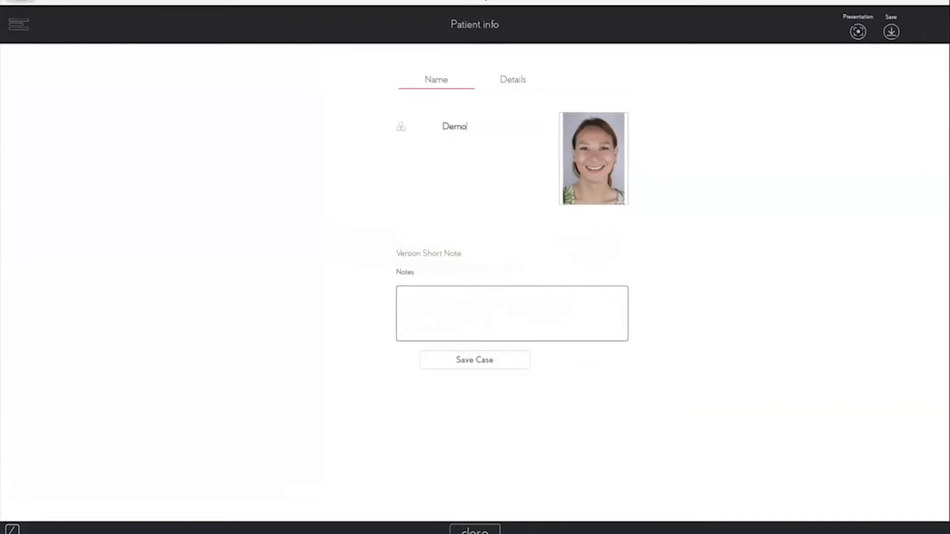
left_click(473, 361)
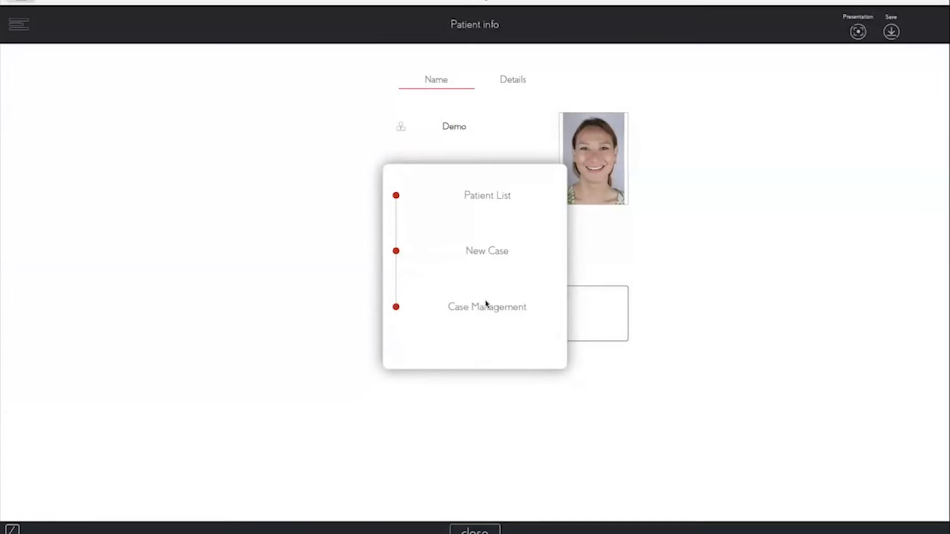
Step: Go to the case management of the saved case and start a 3D Smile Design project
left_click(485, 305)
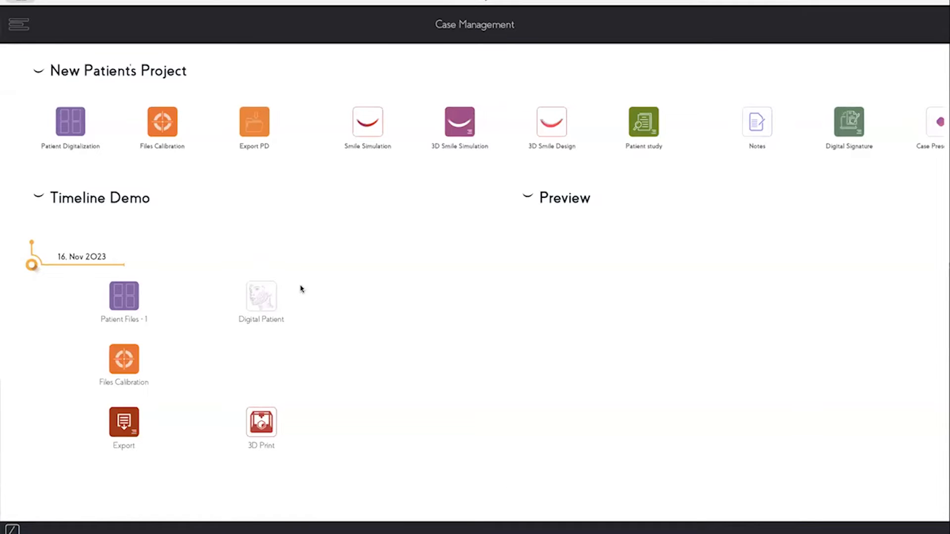
left_click(553, 129)
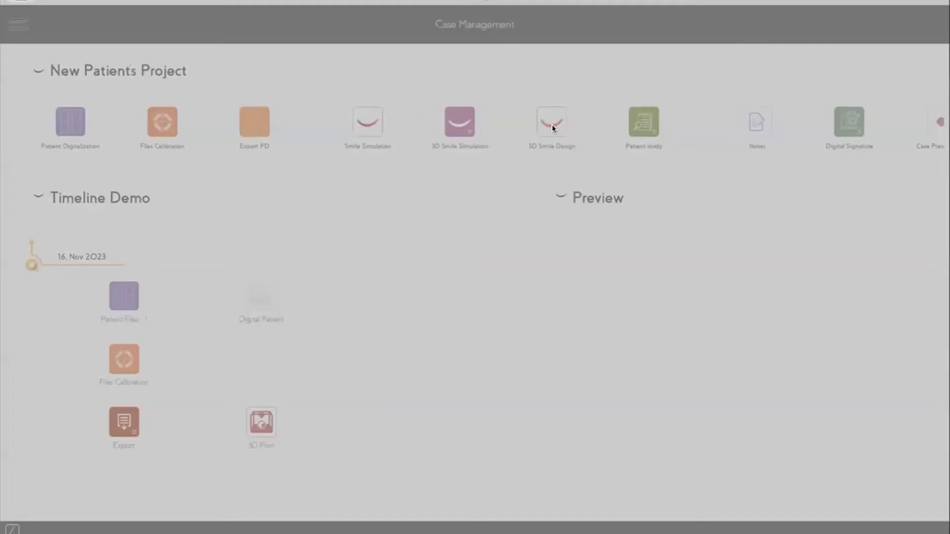
left_click(486, 313)
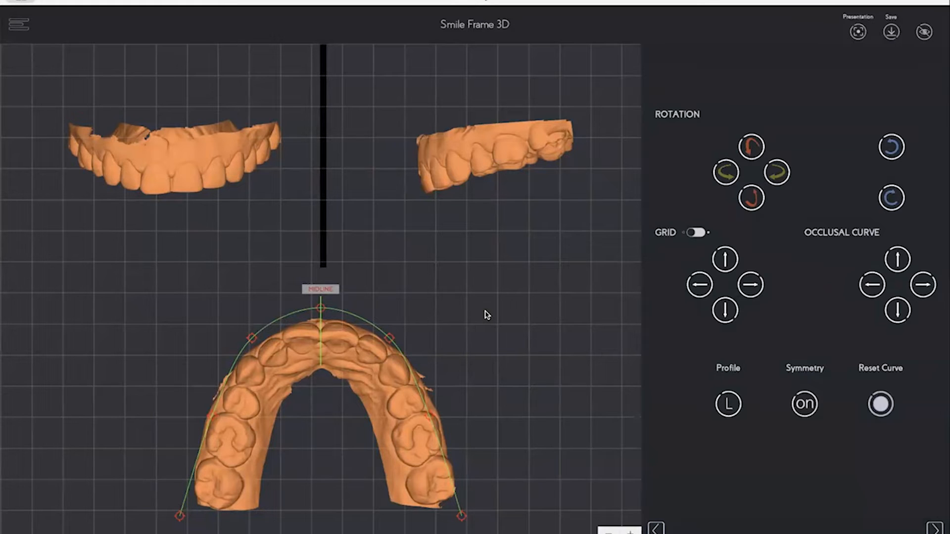
Step: Tilt the jaw scan four steps around its horizontal axis to level the occlusal plane in the side view
left_click(750, 199)
left_click(748, 198)
left_click(747, 198)
left_click(747, 199)
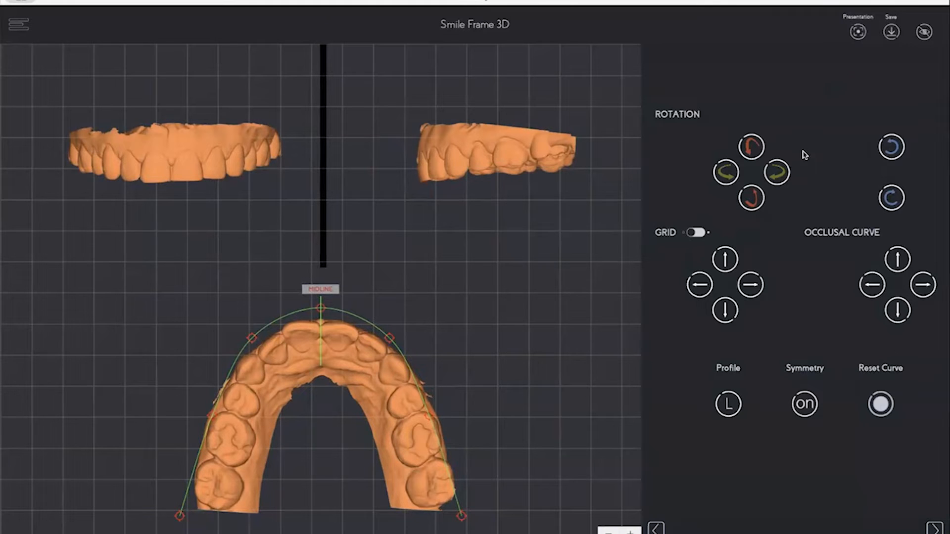
Step: Rotate the jaw scan clockwise in the front view, by a net four steps, to level the incisal edges of both sides
left_click(890, 196)
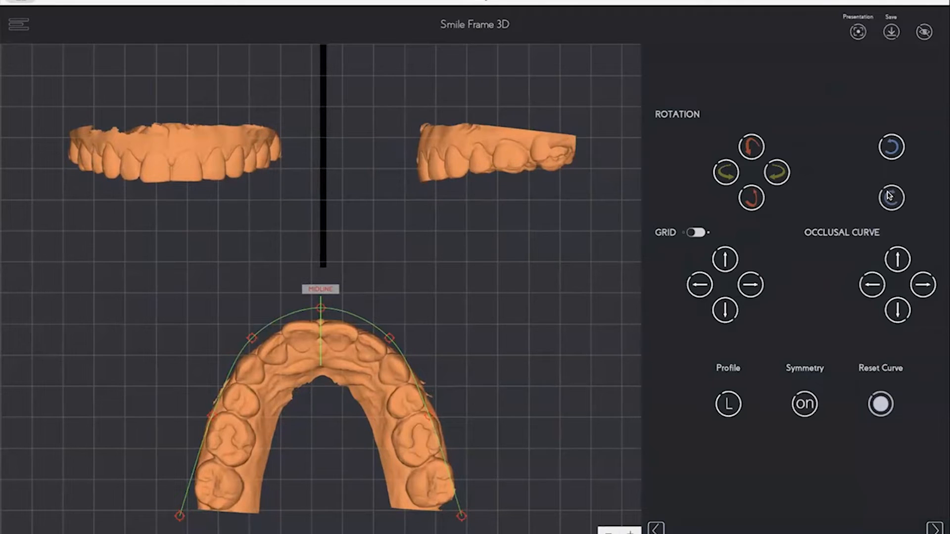
left_click(890, 196)
left_click(890, 196)
left_click(890, 197)
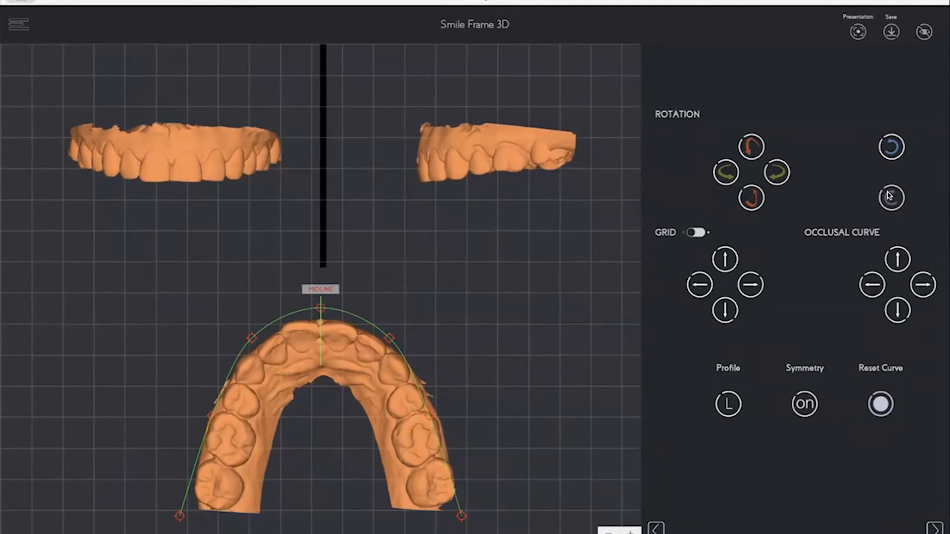
left_click(890, 147)
left_click(891, 147)
left_click(890, 197)
left_click(890, 196)
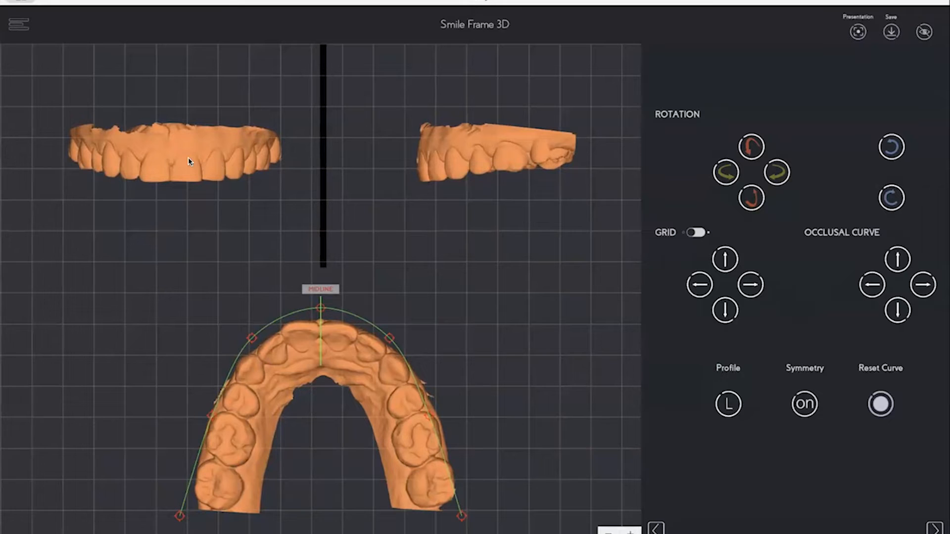
Step: Move the occlusal curve seven steps down and two steps left onto the outer edge of the front teeth
left_click(897, 310)
left_click(898, 310)
left_click(898, 311)
left_click(871, 286)
left_click(870, 286)
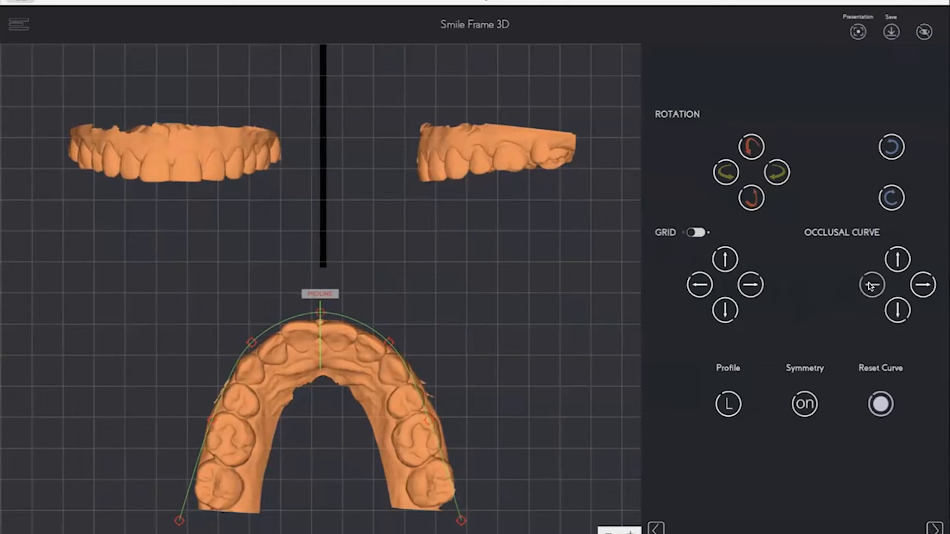
left_click(897, 310)
left_click(897, 310)
left_click(897, 310)
left_click(897, 311)
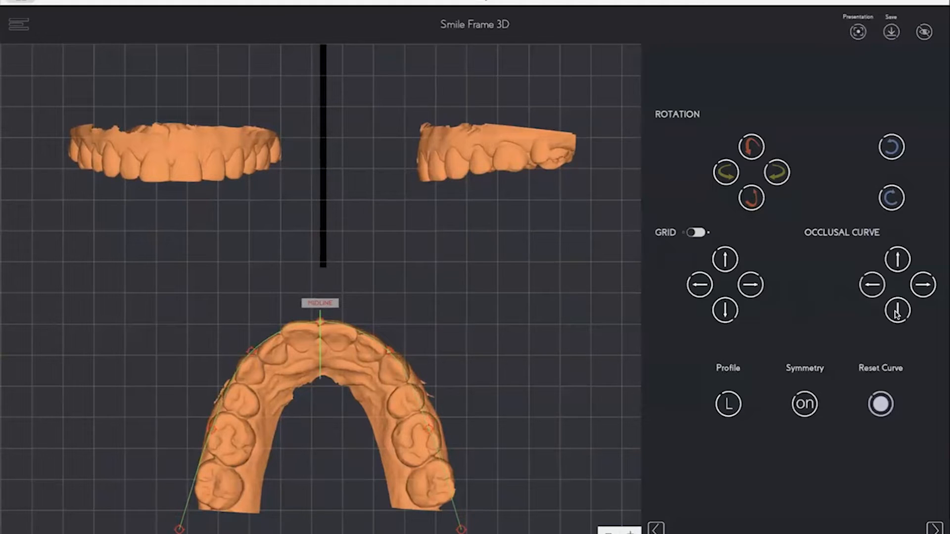
Step: Turn off the curve's symmetry and reshape it at one lateral control point and both molar end points to follow the dental arch
left_click(804, 407)
mouse_move(249, 352)
left_mouse_down()
mouse_move(266, 336)
mouse_move(240, 352)
mouse_move(252, 335)
mouse_move(259, 342)
left_mouse_up()
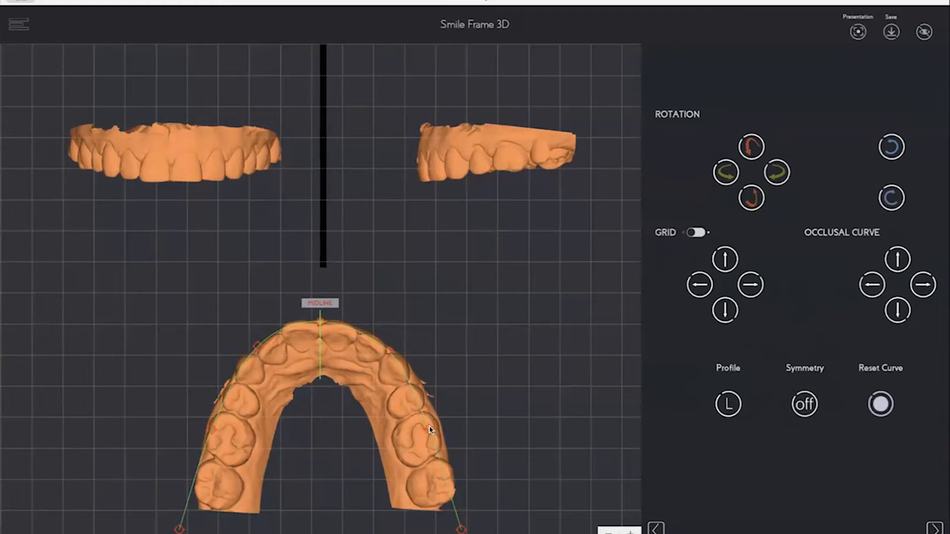
left_click_drag(458, 530, 459, 515)
left_click_drag(178, 531, 183, 515)
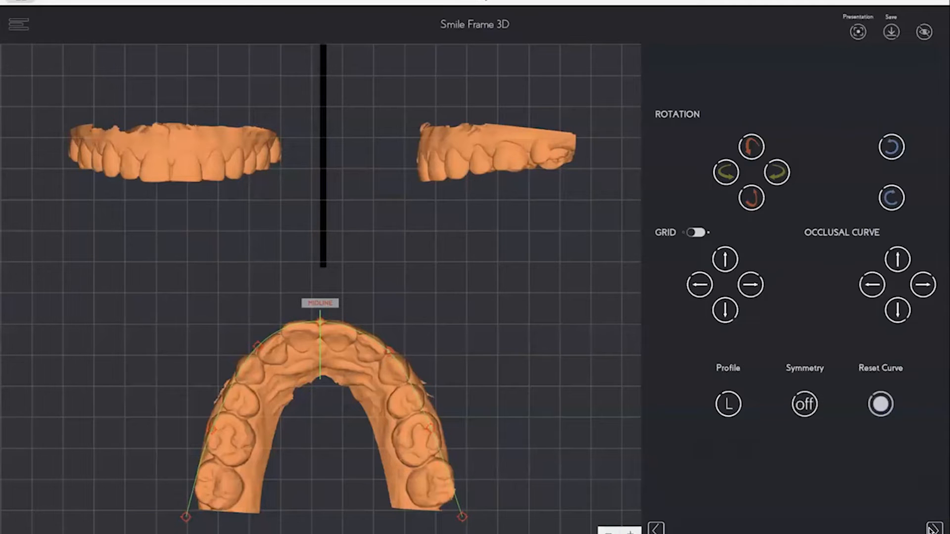
Step: Proceed to the 3D smile frame and move the frame ten steps down to the incisal edges of the scan
left_click(933, 528)
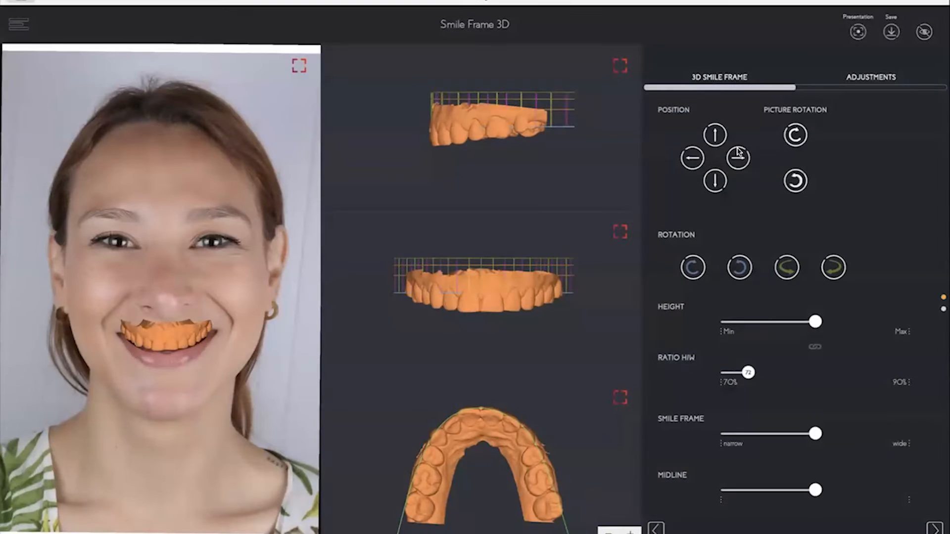
left_click(713, 182)
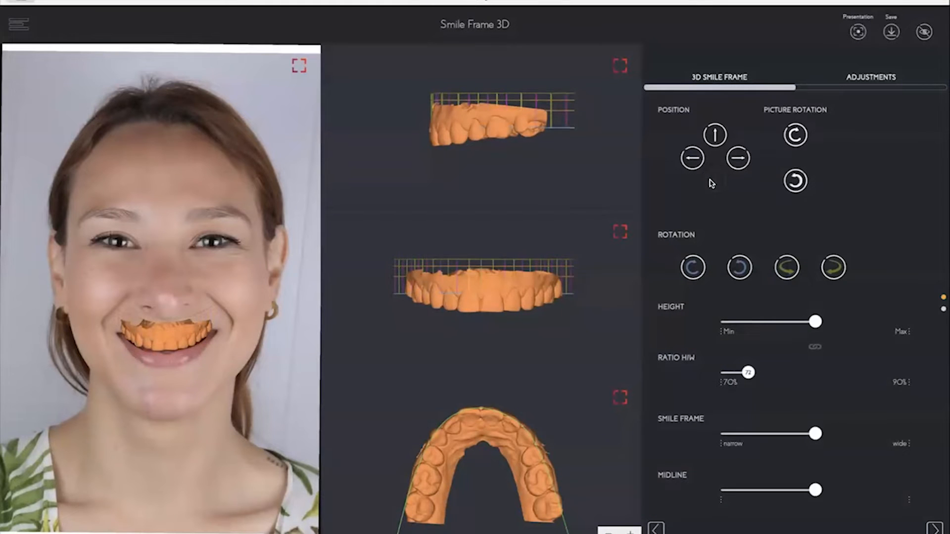
left_click(712, 182)
left_click(711, 182)
left_click(711, 182)
left_click(712, 182)
left_click(711, 182)
left_click(712, 182)
left_click(712, 183)
left_click(712, 182)
left_click(711, 182)
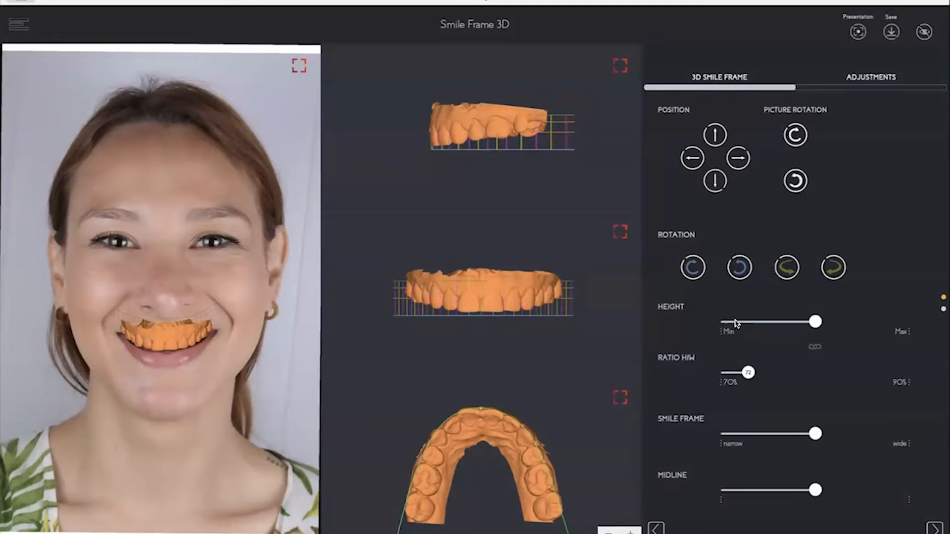
Step: Reduce the smile frame's height almost to the minimum, giving a 90% height/width ratio, and raise the occlusal angle to just past mid-range
left_click(737, 322)
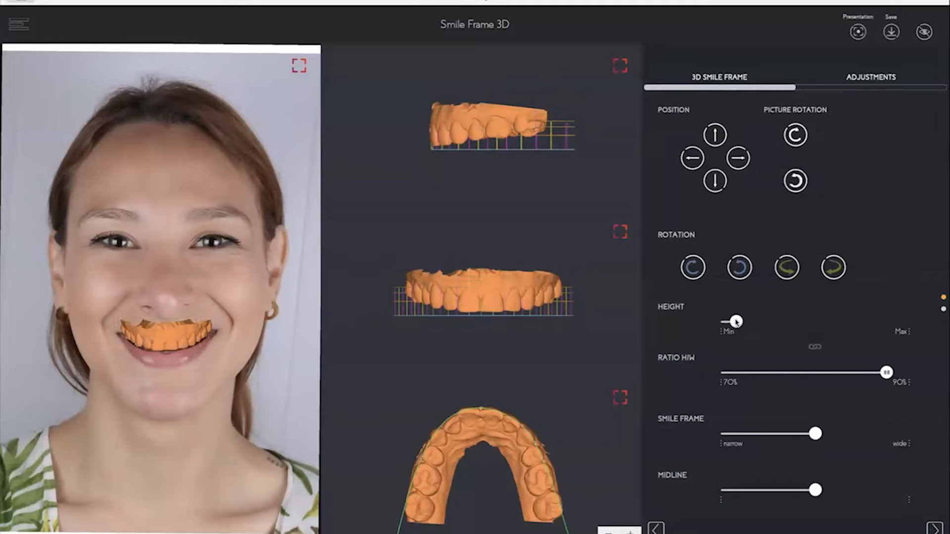
left_click_drag(736, 322, 728, 322)
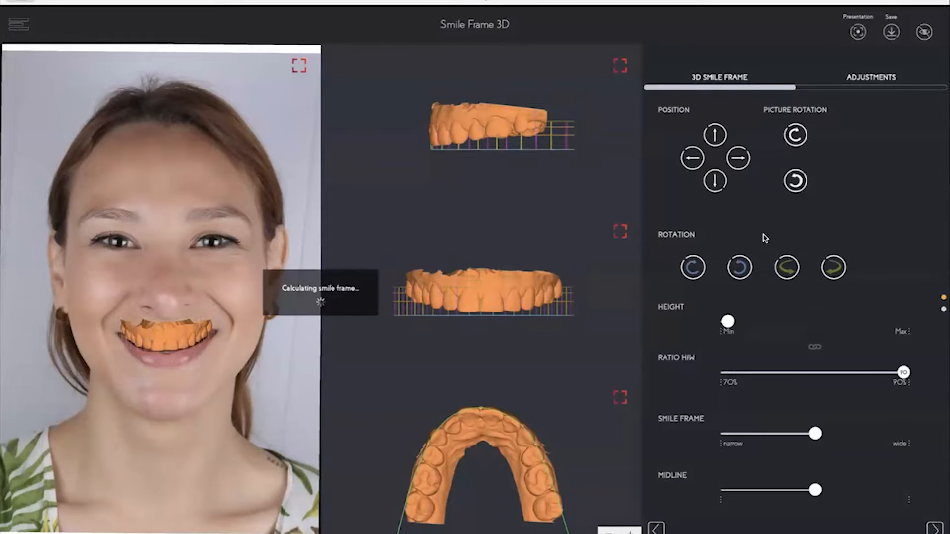
scroll(781, 418, "down", 3)
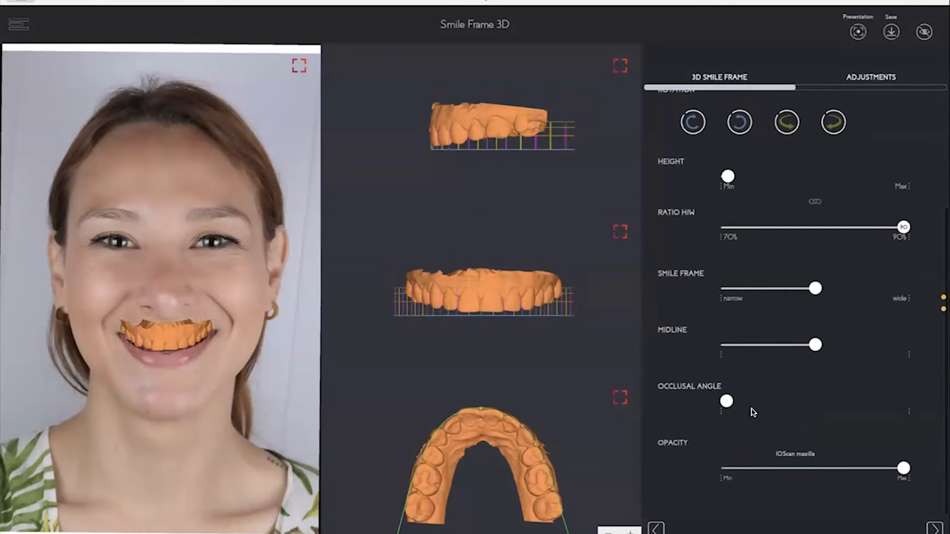
left_click(766, 401)
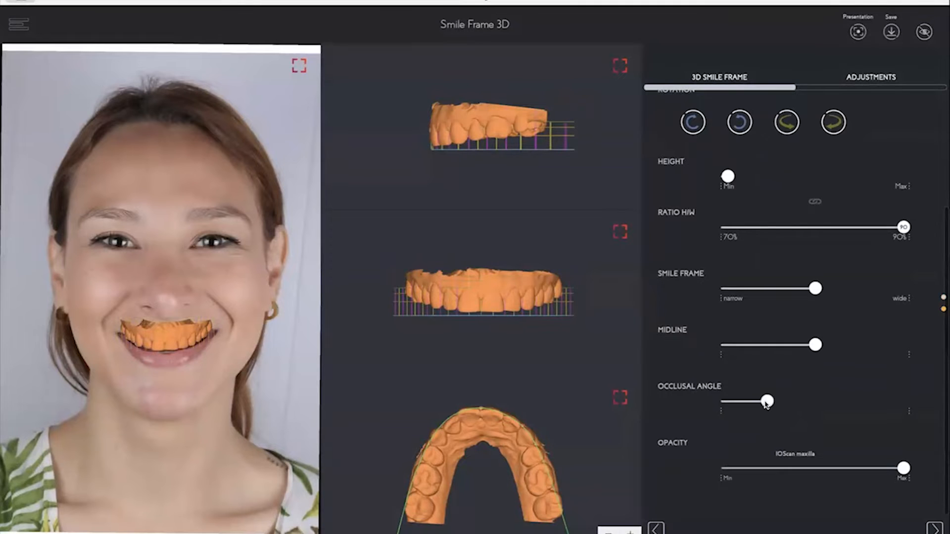
left_click(802, 401)
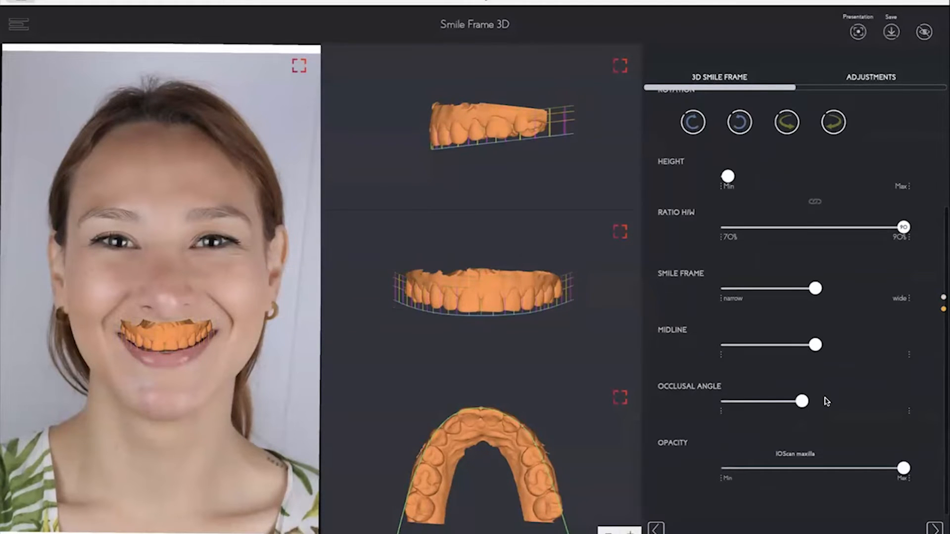
left_click(819, 402)
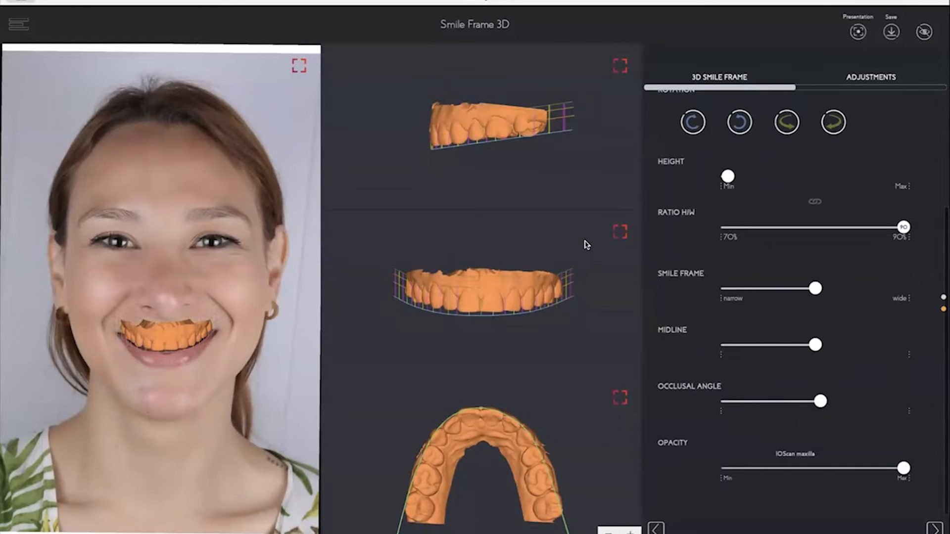
Step: Raise the 3D smile frame slightly and fine-tune its rotation to match the incisal edges of the scan
scroll(733, 217, "up", 3)
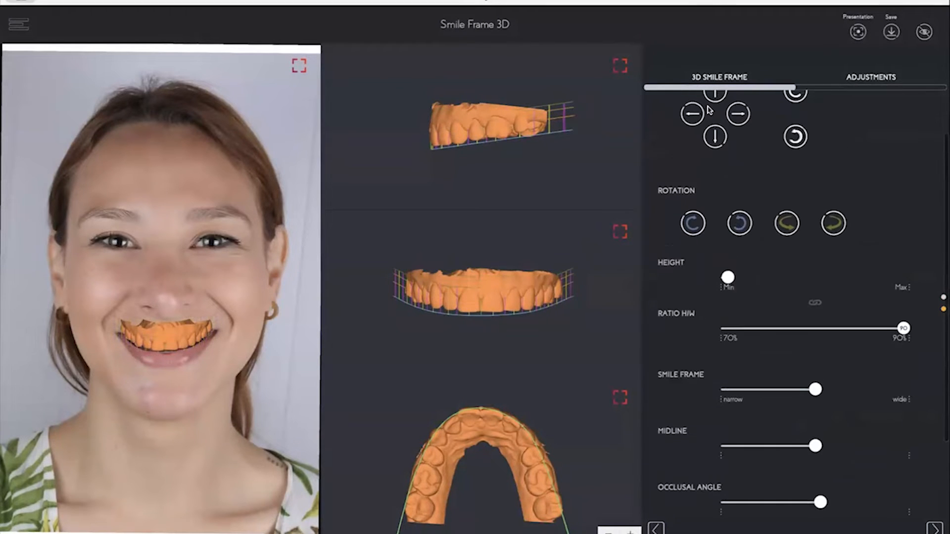
left_click(715, 148)
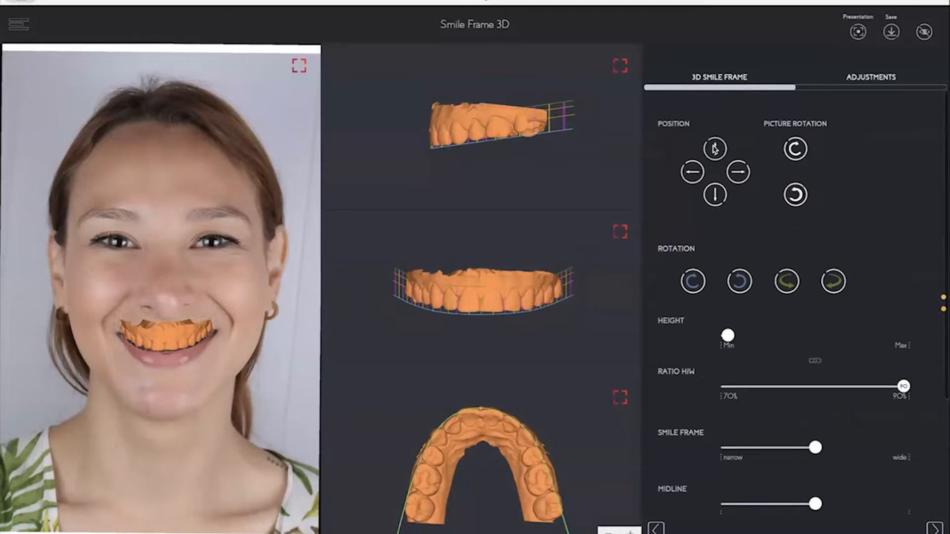
left_click(689, 287)
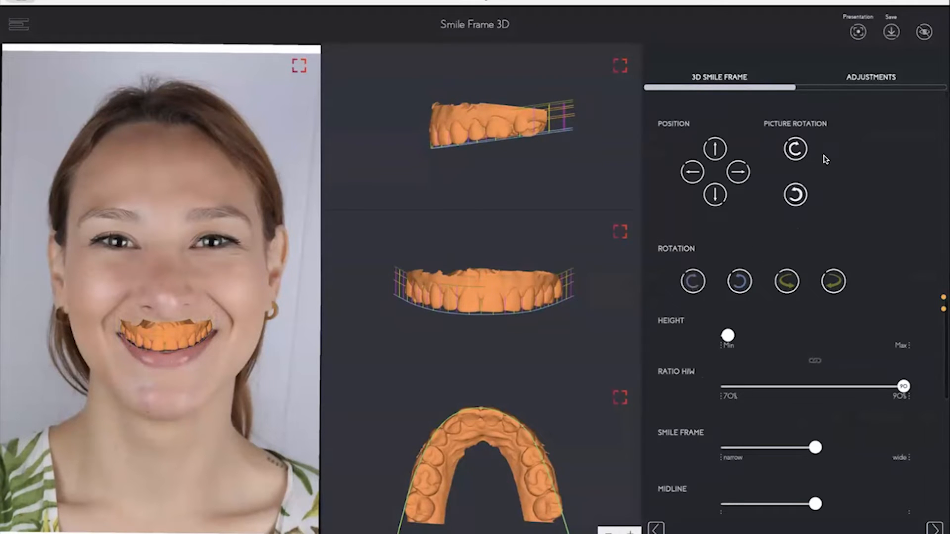
Step: Proceed to the frame adjustments and set the dental chart to Social Smile, covering upper teeth 6 to 11
left_click(849, 78)
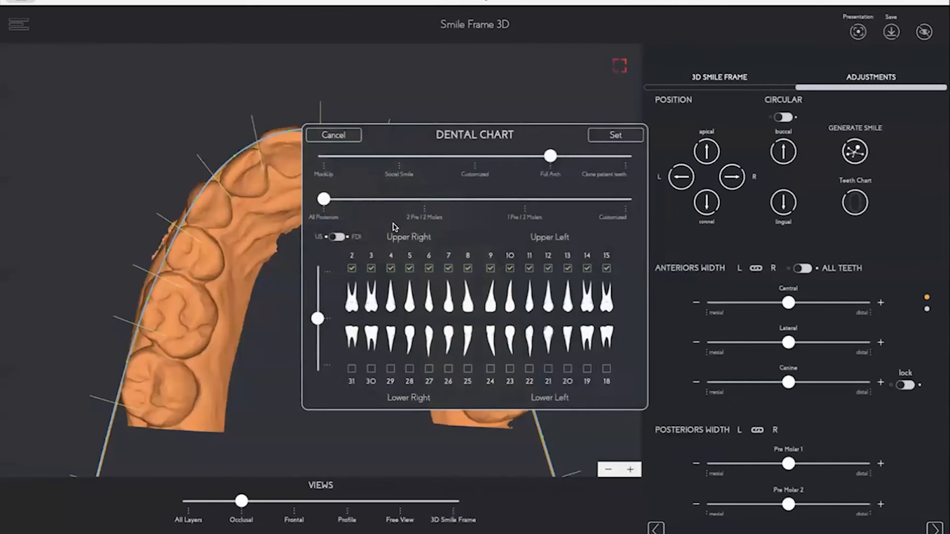
left_click(398, 156)
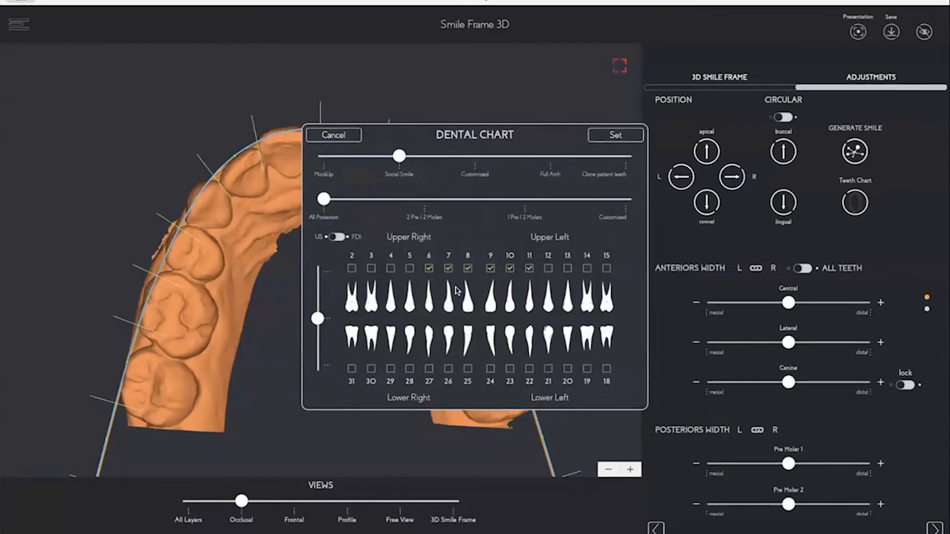
left_click(615, 134)
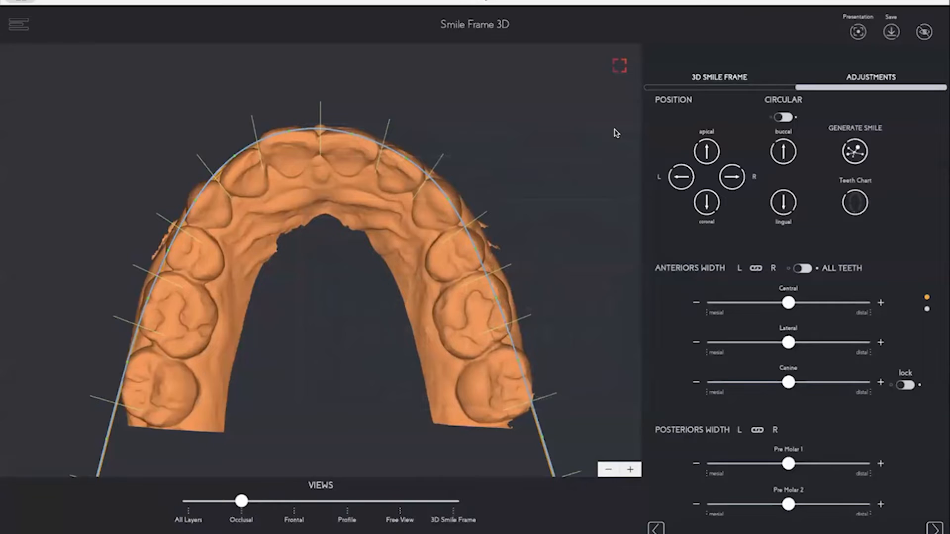
Step: Set the lateral and canine widths one step toward mesial, with the central width at its midpoint
left_click(695, 301)
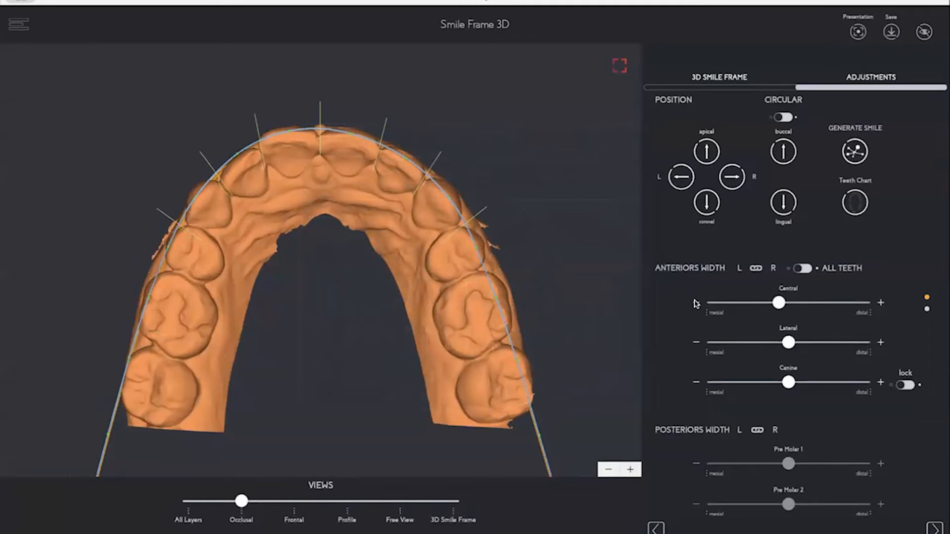
left_click(881, 300)
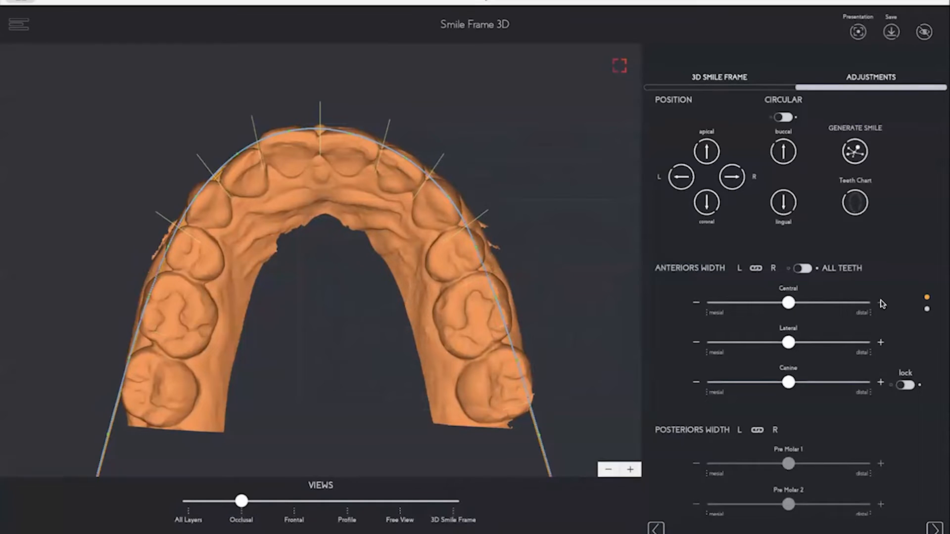
left_click(697, 342)
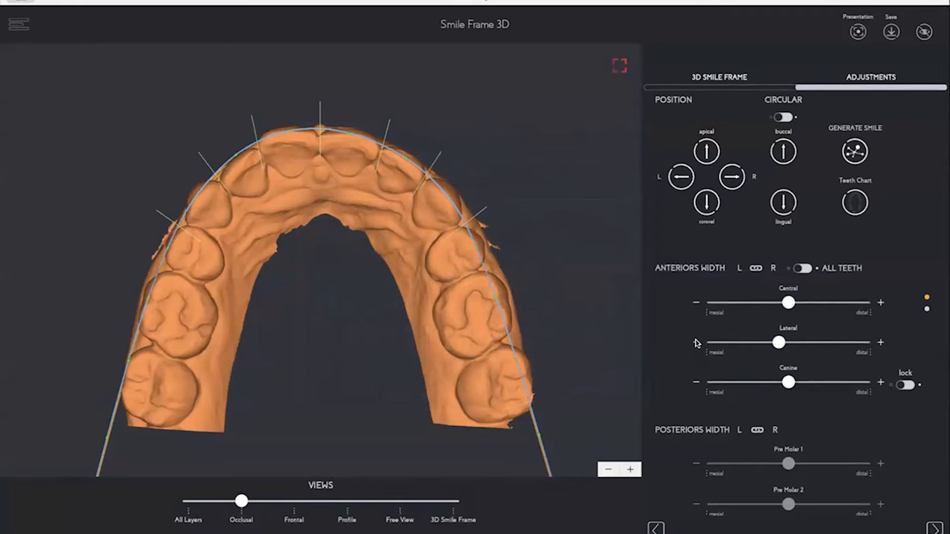
left_click(696, 383)
left_click(695, 383)
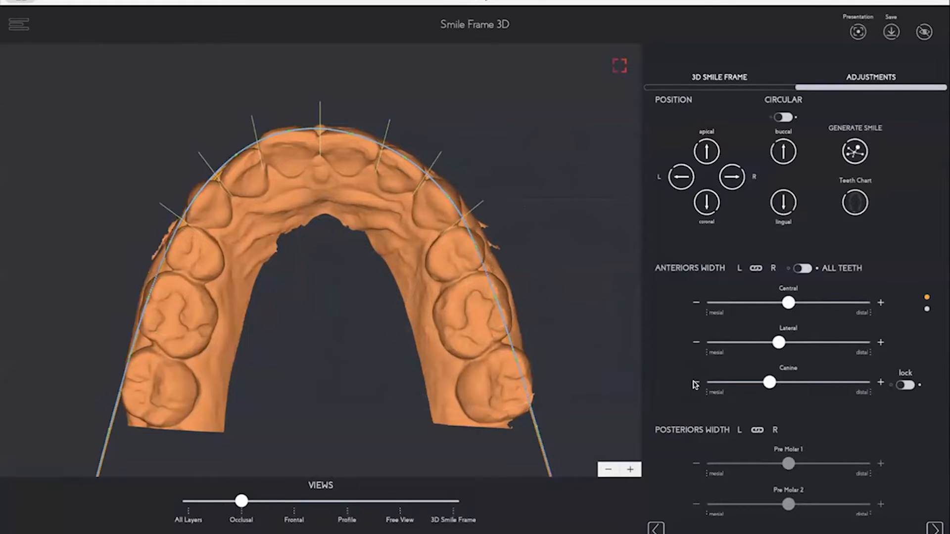
left_click(880, 382)
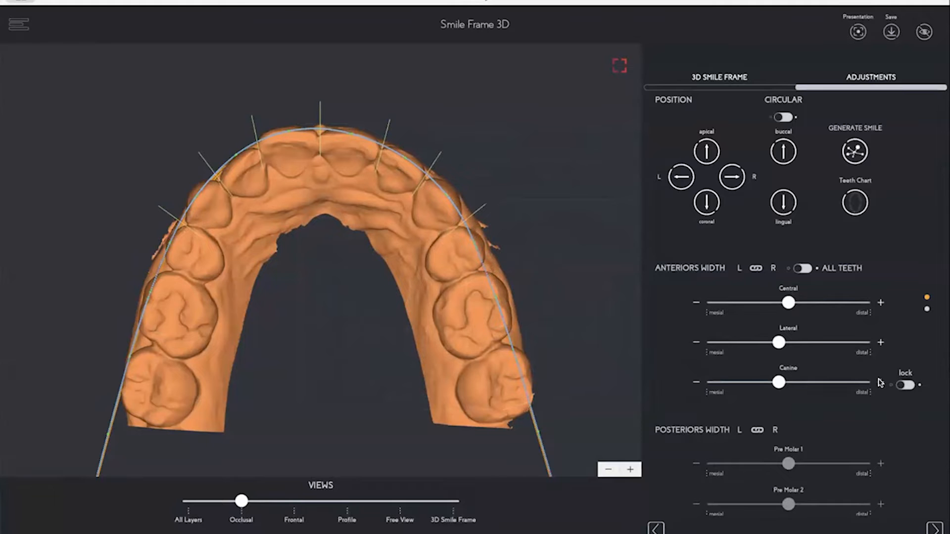
Step: Generate the smile from the adjusted frame and proceed to the 3D design stage
left_click(854, 153)
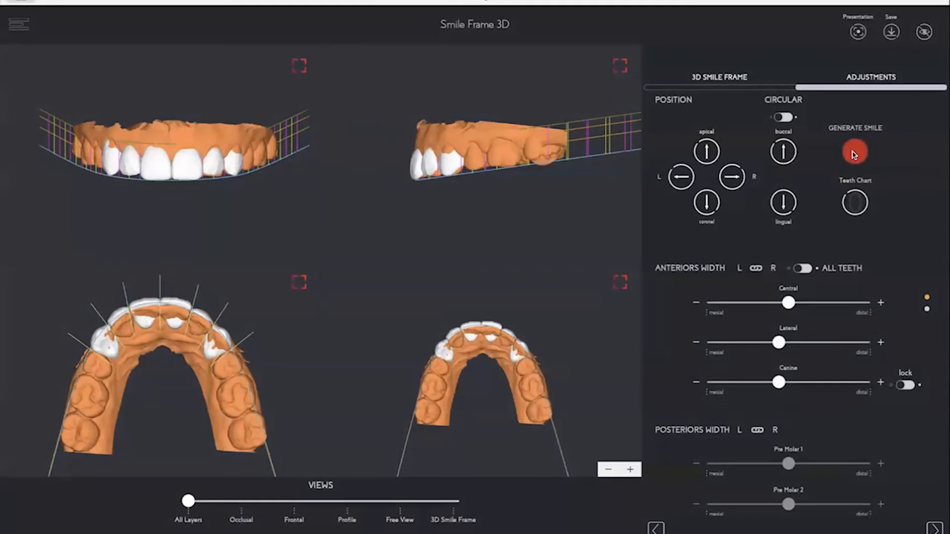
left_click(933, 527)
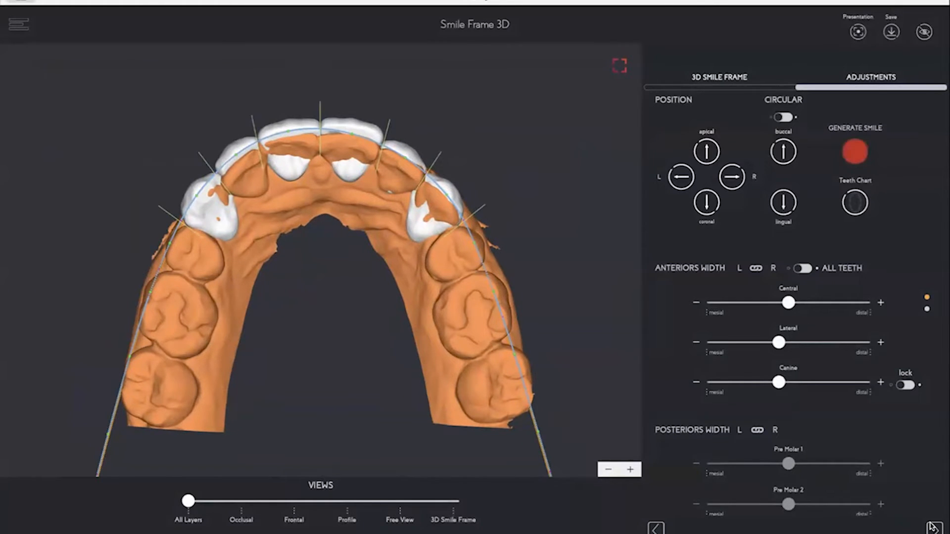
left_click(933, 527)
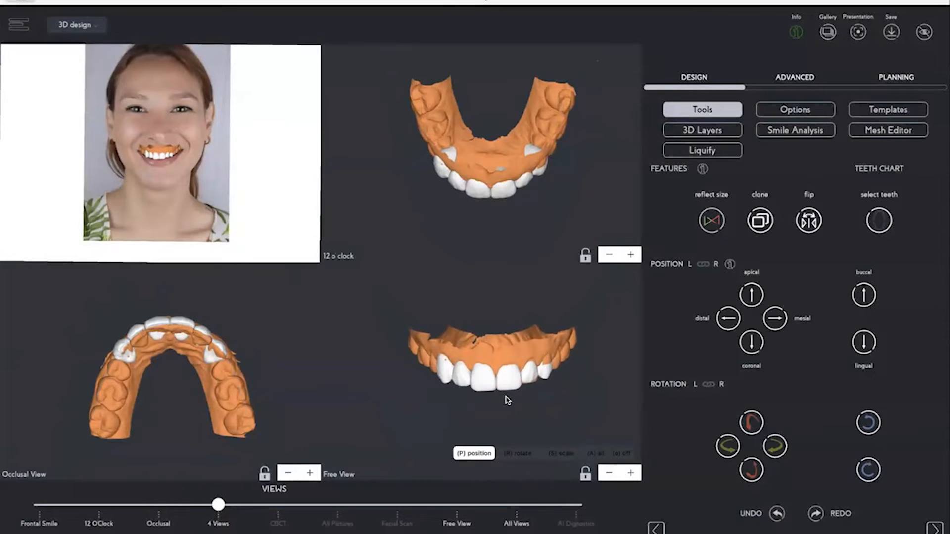
Step: Frame the generated front teeth closely in the occlusal view
left_click_drag(265, 361, 266, 368)
scroll(275, 351, "up", 3)
scroll(273, 351, "up", 4)
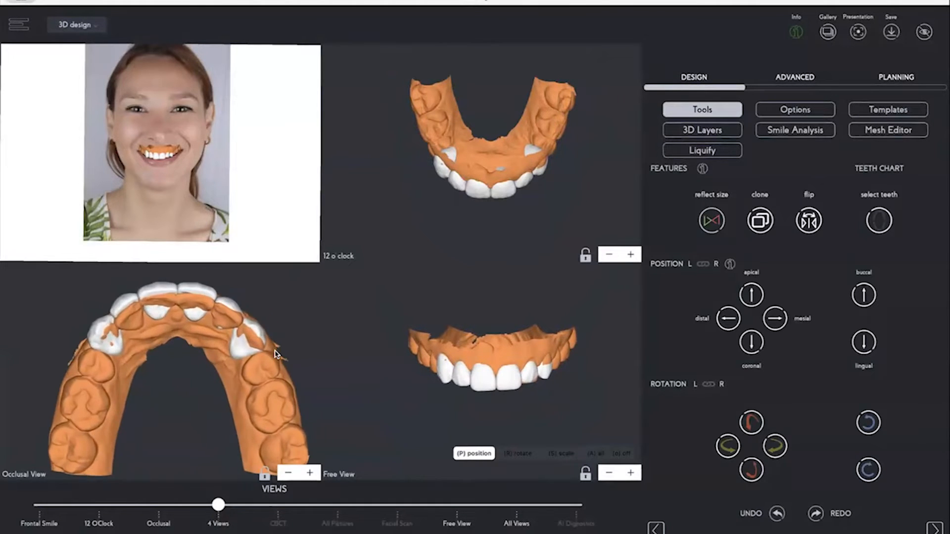
scroll(218, 410, "up", 2)
scroll(193, 448, "down", 3)
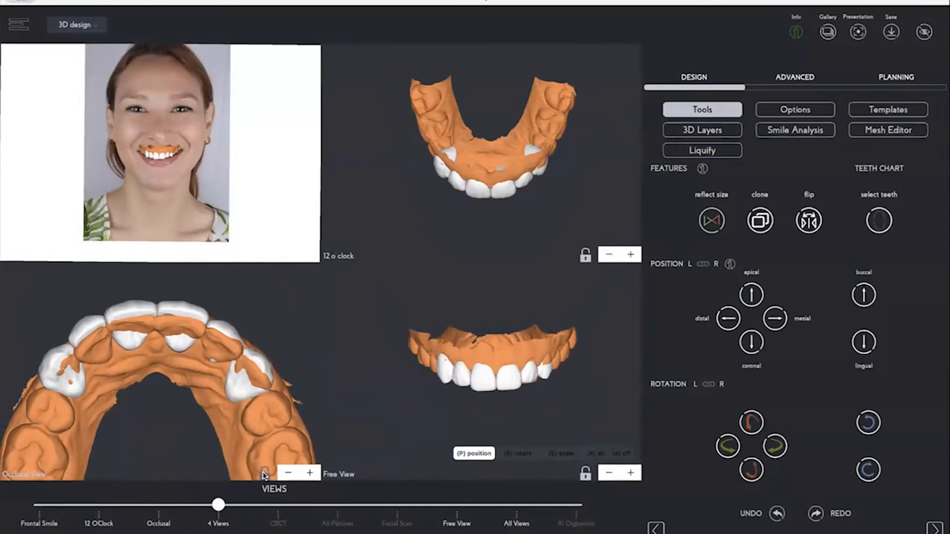
Step: Enlarge the front teeth in the 12 o'clock, smile photo and free views, and lock the 12 o'clock view
scroll(510, 218, "up", 3)
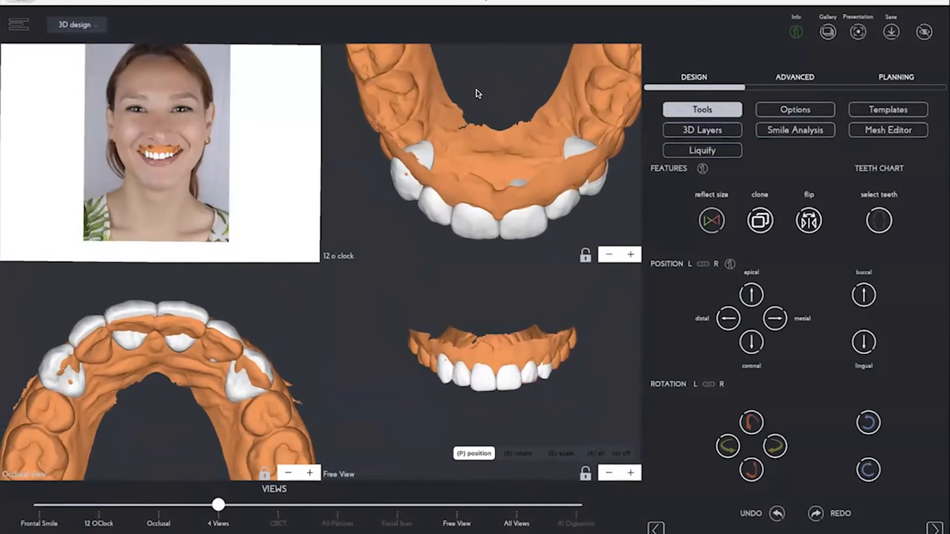
scroll(478, 89, "down", 2)
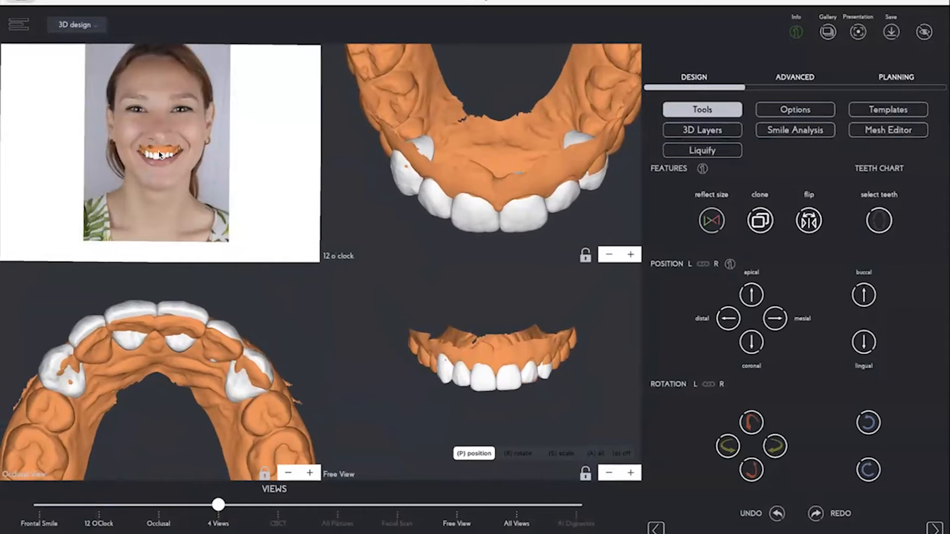
scroll(159, 155, "up", 3)
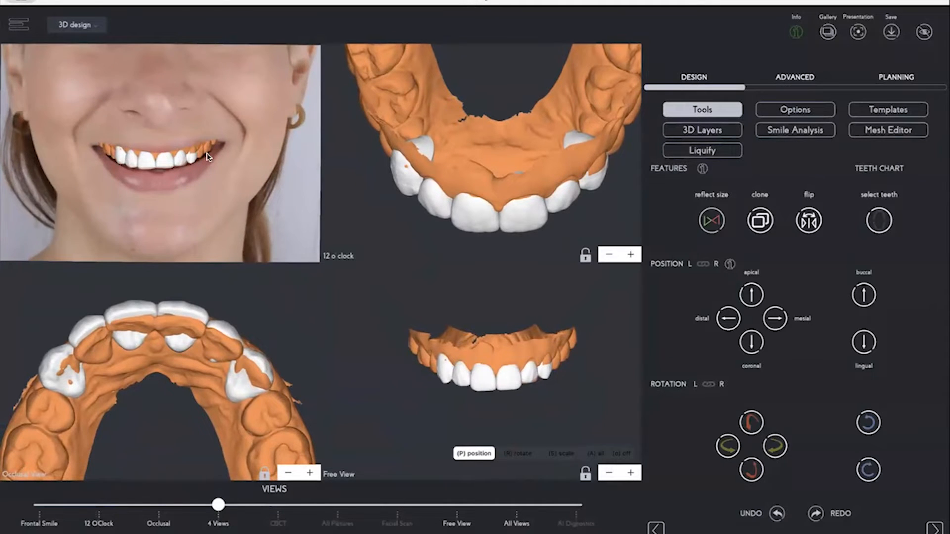
scroll(159, 155, "up", 2)
left_click_drag(575, 321, 582, 322)
left_click_drag(597, 206, 598, 214)
left_click(587, 255)
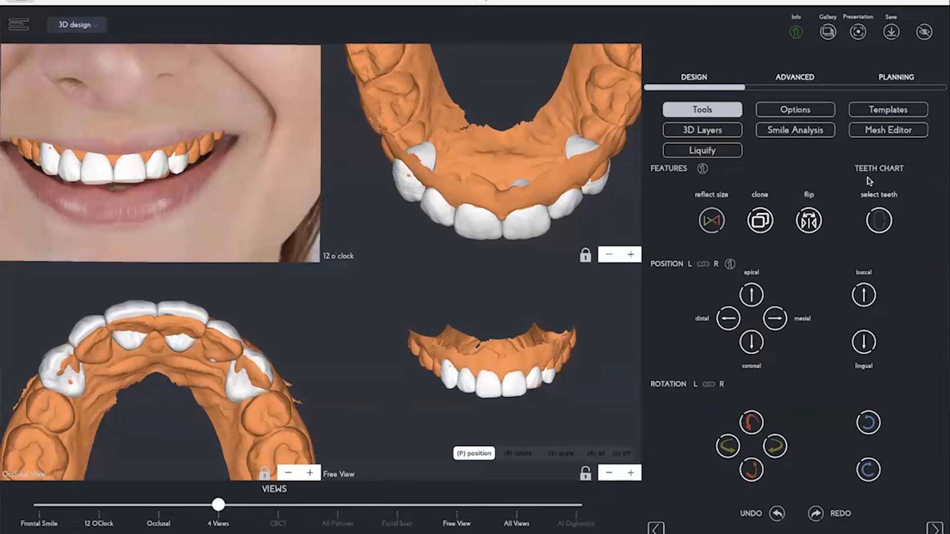
left_click_drag(571, 402, 571, 395)
scroll(573, 397, "up", 3)
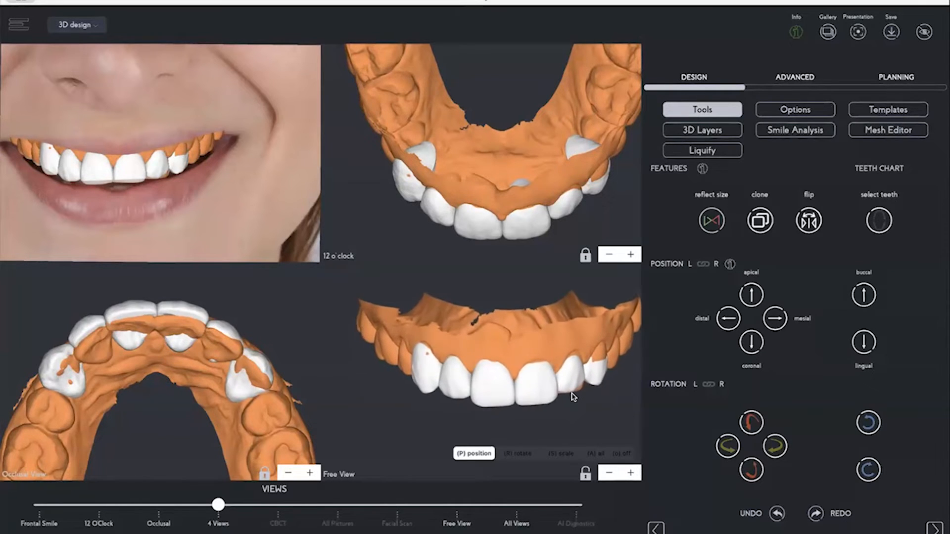
scroll(564, 418, "up", 2)
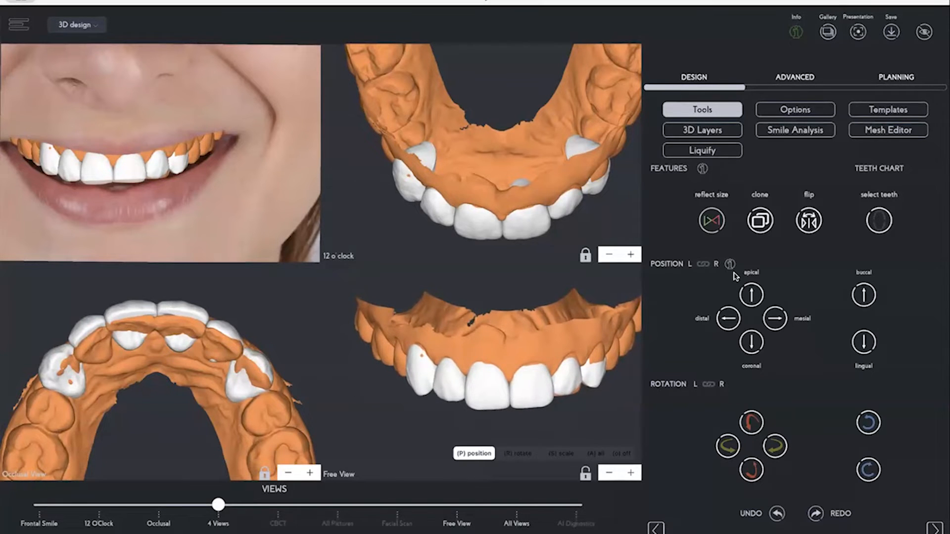
Step: Turn on lip marking, fit the contour points to the lower lip and mouth corners in the smile photo, and turn marking off
scroll(753, 376, "down", 5)
left_click(795, 473)
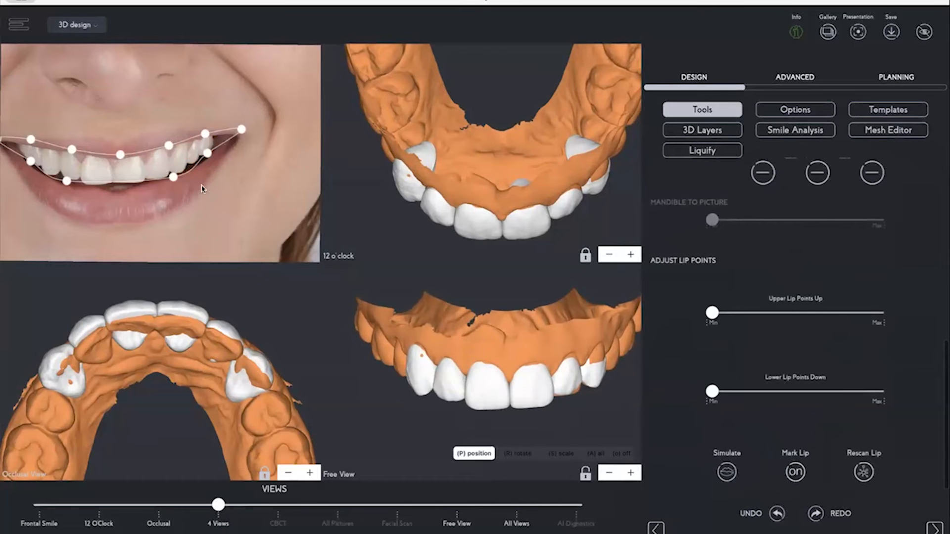
left_click_drag(176, 177, 155, 185)
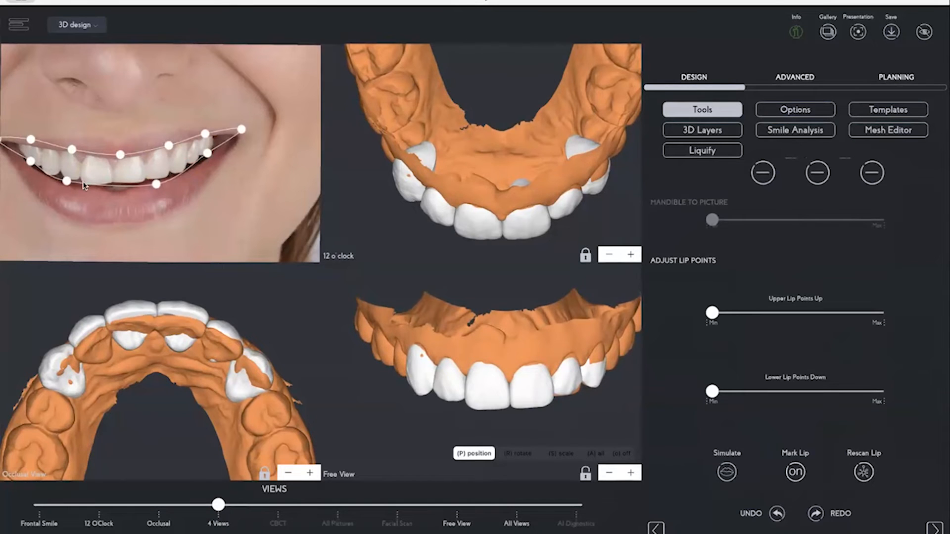
left_click_drag(66, 181, 74, 190)
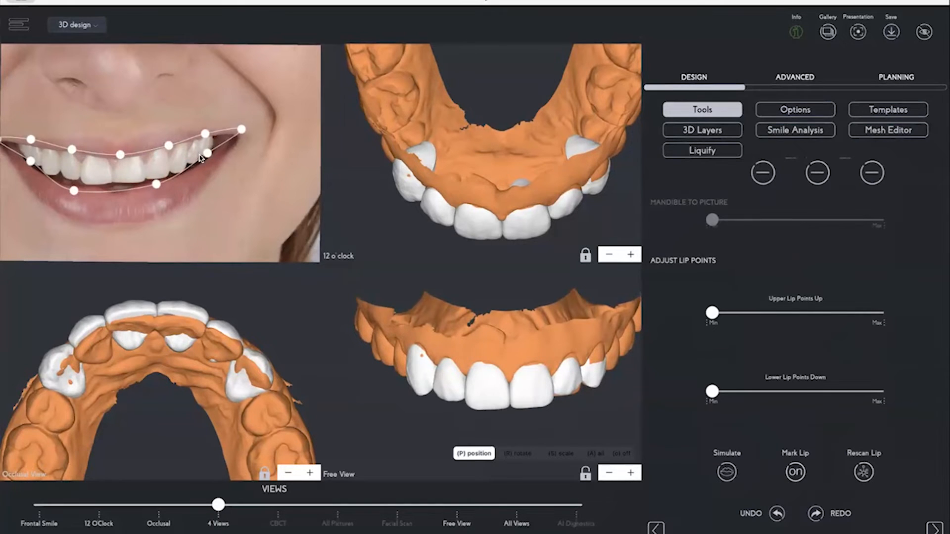
left_click_drag(209, 153, 192, 170)
left_click_drag(244, 126, 201, 138)
left_click_drag(33, 139, 93, 195)
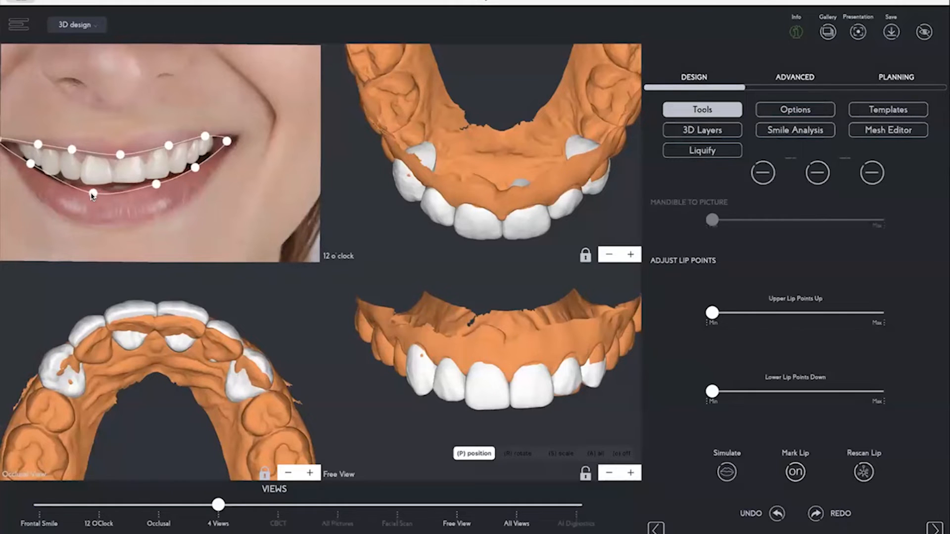
left_click_drag(27, 163, 89, 161)
scroll(16, 141, "left", 3)
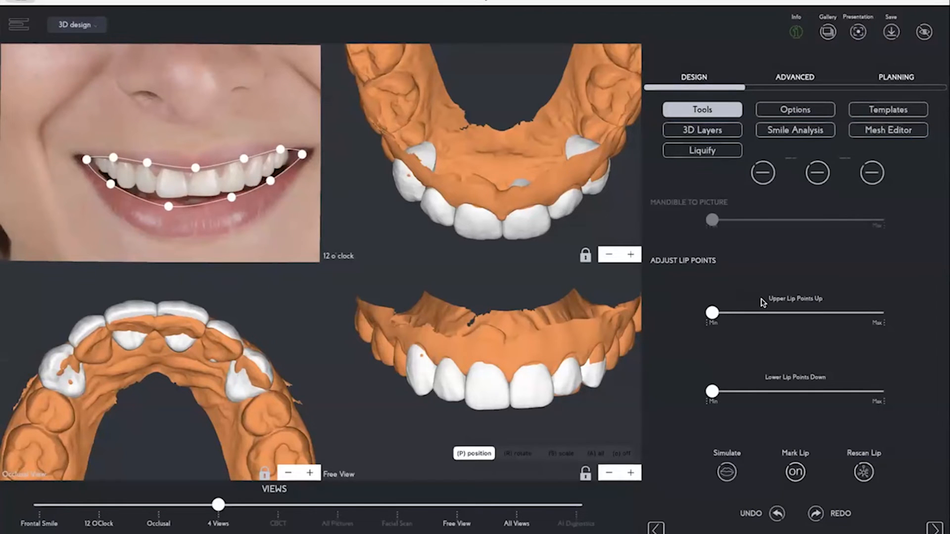
left_click(795, 472)
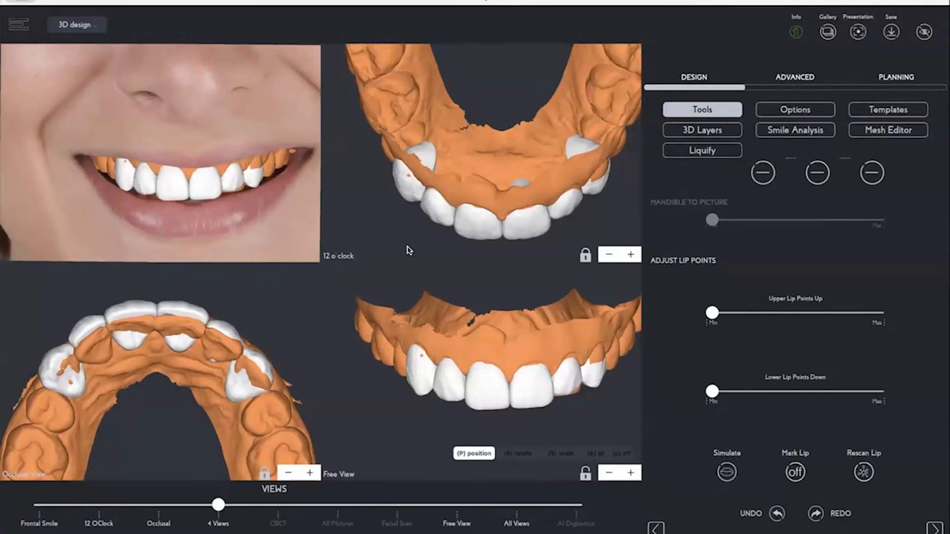
Step: Turn on the group option and select all the generated teeth together
scroll(250, 188, "down", 5)
scroll(251, 191, "down", 3)
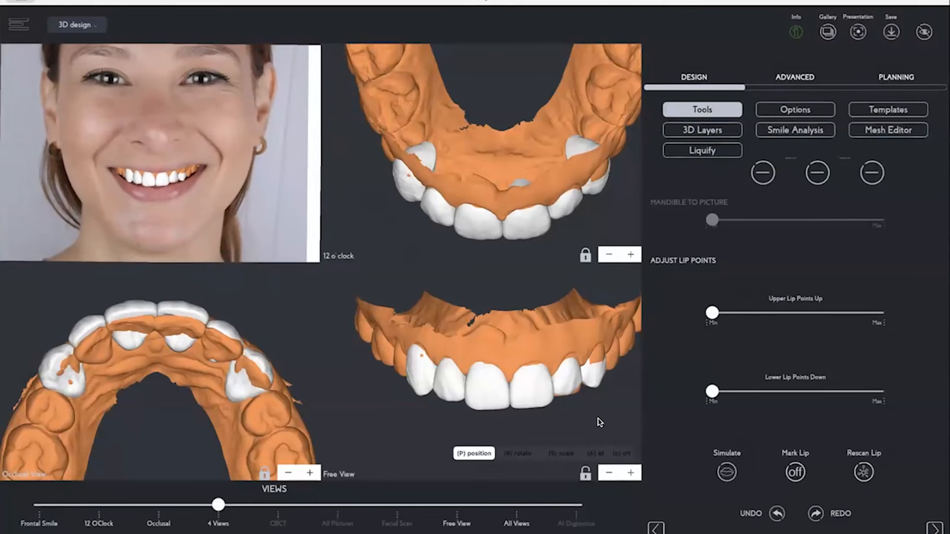
left_click_drag(549, 411, 552, 407)
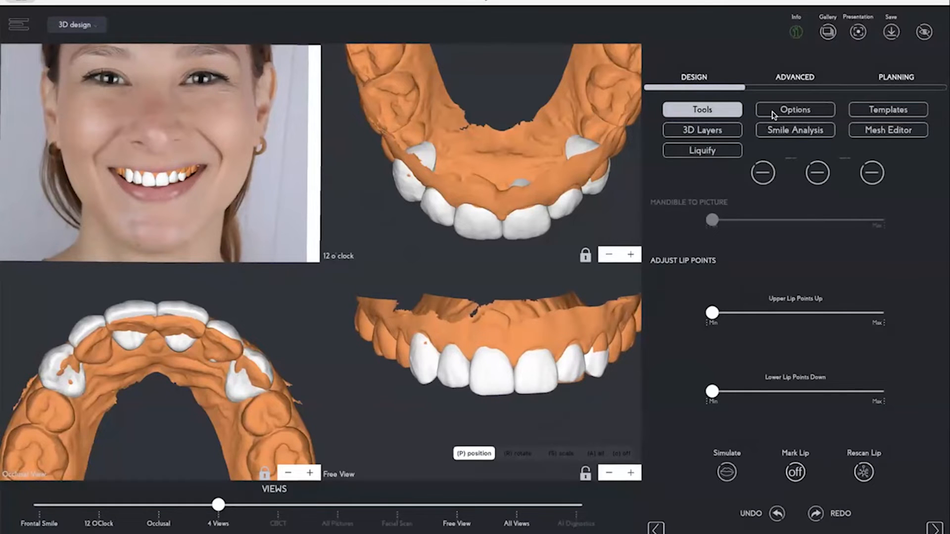
left_click(787, 111)
left_click(718, 194)
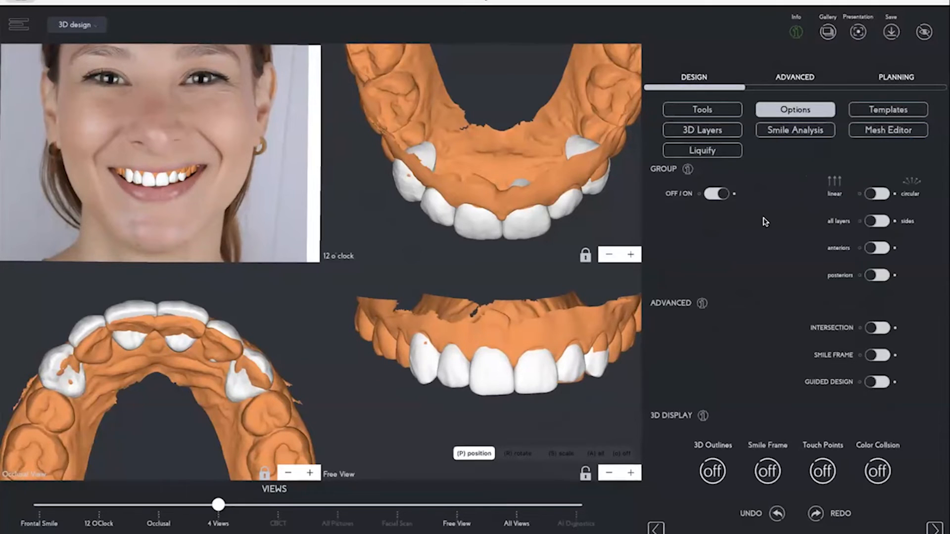
left_click(538, 377)
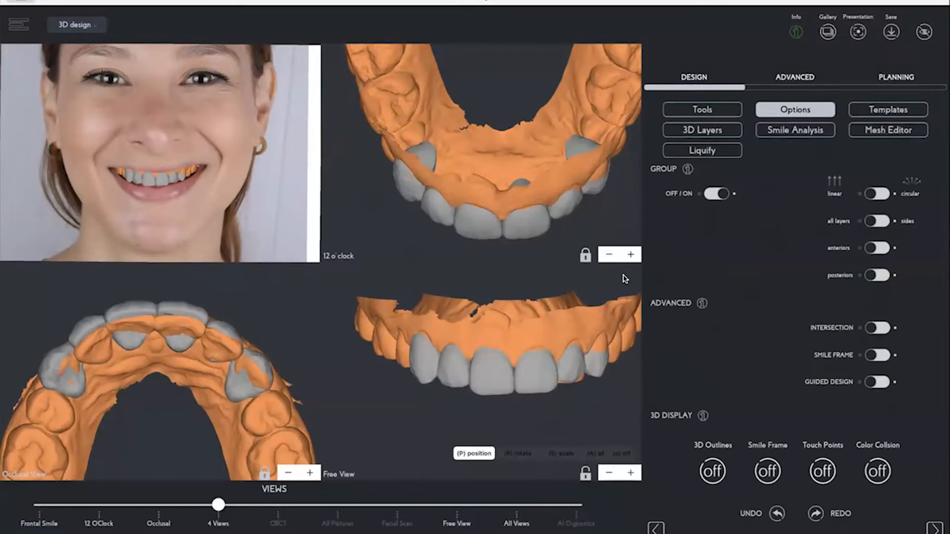
Step: Deselect the generated teeth and return to the position, rotation and size tools
left_click(699, 111)
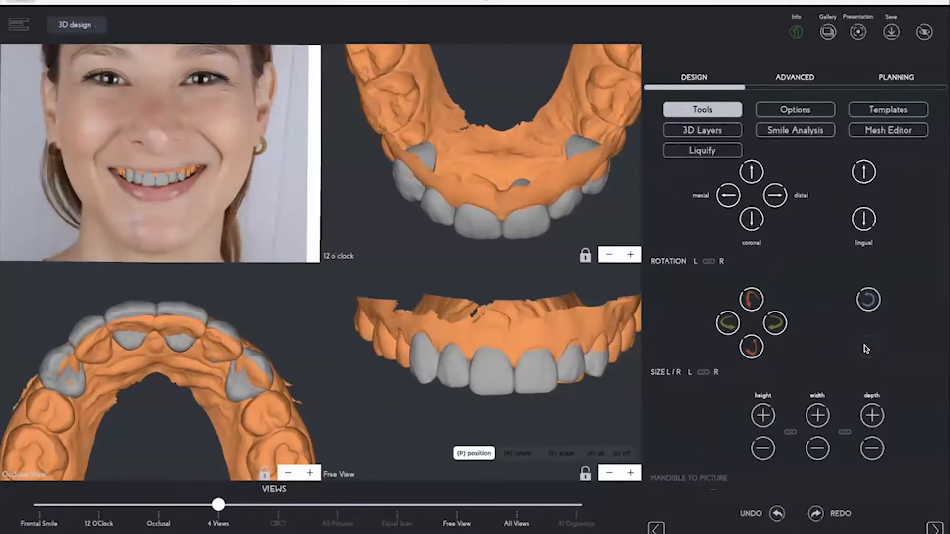
left_click(802, 115)
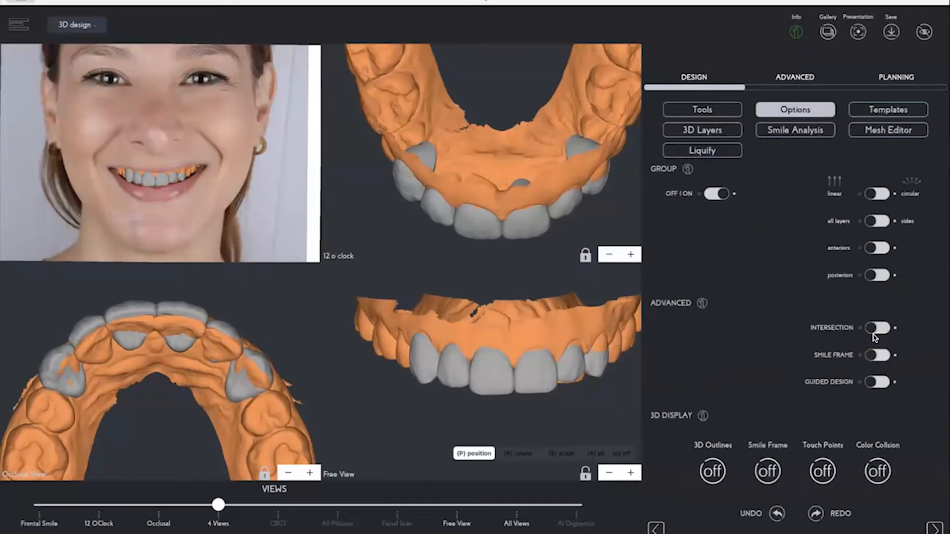
left_click(703, 109)
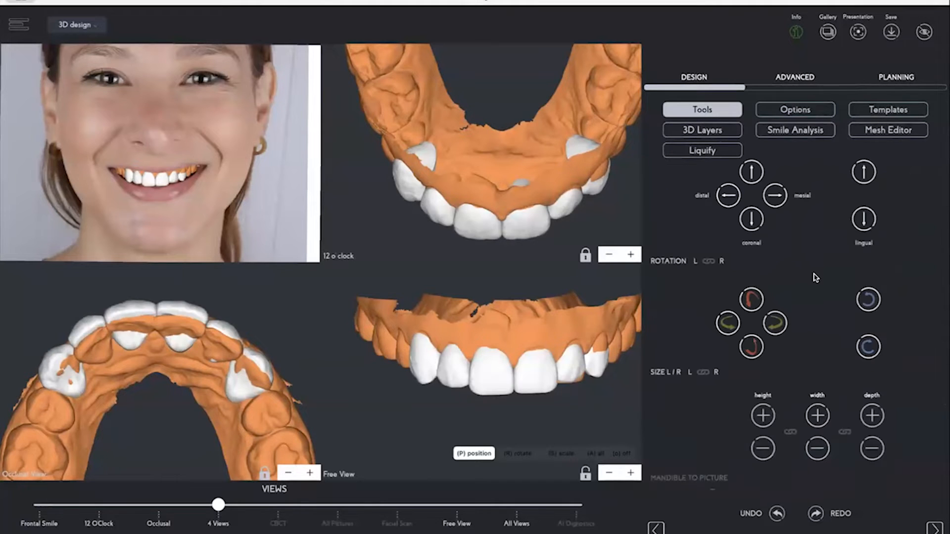
Step: Select all the generated teeth together and fine-tune their rotation in small increments in both directions against the enlarged smile photo
left_click(532, 372)
left_click(868, 349)
left_click(867, 349)
left_click(869, 301)
left_click(869, 301)
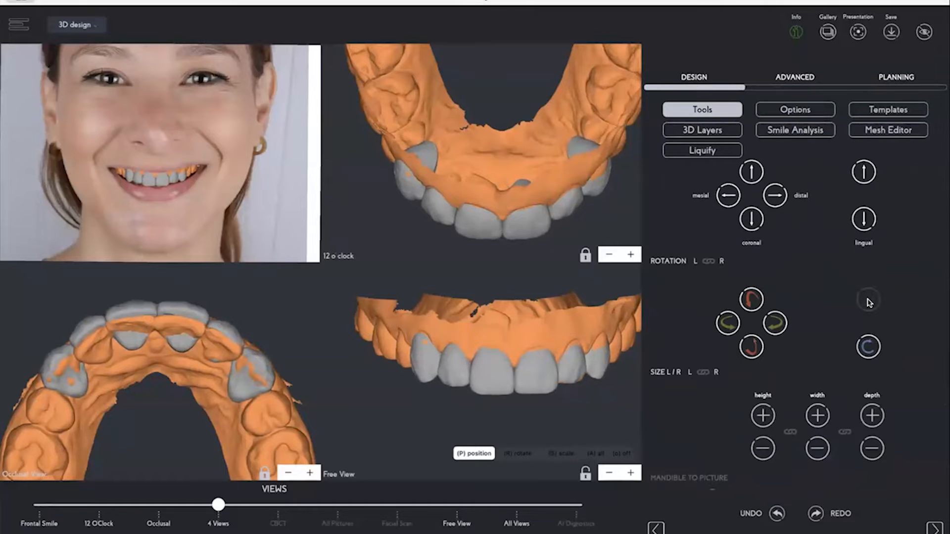
left_click(869, 349)
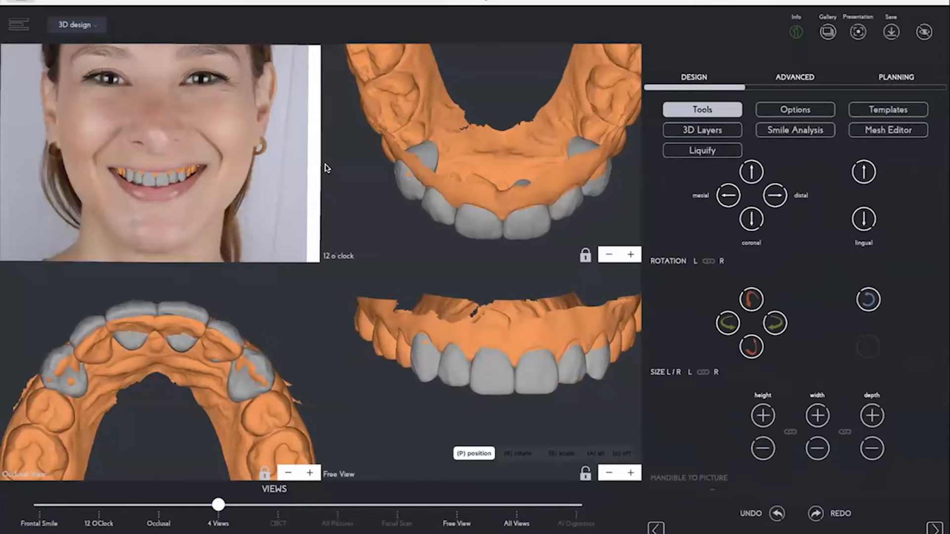
scroll(168, 178, "up", 5)
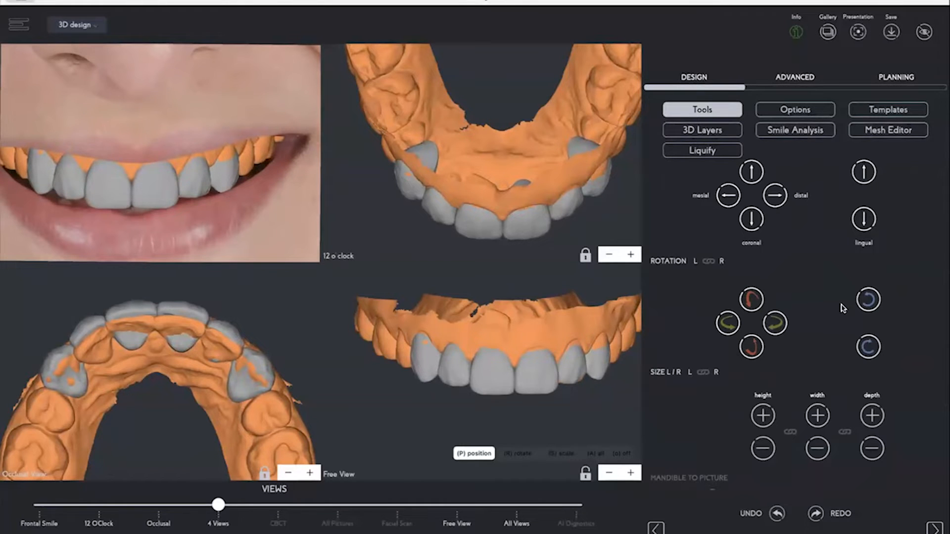
left_click(868, 300)
Step: Shift the selected teeth sideways in small increments to align them with the smile in the photo, and switch to scale handles
left_click(775, 196)
left_click(727, 197)
left_click(728, 197)
left_click(728, 197)
left_click(727, 197)
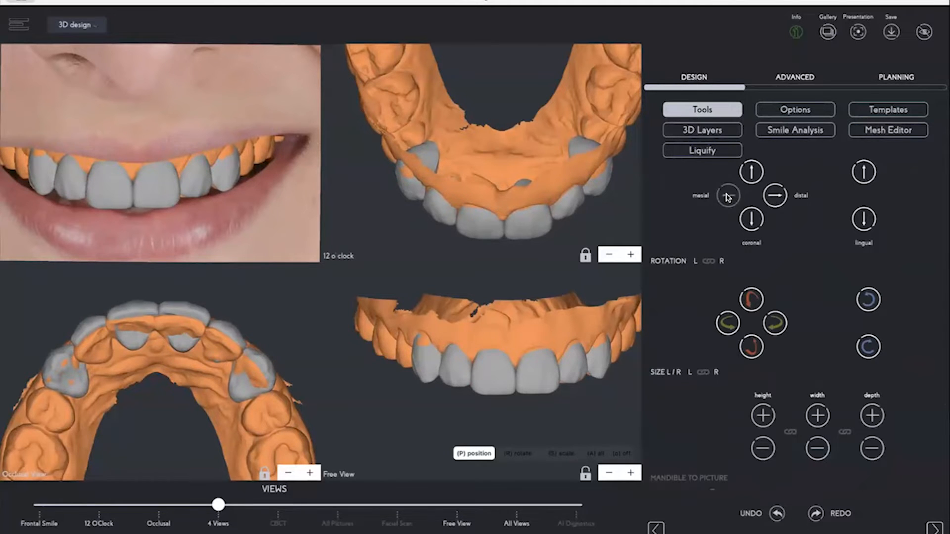
left_click(563, 454)
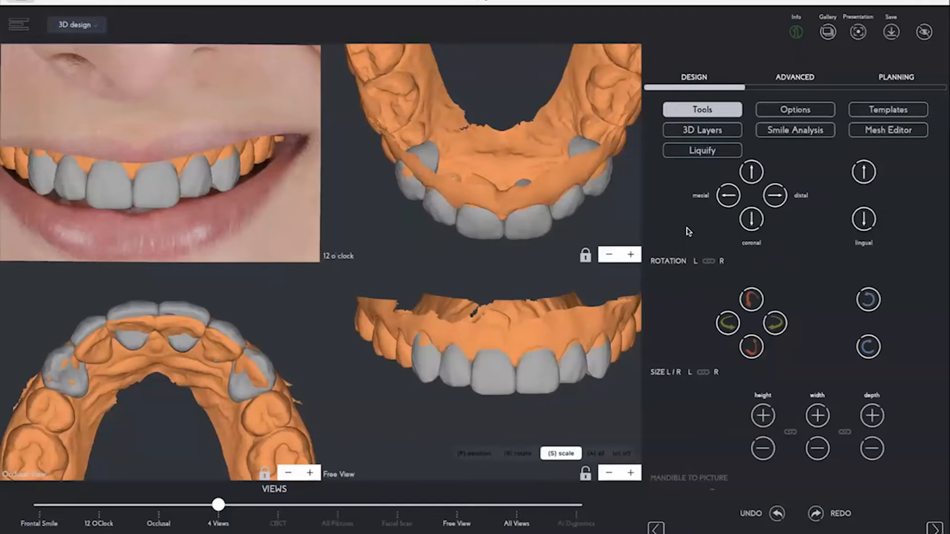
left_click(728, 196)
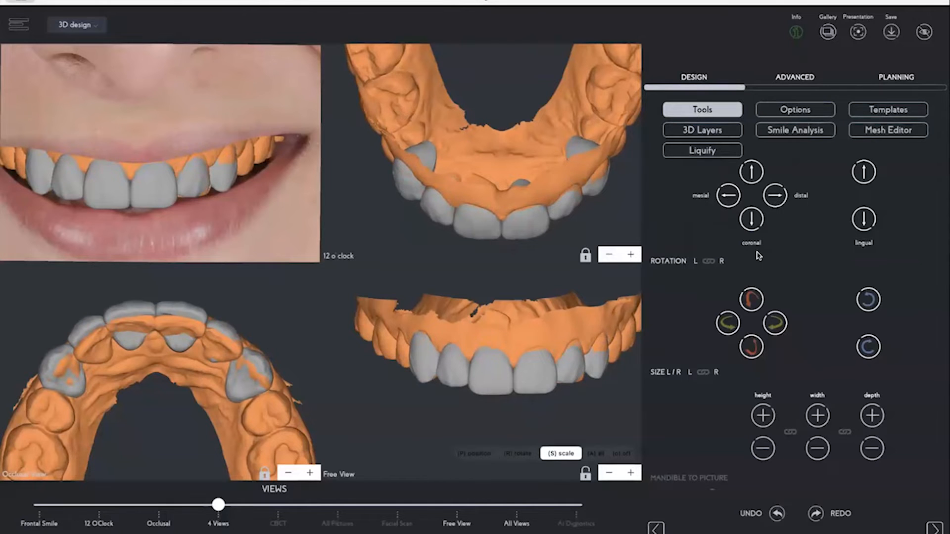
Step: Switch the workflow from 3D design to MockUp & Shells and open its tooth templates
left_click(797, 111)
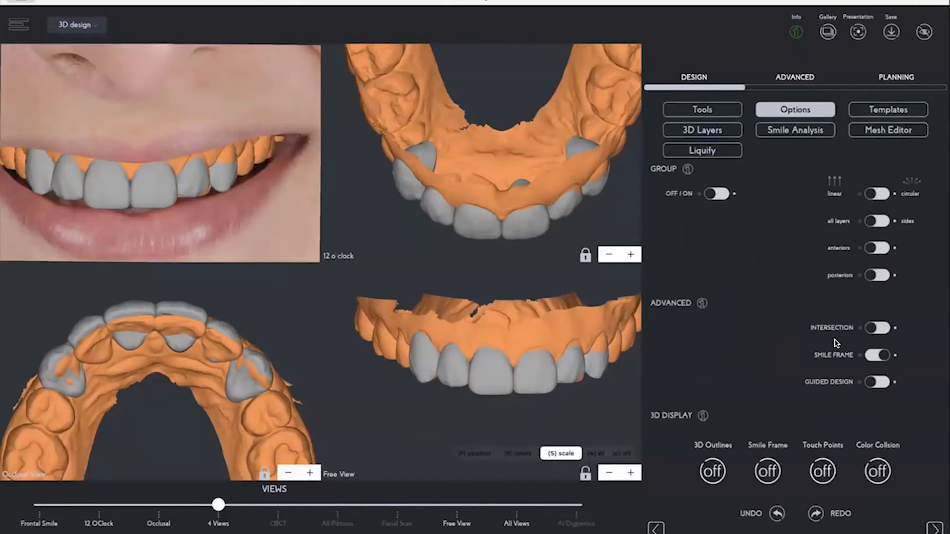
left_click(72, 25)
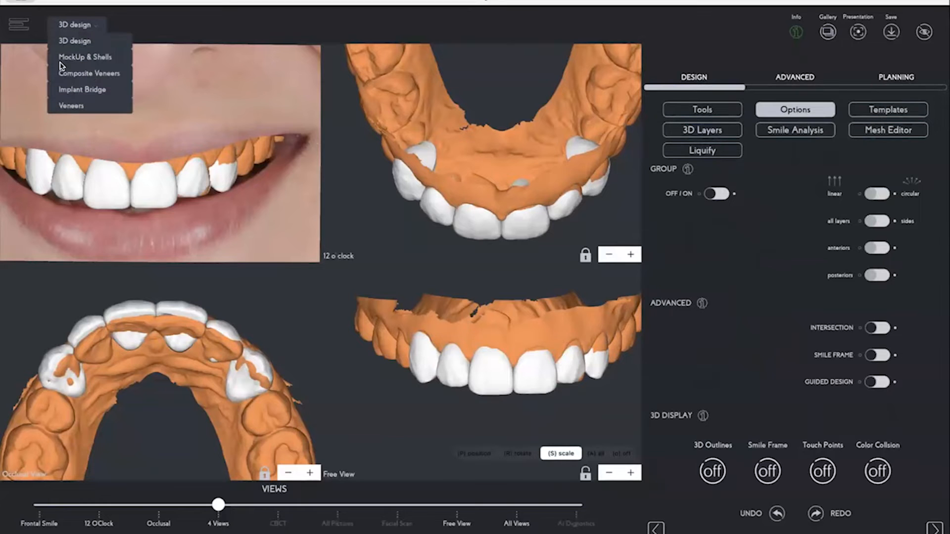
left_click(97, 58)
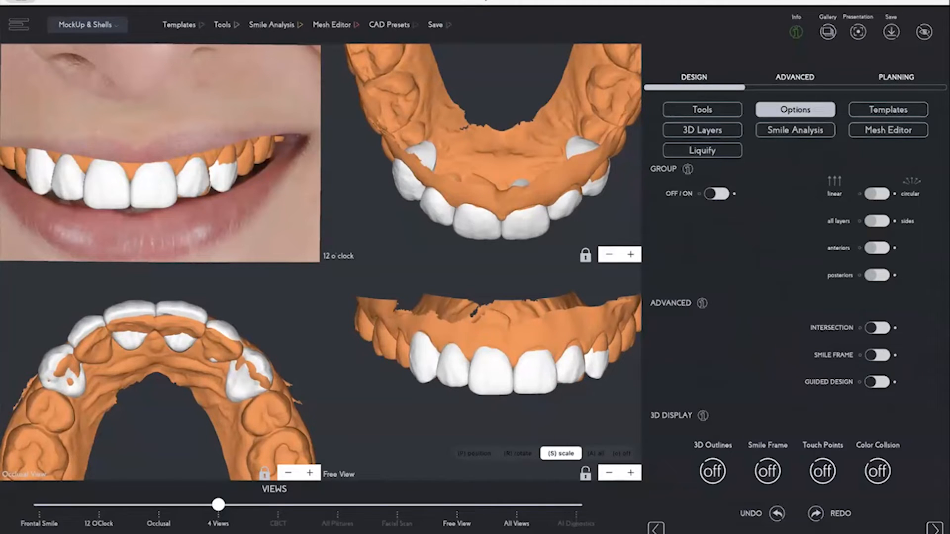
left_click(171, 26)
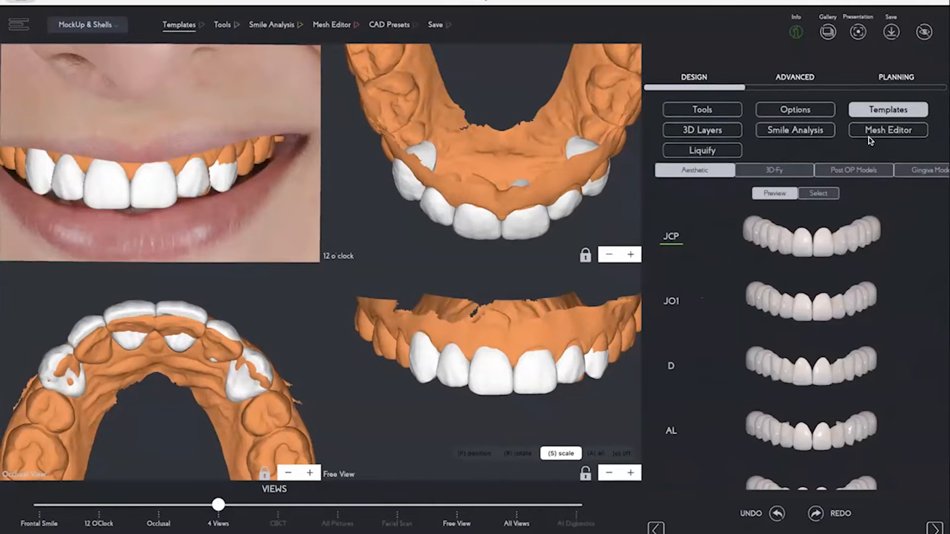
Step: Preview the JCP and D tooth templates, turning a central incisor sideways in each to examine its profile
left_click(805, 246)
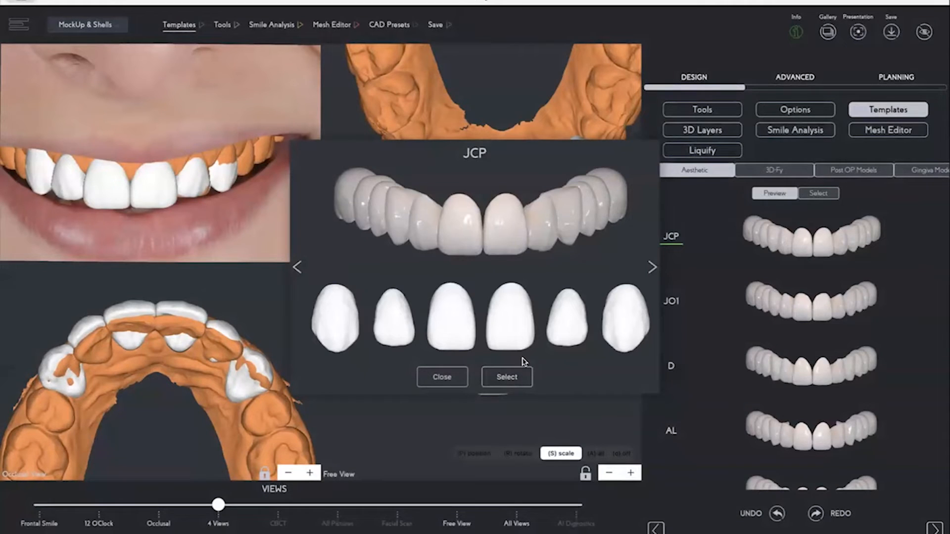
left_click_drag(517, 336, 492, 335)
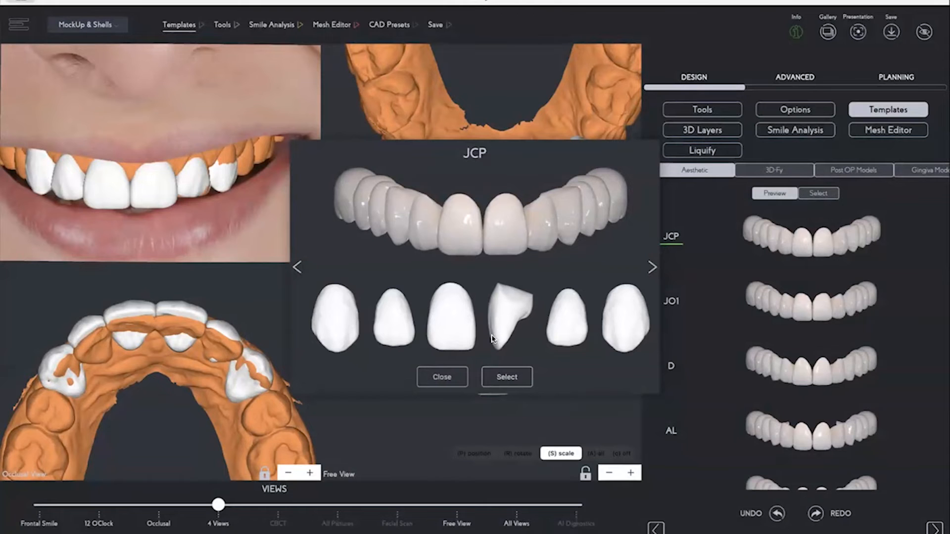
left_click(451, 377)
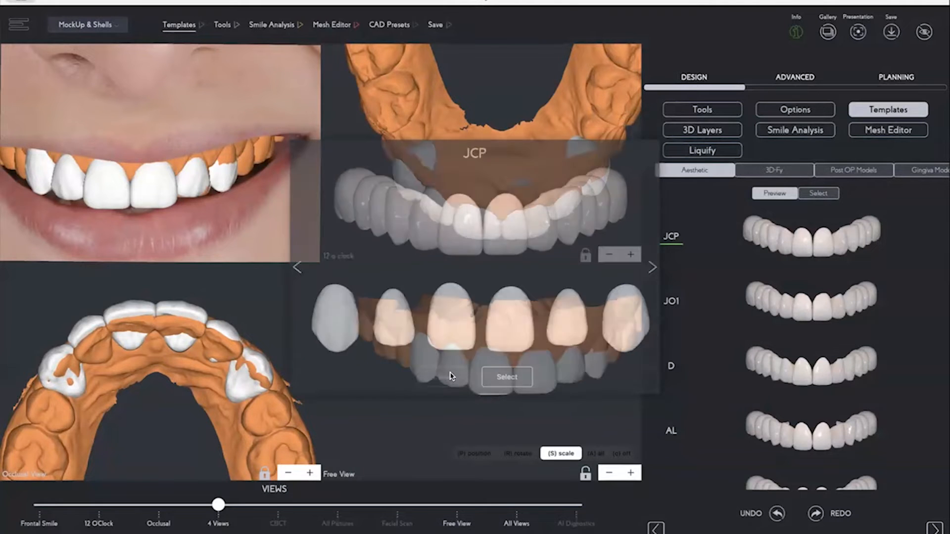
left_click(674, 369)
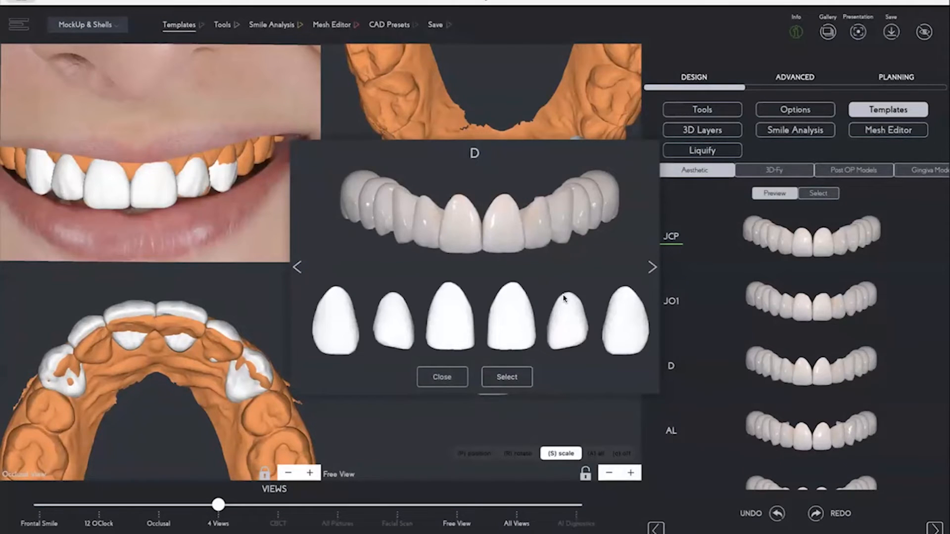
left_click_drag(526, 321, 493, 329)
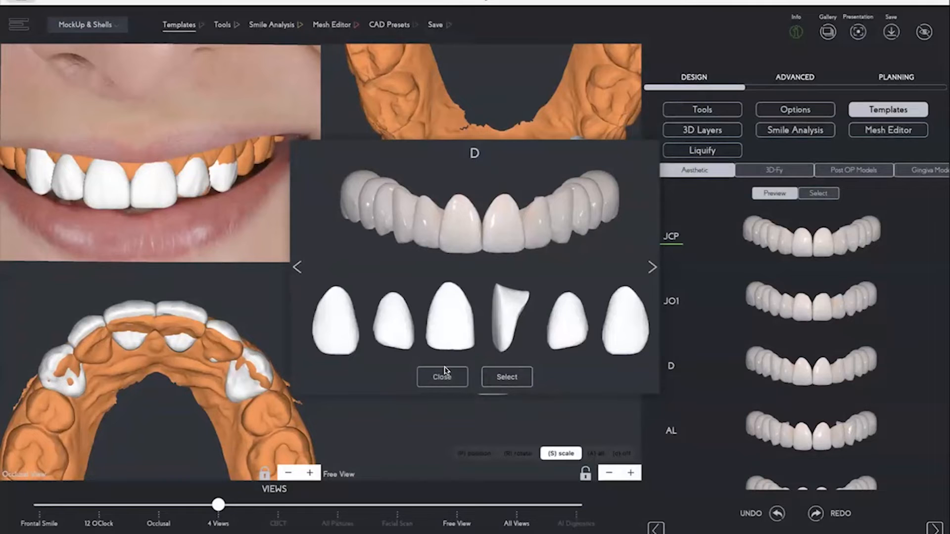
left_click(444, 374)
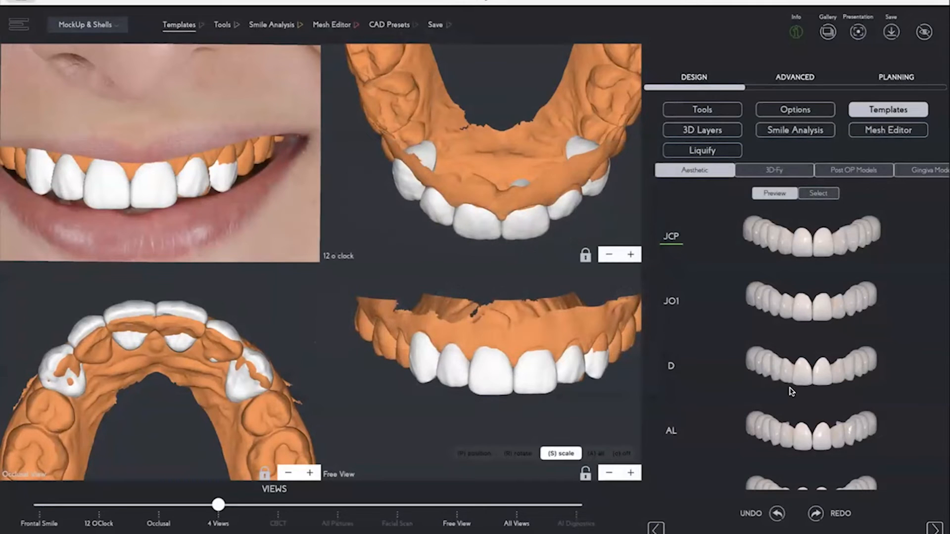
scroll(797, 402, "down", 2)
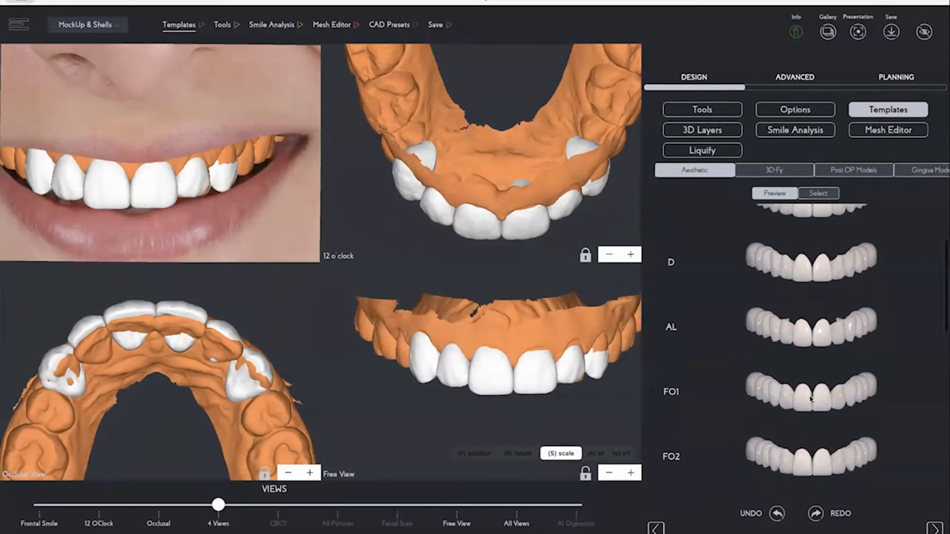
Step: Try the FO1 template on the front teeth and switch back to the JCP template
left_click(670, 392)
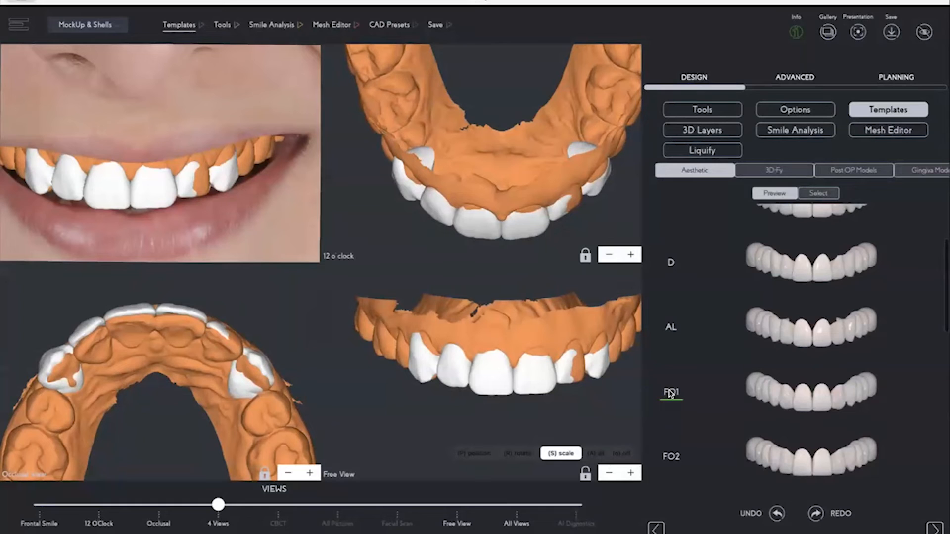
scroll(778, 420, "up", 2)
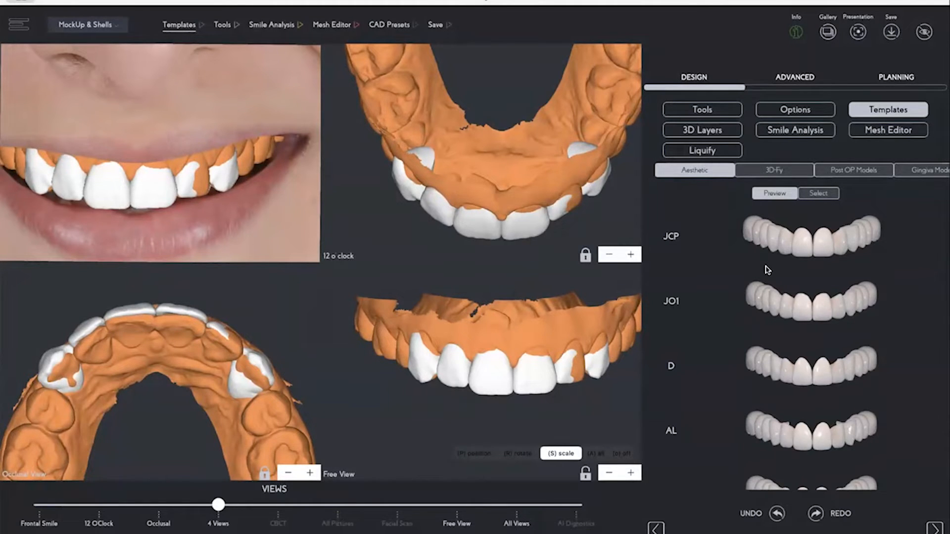
left_click(671, 236)
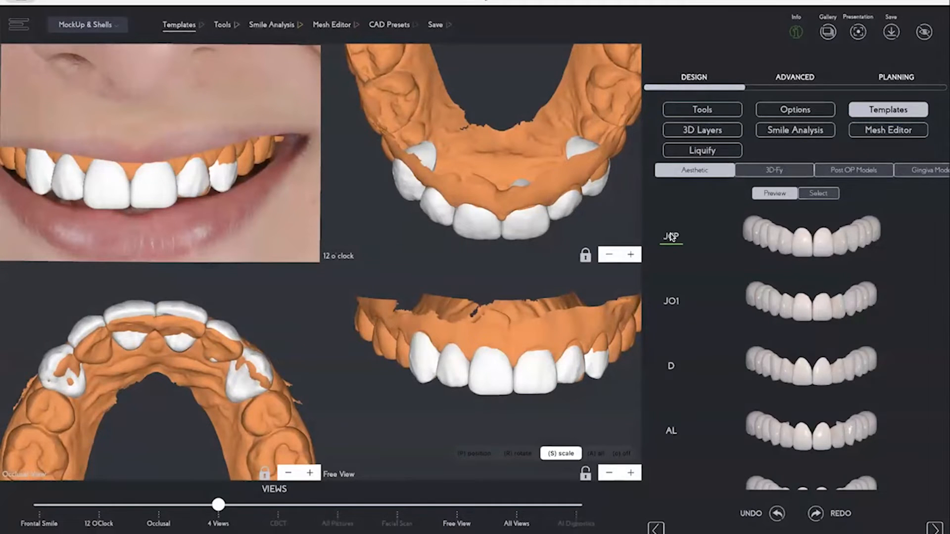
Step: Bring up the adjustment tools and select the canine on the patient's right with all transform handles enabled
left_click_drag(524, 331, 503, 411)
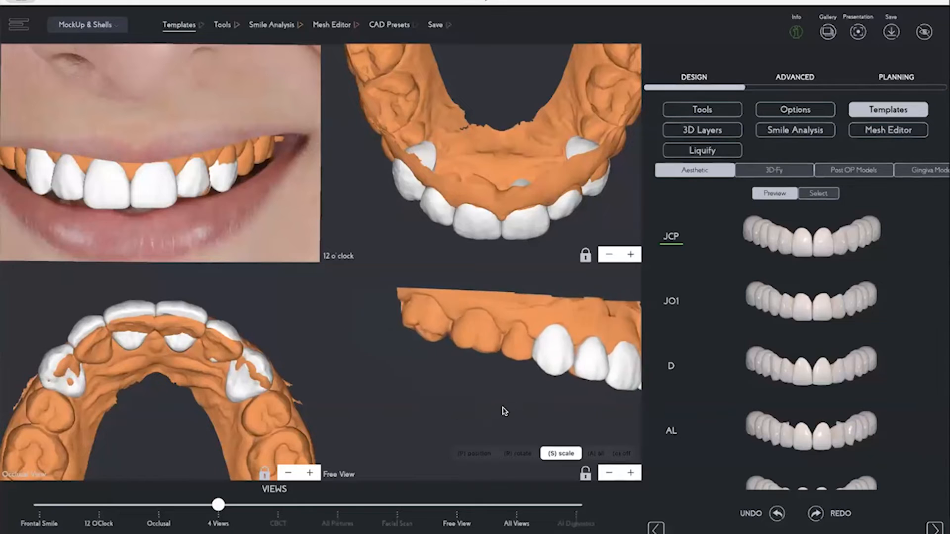
left_click(223, 25)
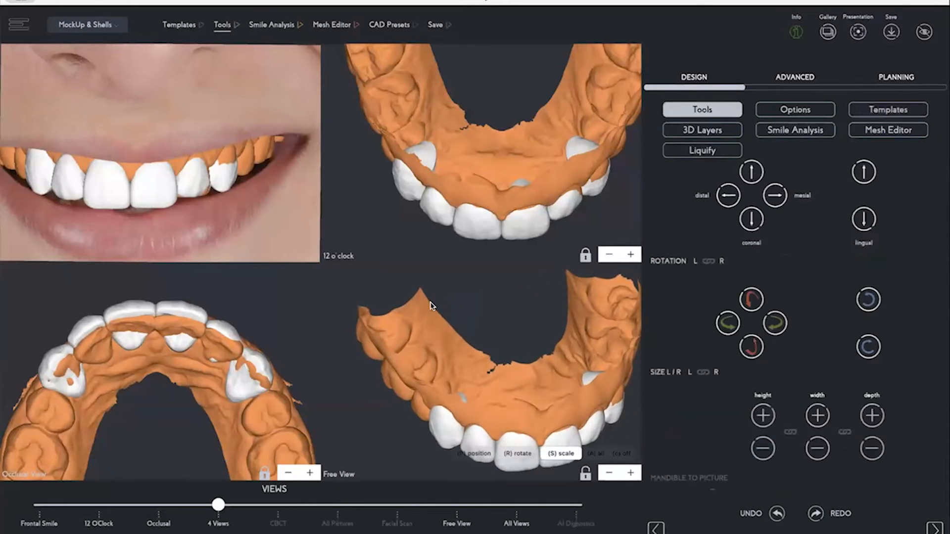
left_click_drag(485, 331, 503, 300)
right_click_drag(503, 300, 450, 291)
scroll(451, 291, "up", 2)
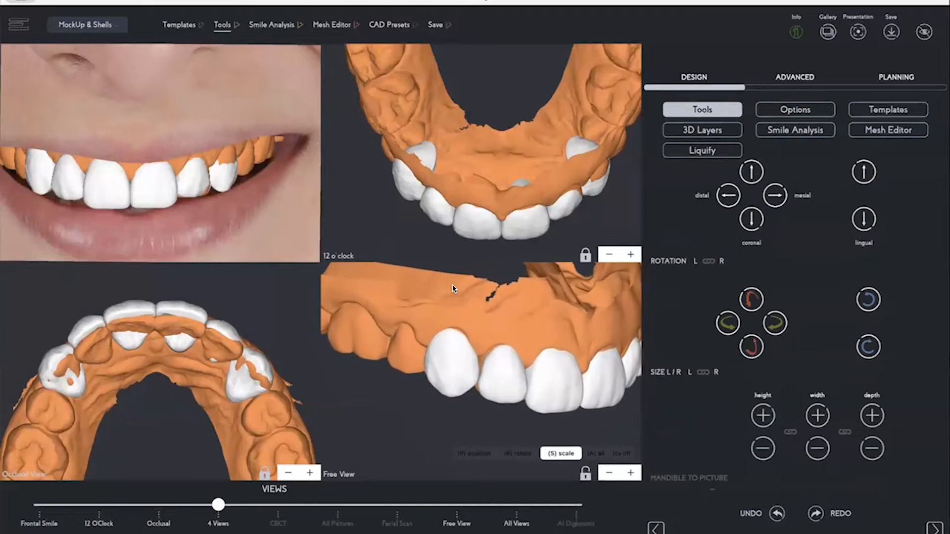
scroll(453, 287, "up", 2)
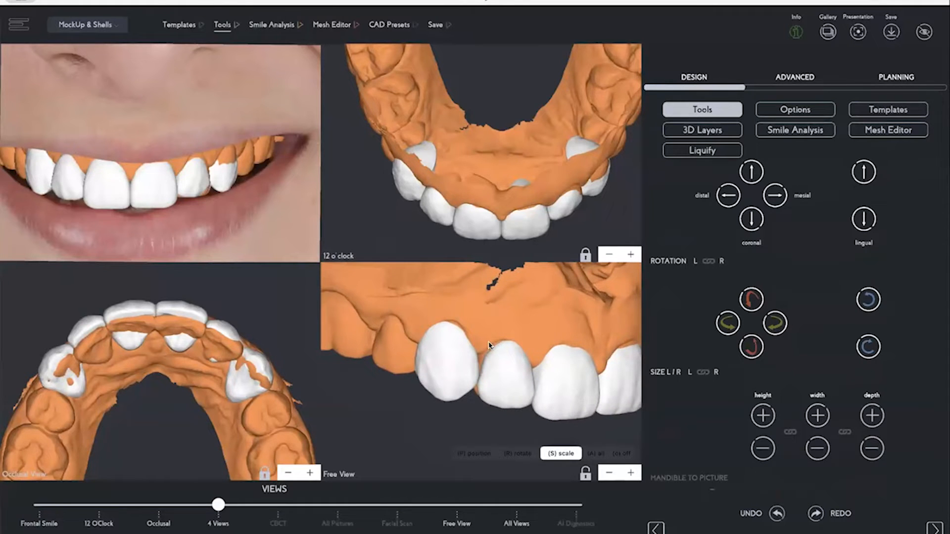
left_click(454, 371)
left_click(617, 454)
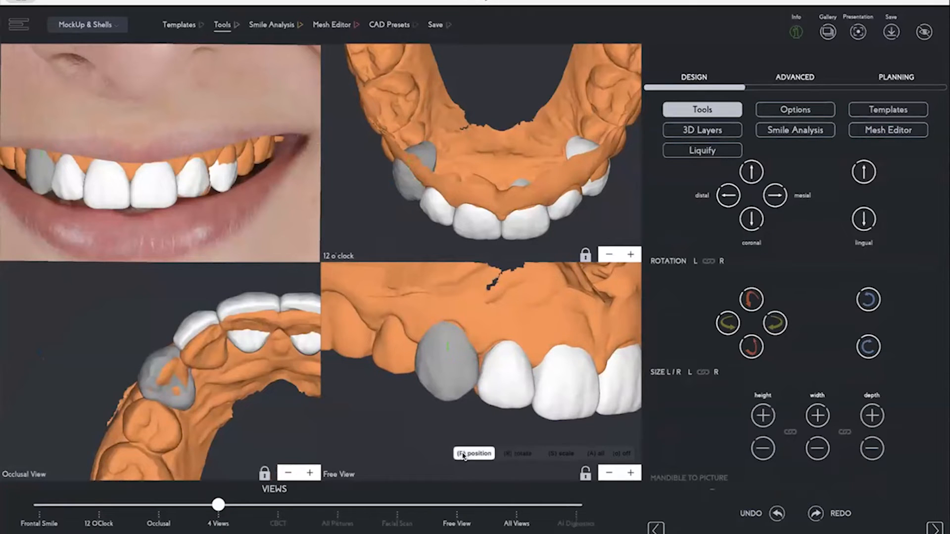
left_click(588, 453)
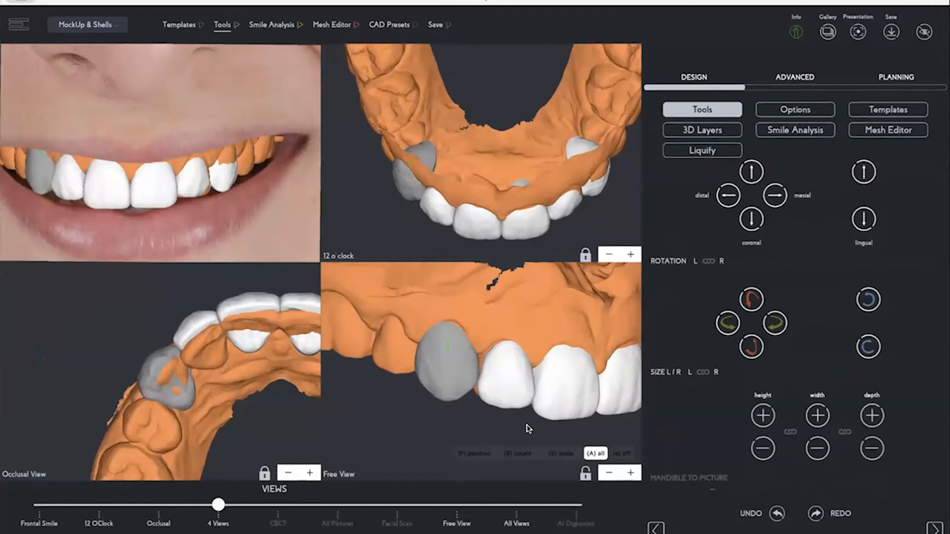
Step: Rotate, narrow and reposition the canine on the patient's right to fit it over the scanned tooth
scroll(505, 422, "up", 3)
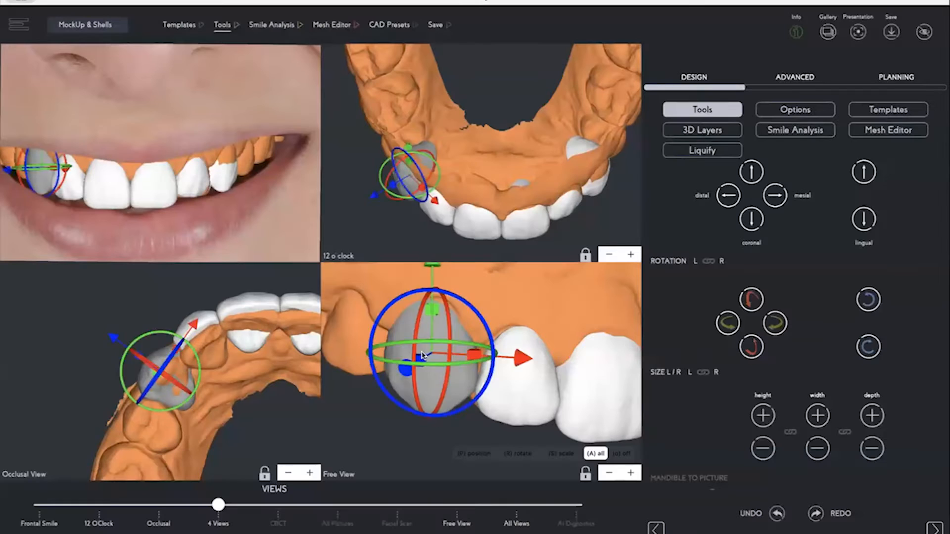
left_click(324, 463)
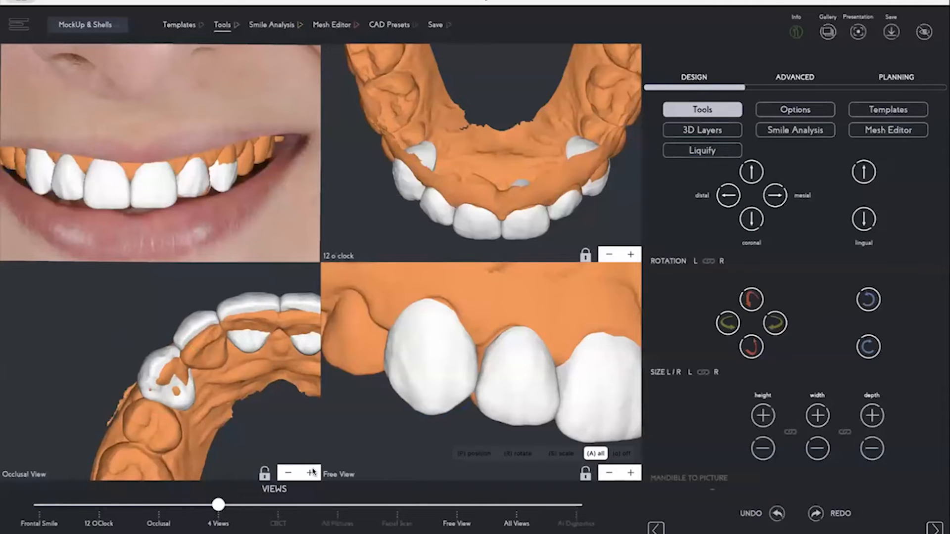
left_click(311, 473)
left_click(435, 355)
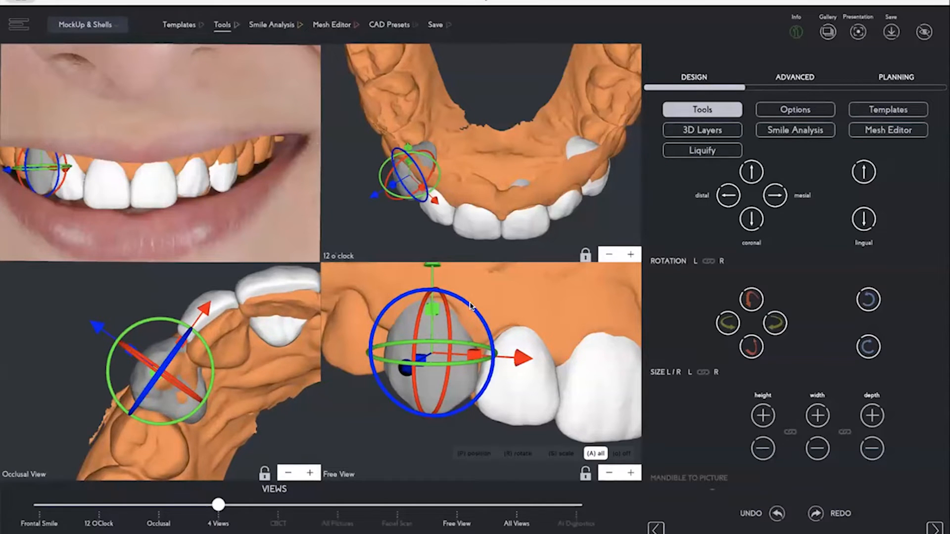
mouse_move(470, 308)
left_mouse_down()
mouse_move(487, 326)
mouse_move(426, 282)
mouse_move(502, 341)
mouse_move(432, 283)
mouse_move(456, 297)
left_mouse_up()
left_click_drag(481, 362, 451, 361)
mouse_move(436, 307)
left_mouse_down()
mouse_move(430, 323)
mouse_move(430, 306)
left_mouse_up()
left_click_drag(438, 269, 437, 257)
left_click_drag(419, 353, 762, 207)
left_click_drag(471, 354, 454, 356)
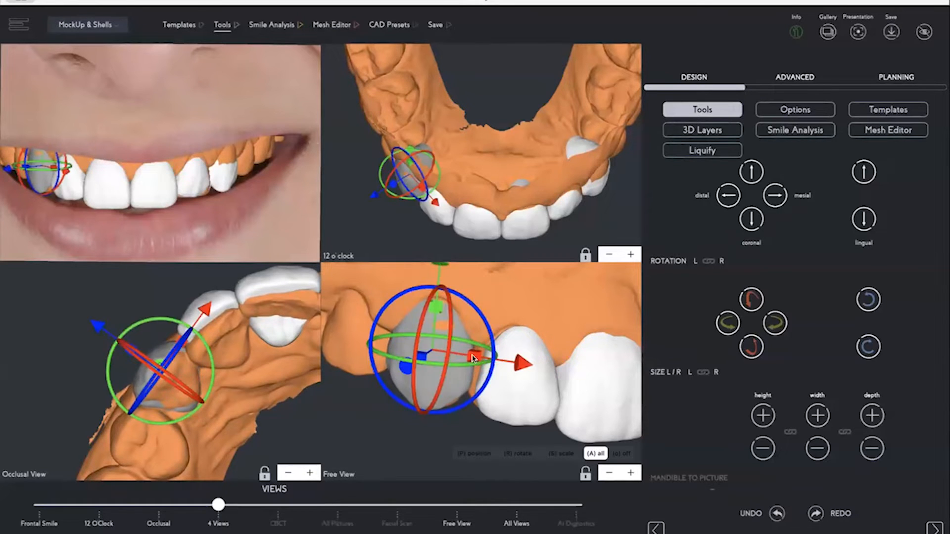
left_click_drag(518, 362, 521, 363)
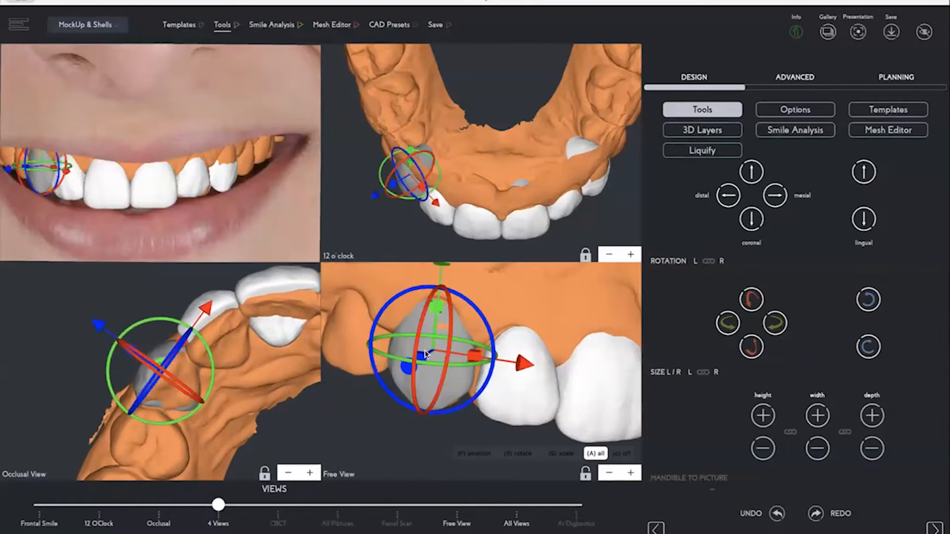
left_click_drag(419, 324, 419, 328)
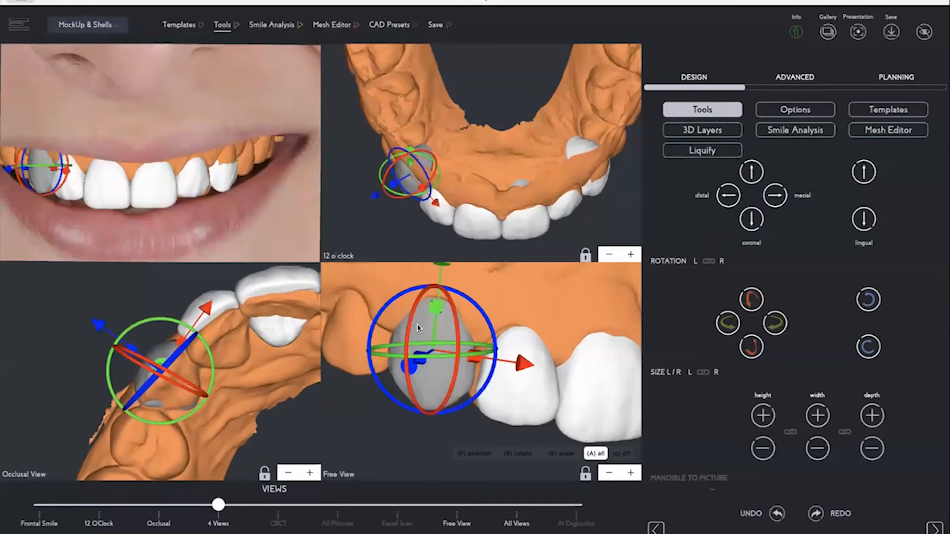
Step: Adjust the lateral incisor beside that canine and the adjacent central incisor so they fit against each other, and deselect them
left_click(523, 393)
left_click_drag(514, 394, 512, 392)
left_click_drag(607, 380, 607, 380)
left_click_drag(515, 393, 582, 378)
left_click_drag(514, 395, 527, 311)
left_click_drag(603, 378, 639, 397)
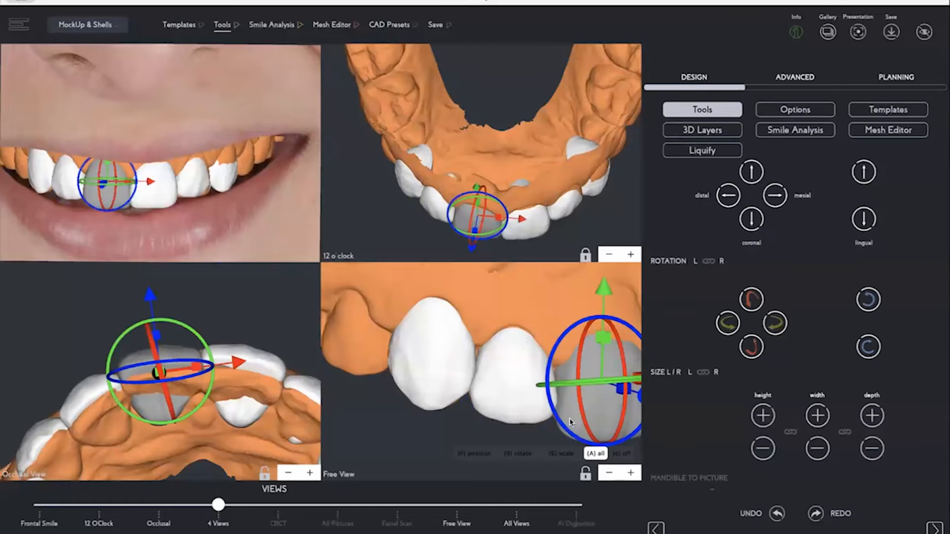
left_click(556, 419)
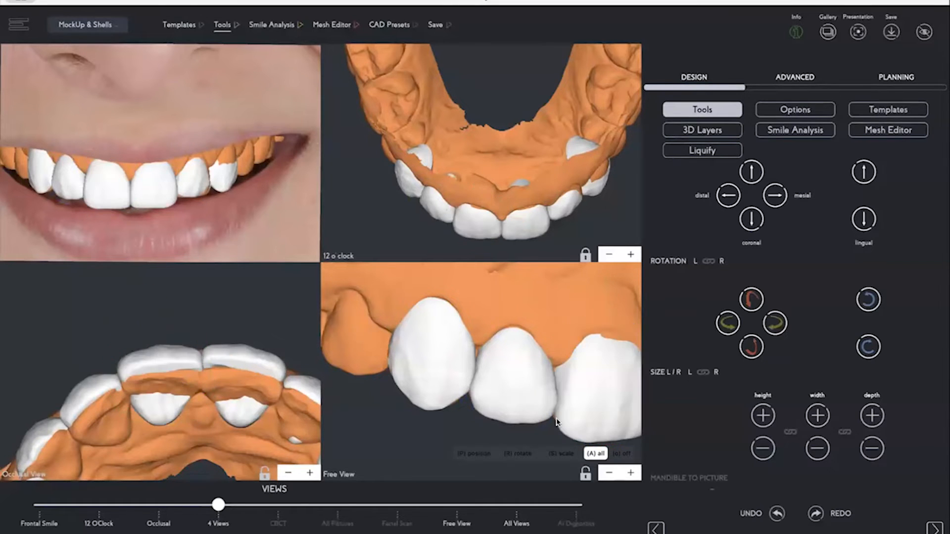
Step: Fine-tune the position of the central incisor on the patient's right against the neighbouring teeth, and deselect it
right_click_drag(493, 434, 458, 406)
left_click_drag(474, 410, 447, 408)
left_click(424, 339)
left_click_drag(417, 320, 470, 321)
left_click_drag(452, 358, 457, 360)
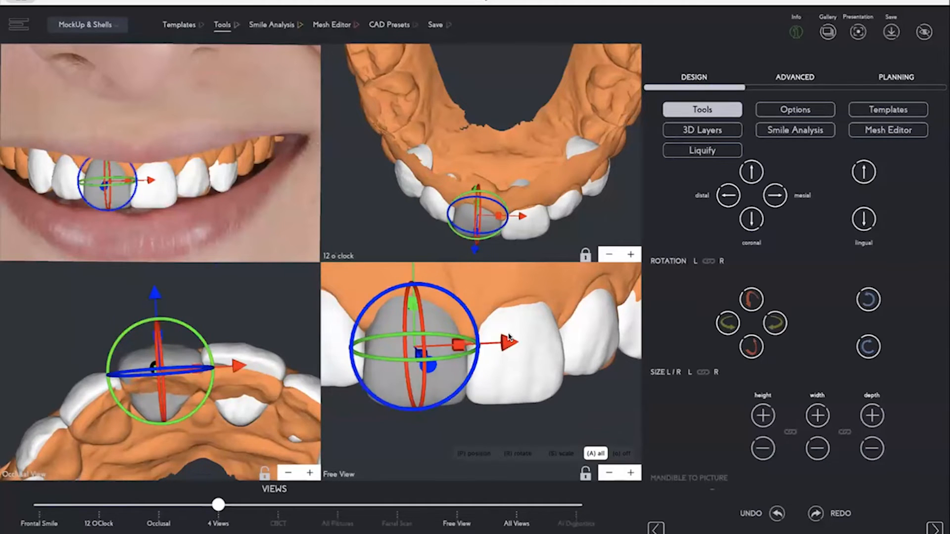
left_click_drag(508, 337, 504, 343)
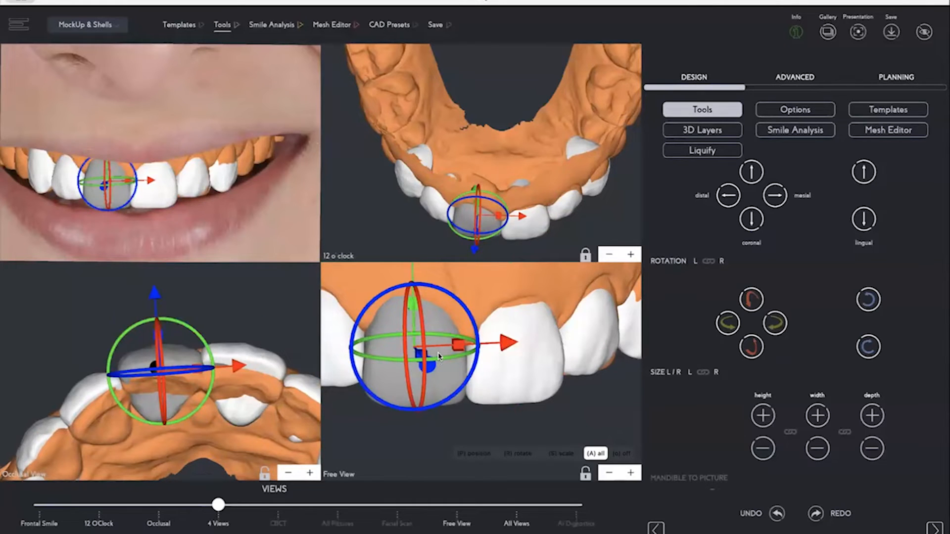
left_click_drag(439, 360, 429, 348)
left_click(527, 404)
scroll(537, 406, "down", 3)
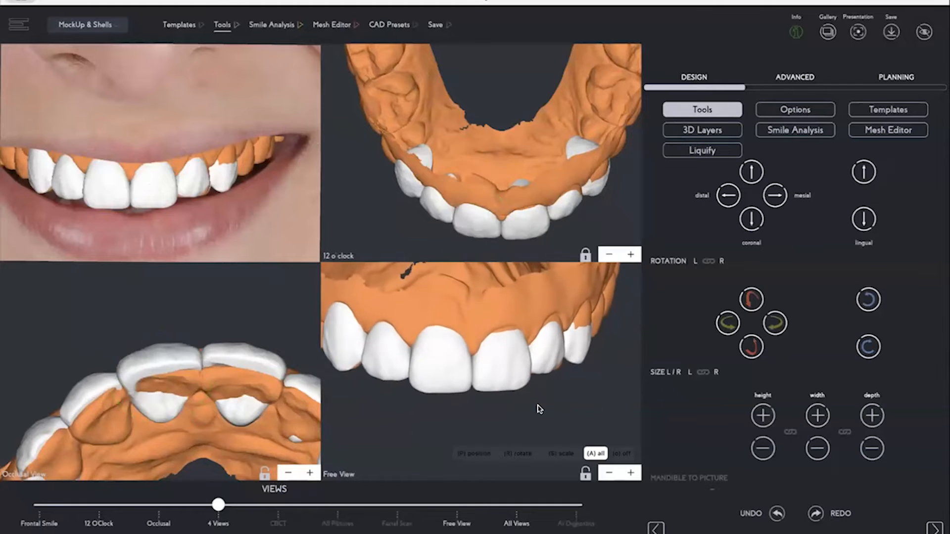
scroll(522, 403, "up", 3)
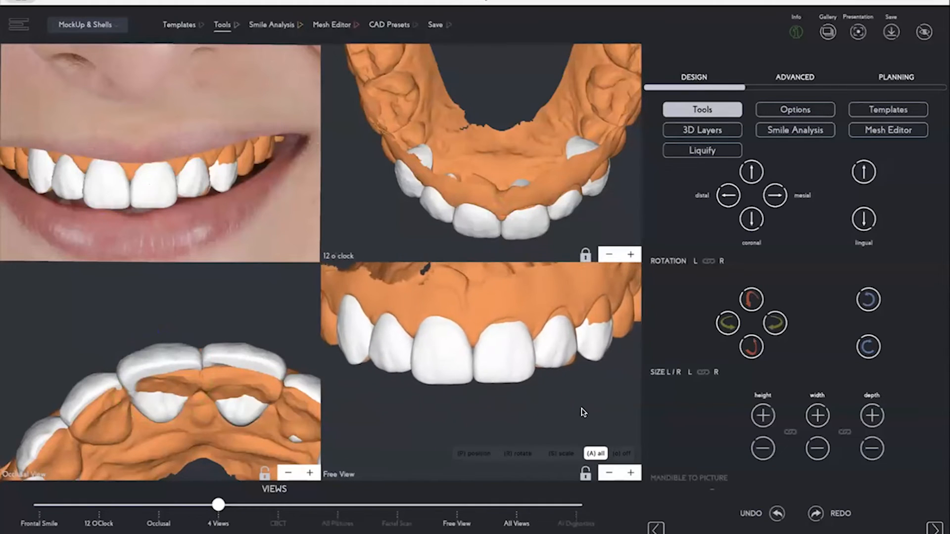
Step: Check the lateral incisor on the patient's right, and reflect the size of the canine beside it onto the opposite side
left_click(408, 343)
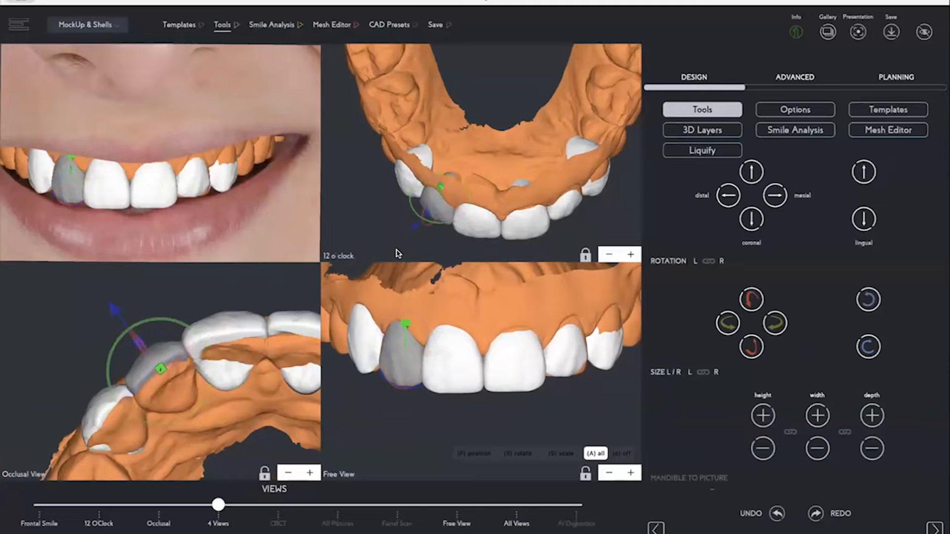
left_click(394, 342)
left_click(402, 363)
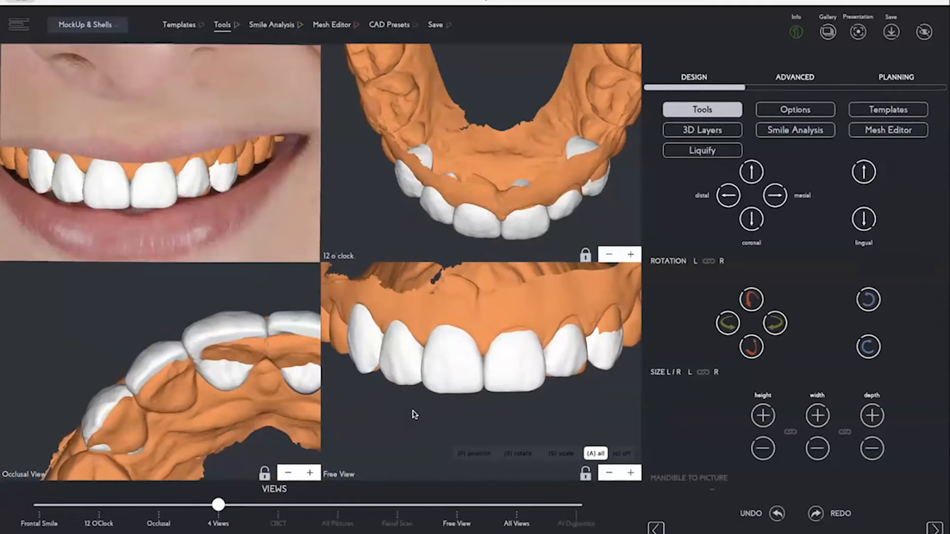
left_click(366, 341)
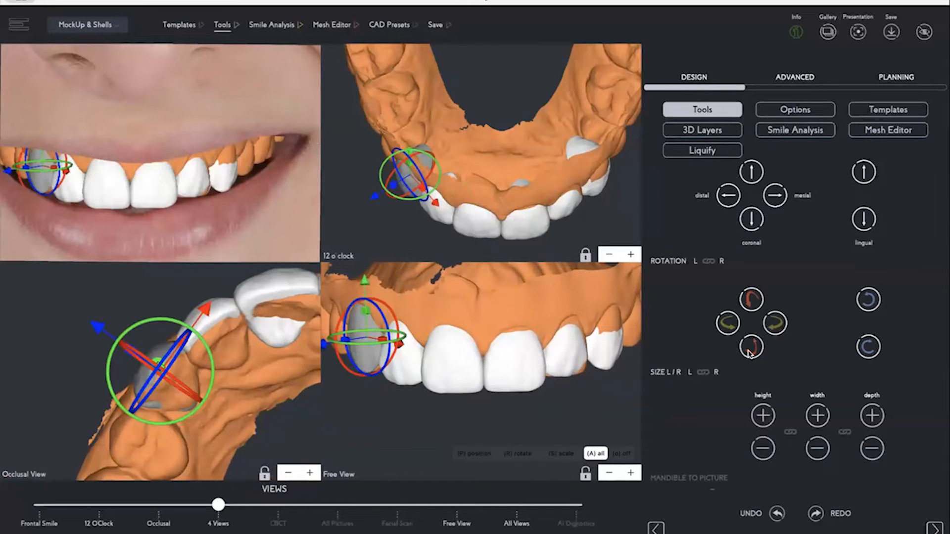
scroll(750, 341, "up", 3)
left_click(711, 220)
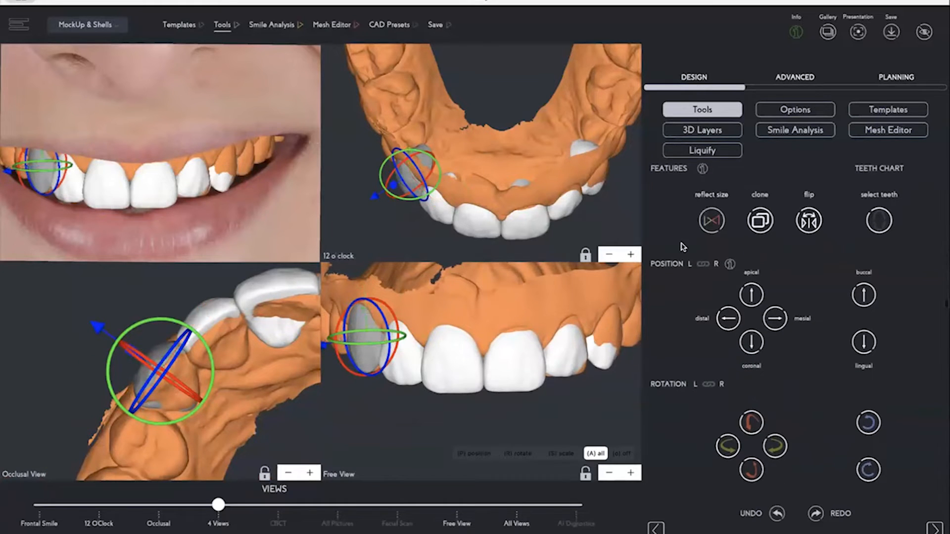
left_click(711, 221)
Step: Adjust the lateral incisor and canine on the patient's left, bringing the canine outward to cover its scanned tooth
left_click(467, 361)
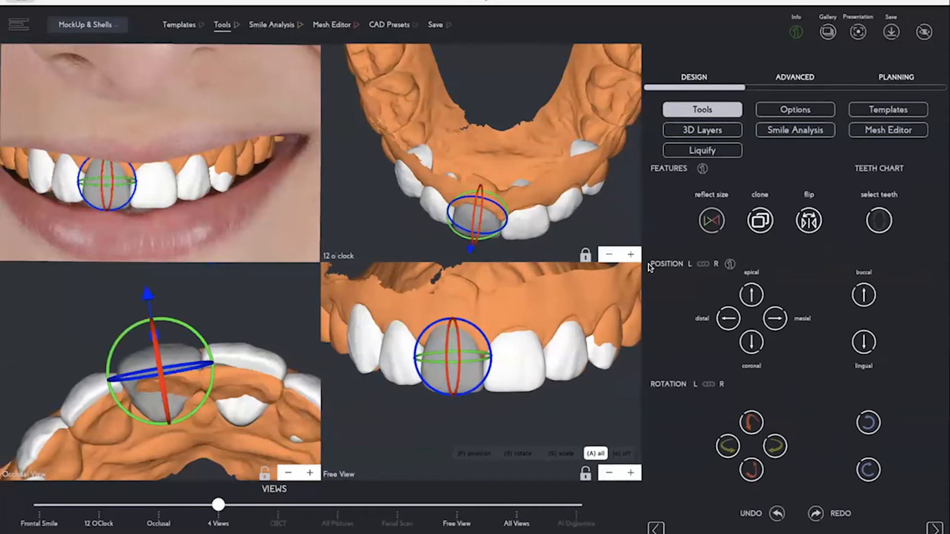
left_click(532, 356)
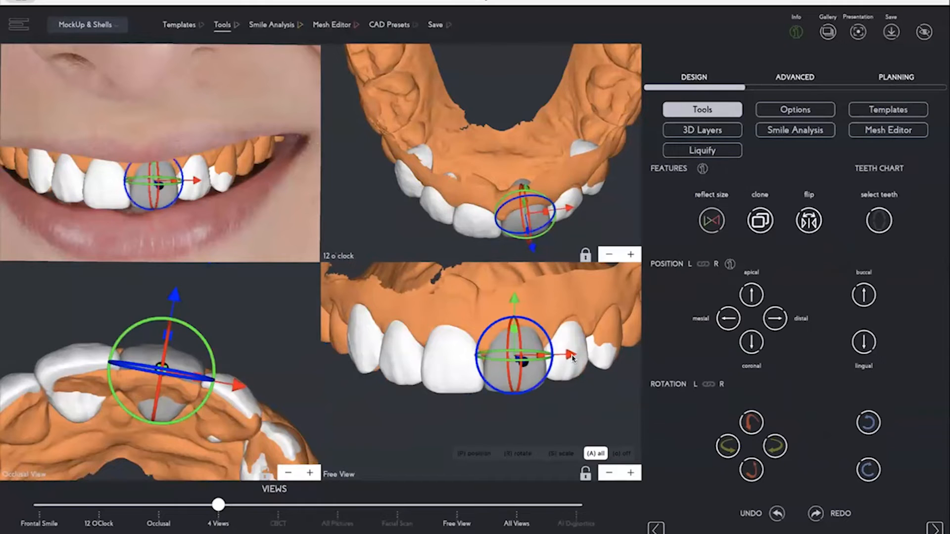
left_click(574, 366)
left_click_drag(582, 387, 544, 395)
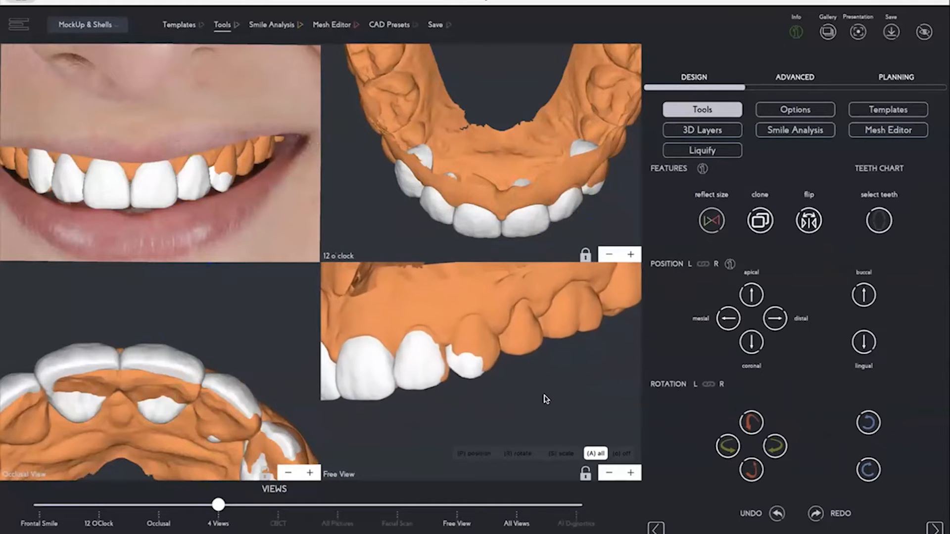
left_click(432, 365)
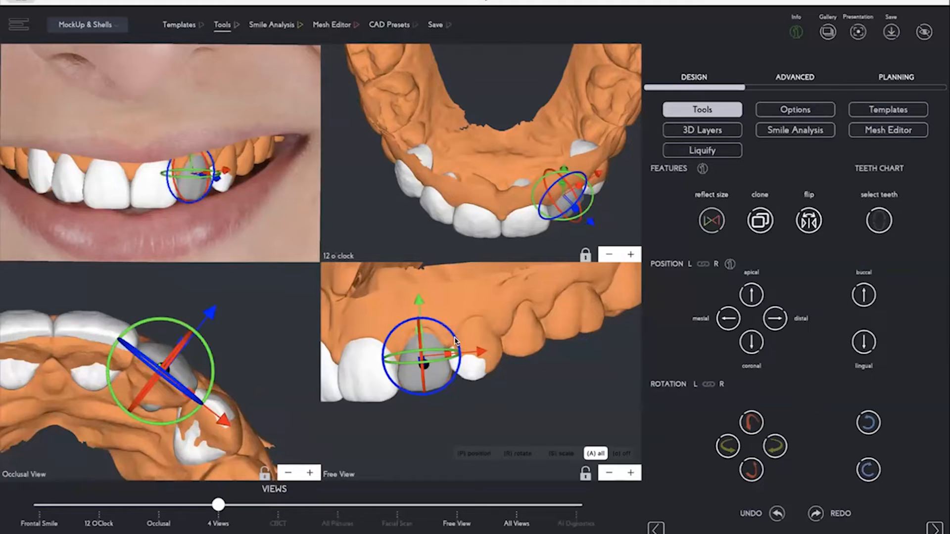
left_click_drag(459, 345, 570, 387)
left_click(470, 365)
left_click_drag(508, 326, 465, 342)
Step: Nudge the lateral and central incisors on the patient's left along their vertical axes using only the position handles
left_click(420, 362)
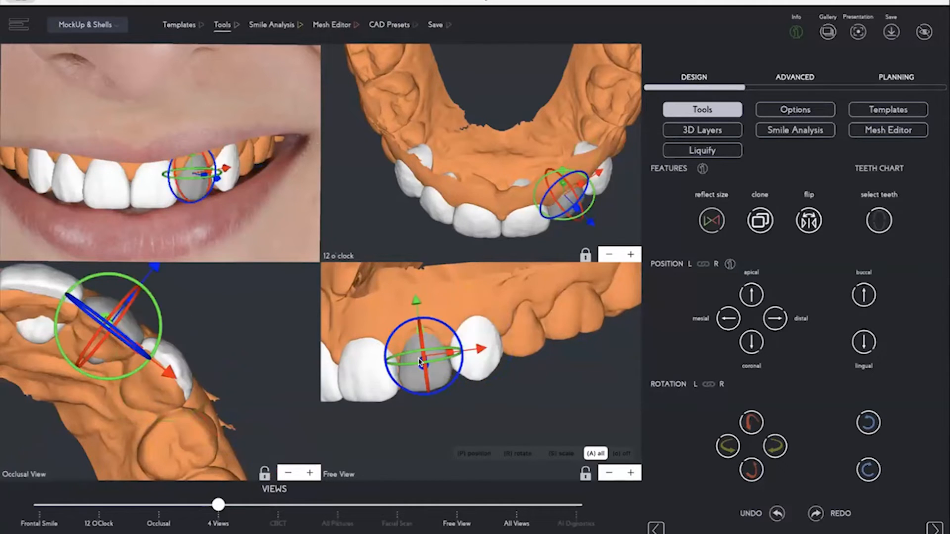
key("s")
key("p")
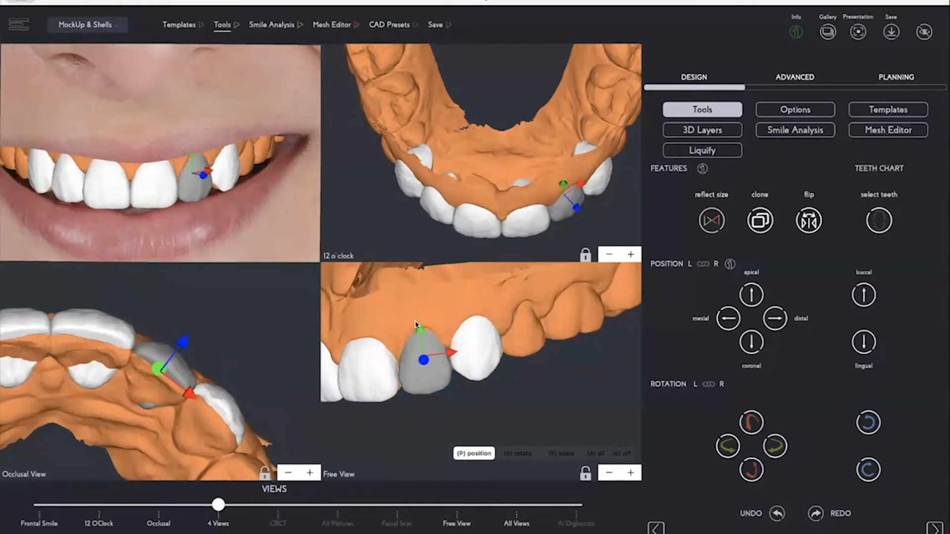
left_click_drag(417, 330, 416, 325)
left_click(484, 352)
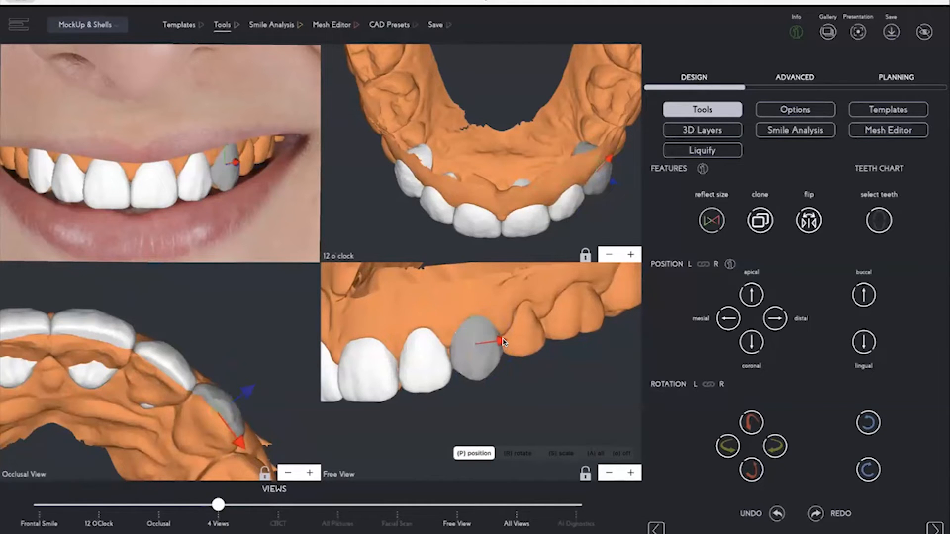
left_click(488, 375)
left_click_drag(492, 390, 531, 389)
left_click(508, 372)
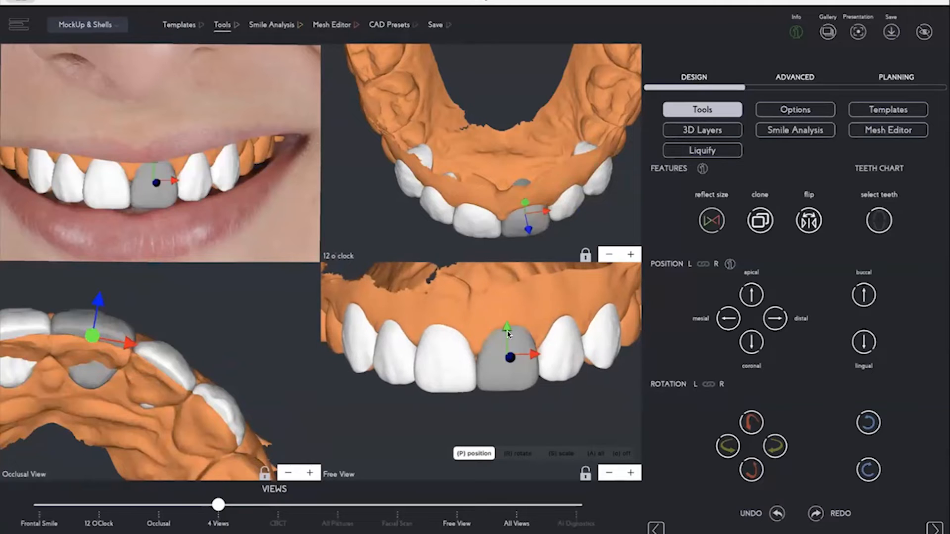
left_click_drag(503, 330, 503, 328)
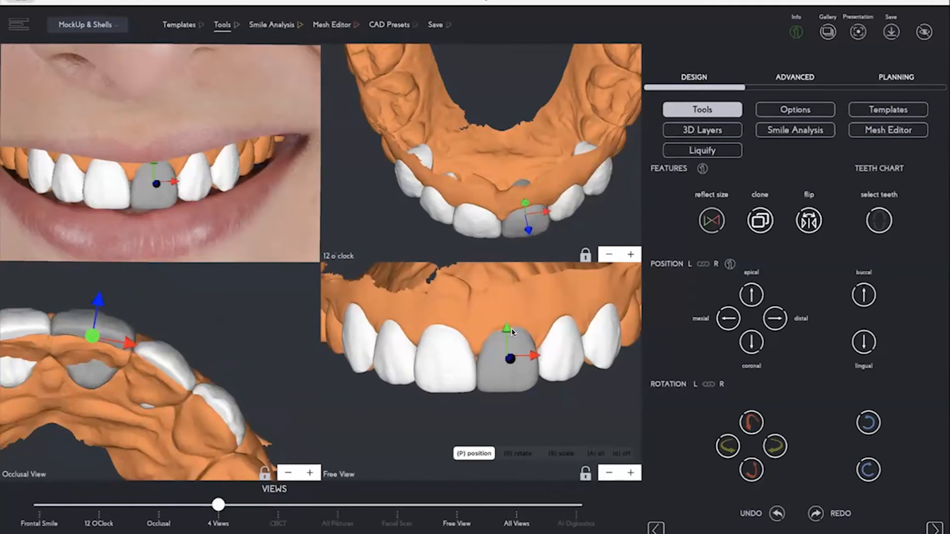
Step: Reposition the canine on the patient's left so it fits beside the lateral incisor, and deselect it
left_click(603, 336)
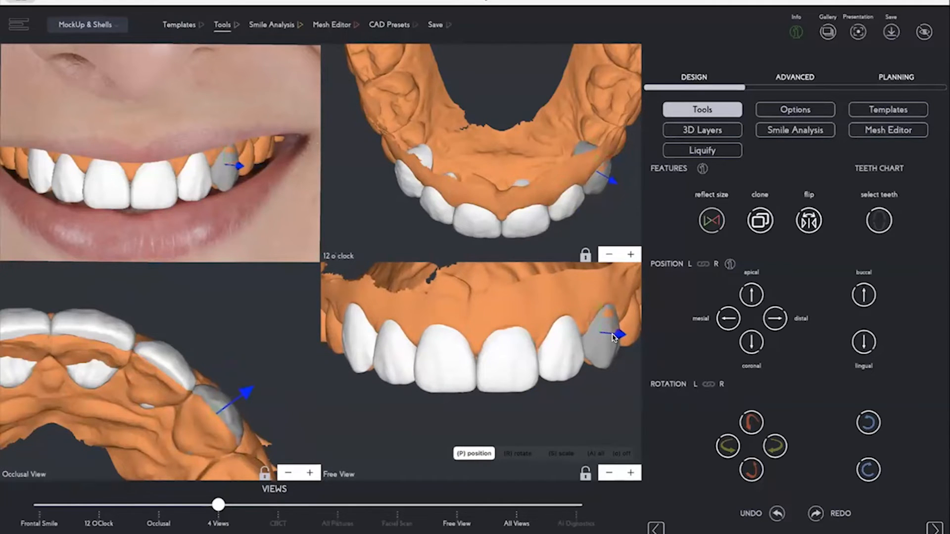
key("r")
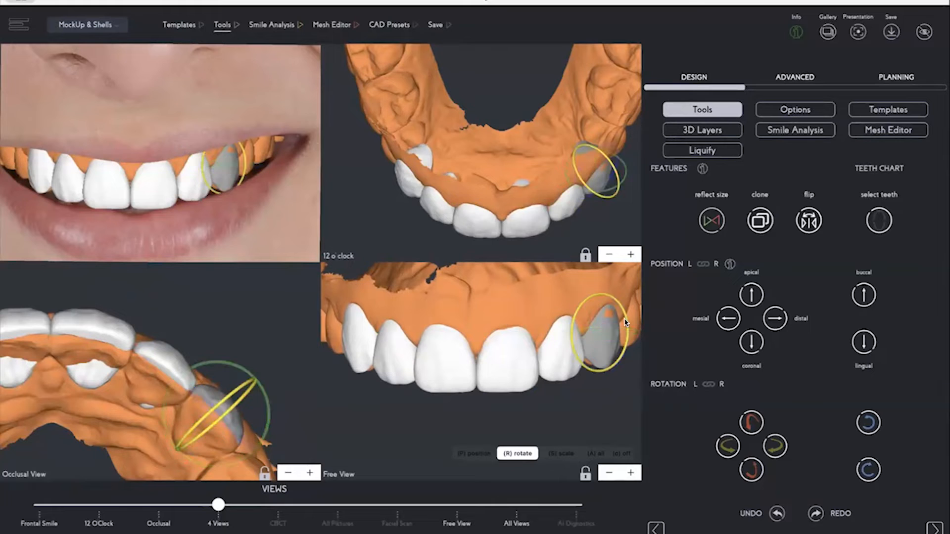
key("p")
left_click_drag(599, 307, 620, 338)
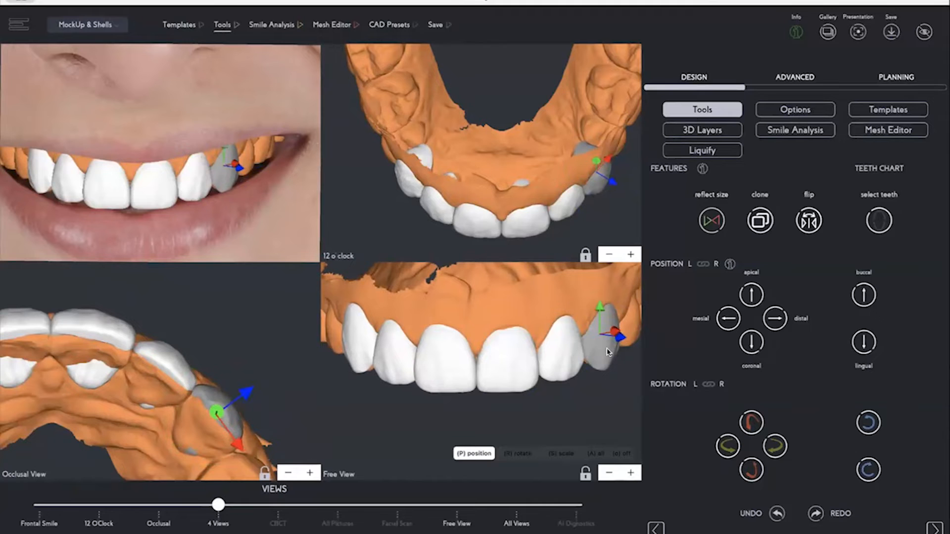
left_click(629, 381)
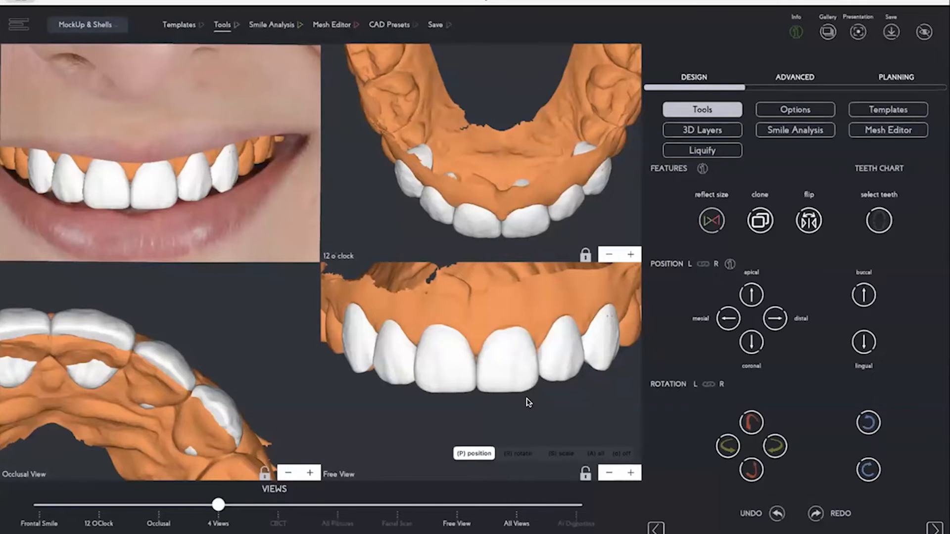
left_click_drag(532, 397, 533, 402)
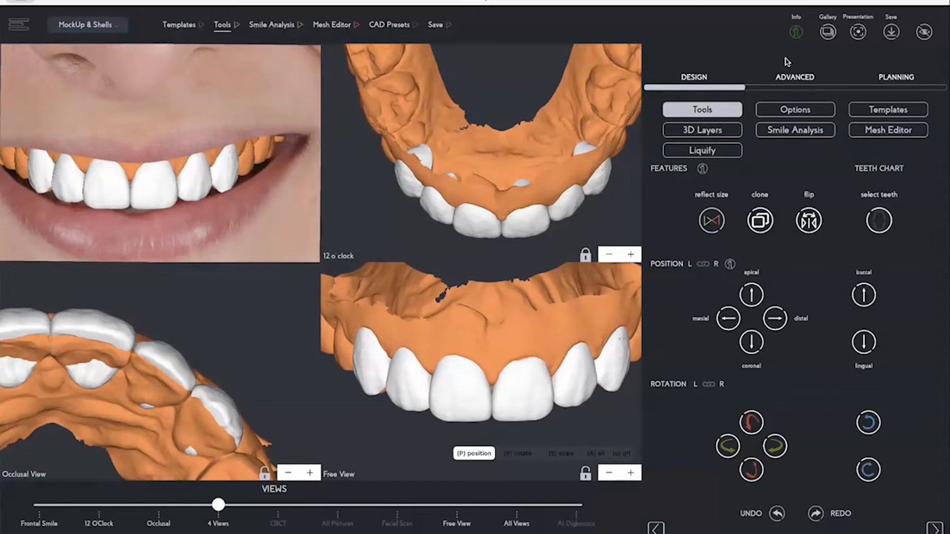
Step: Open Smile Analysis with an enlarged 3D model and turn on Picture & iOS to overlay the design on the face photo
left_click(289, 25)
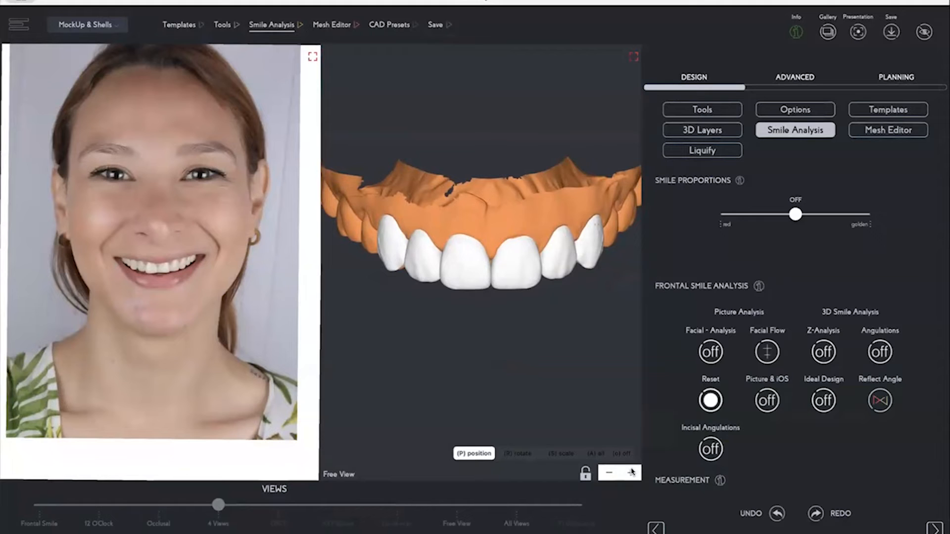
left_click(632, 472)
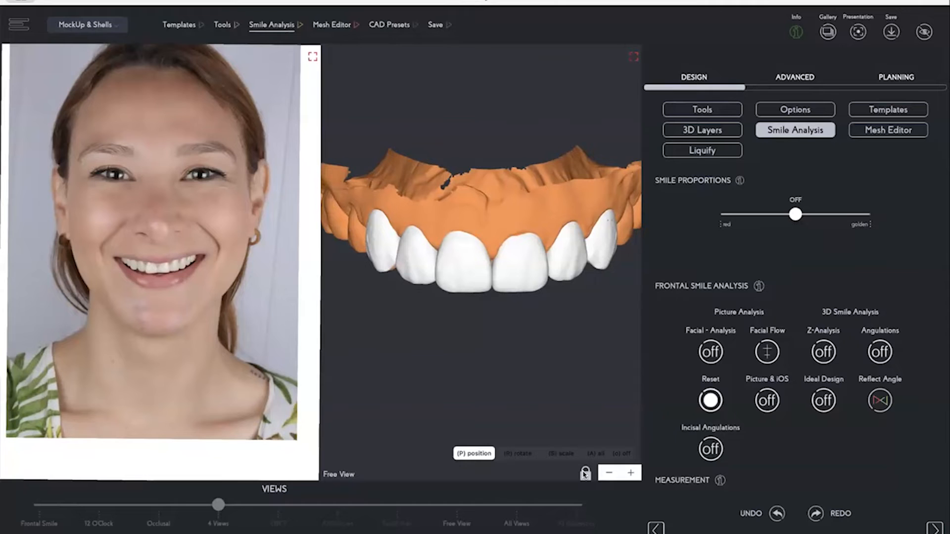
left_click(767, 400)
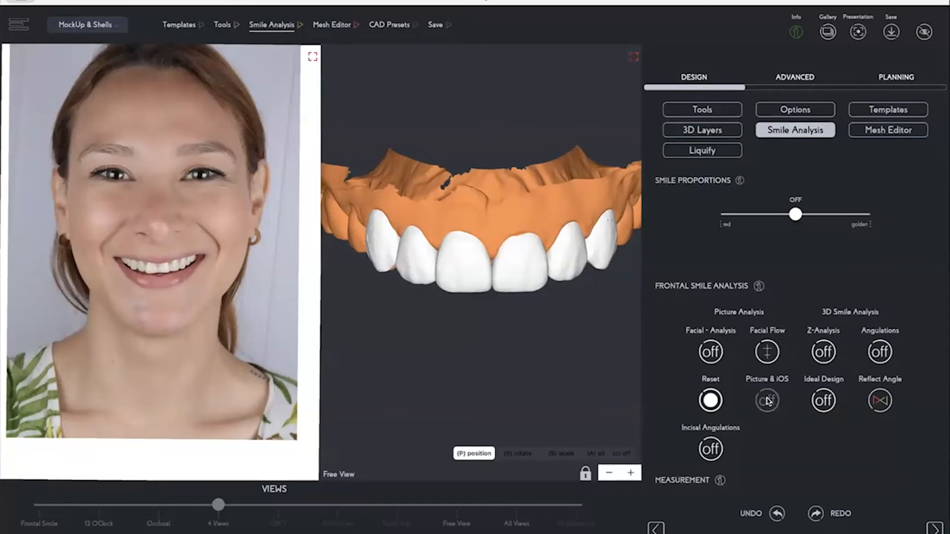
left_click(522, 258)
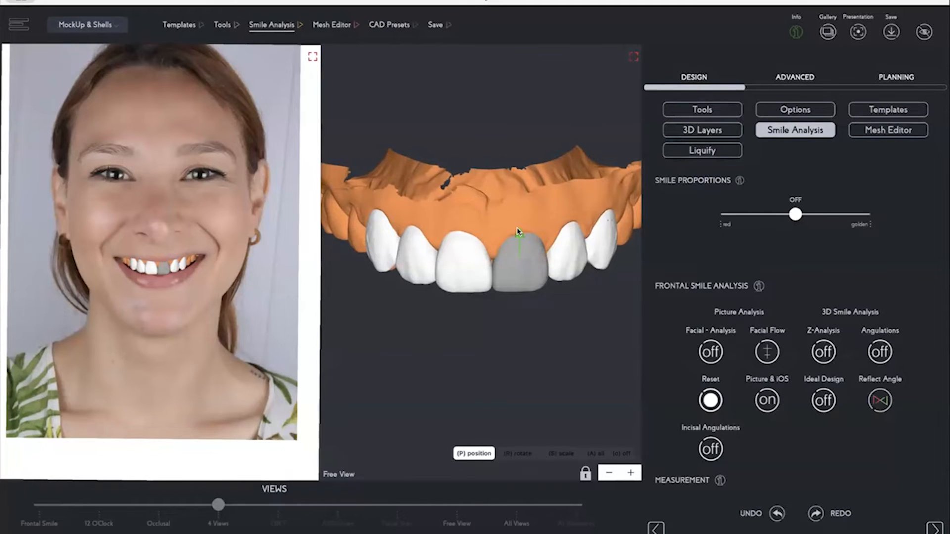
left_click(539, 295)
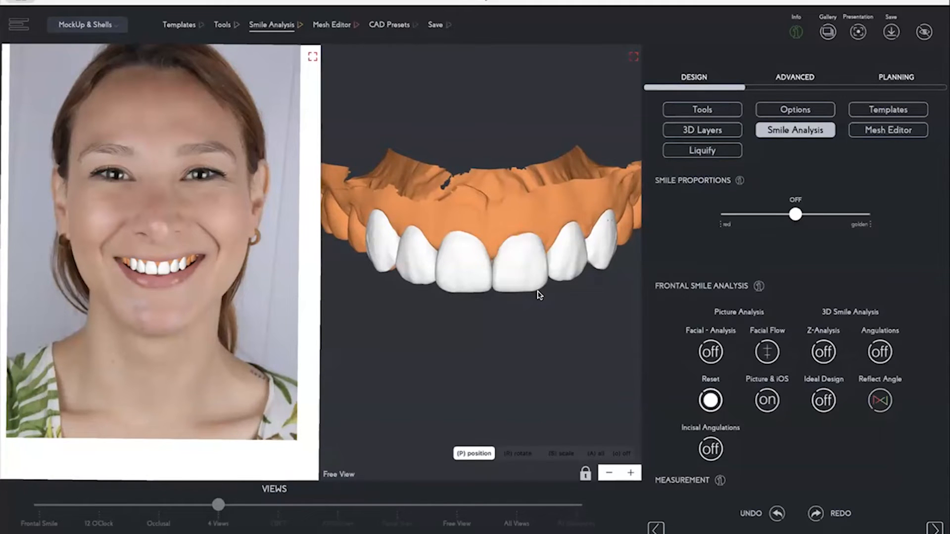
Step: Show the RED smile proportion grid on the face photo and align its centre line with the midline between the central incisors
scroll(215, 295, "up", 5)
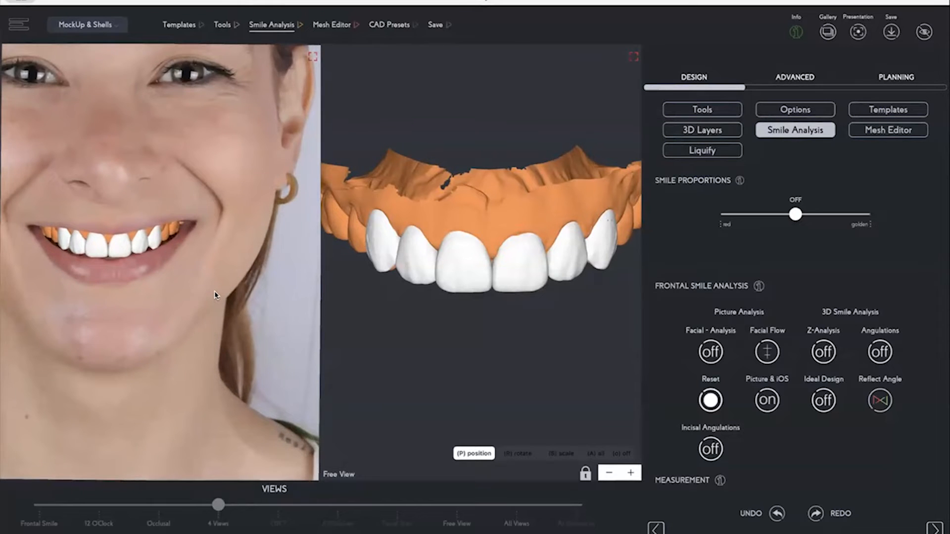
scroll(214, 295, "up", 4)
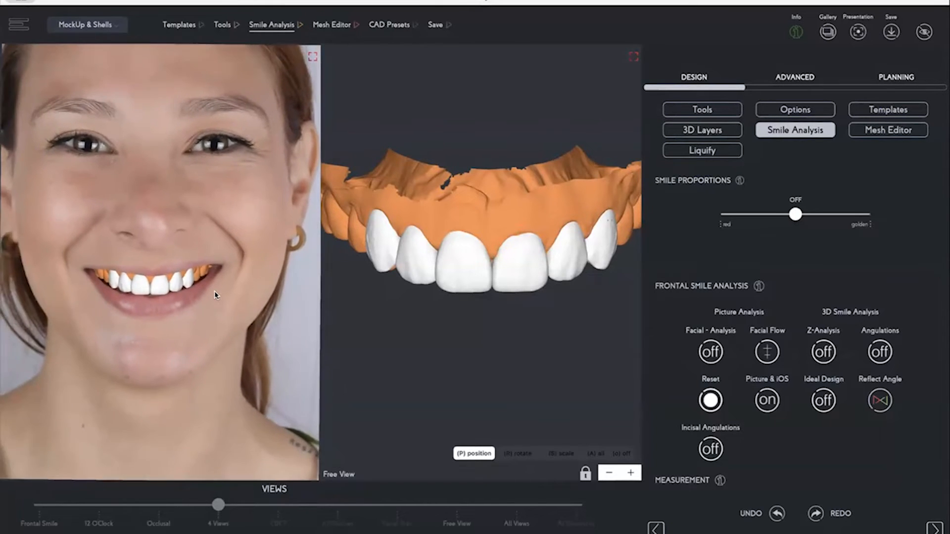
scroll(214, 295, "left", 2)
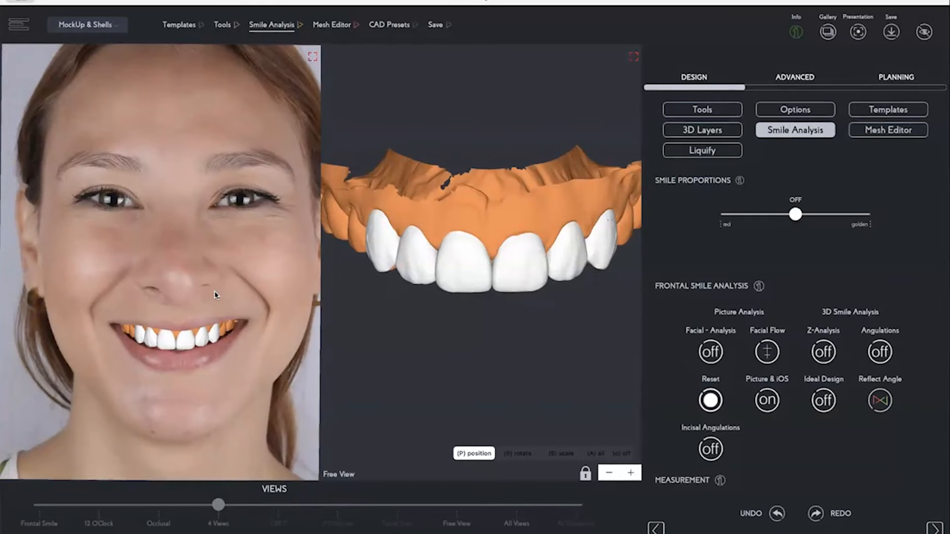
left_click(756, 216)
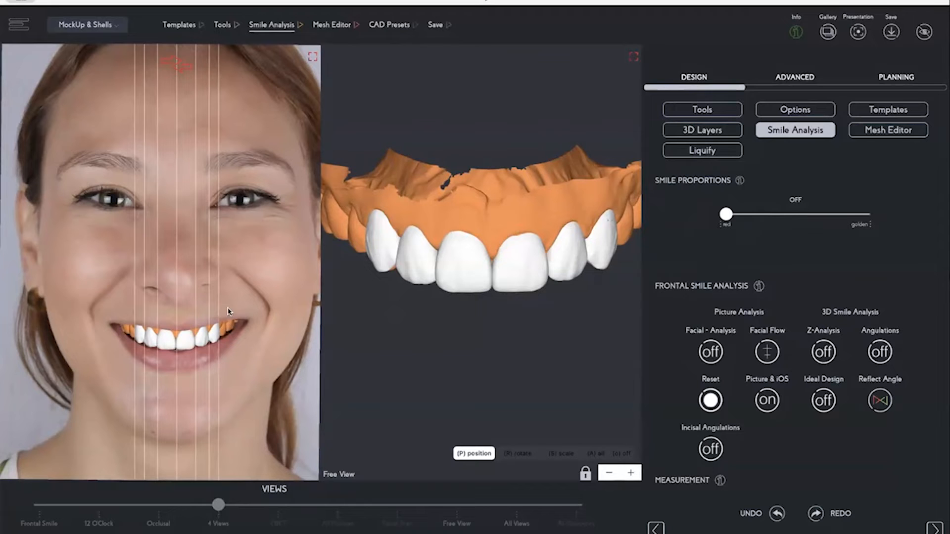
scroll(211, 254, "up", 5)
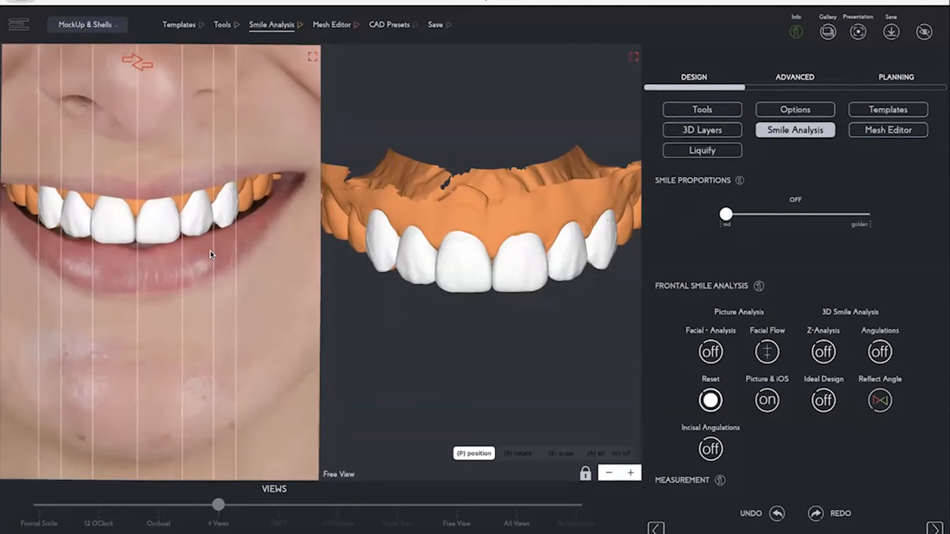
left_click_drag(134, 63, 132, 63)
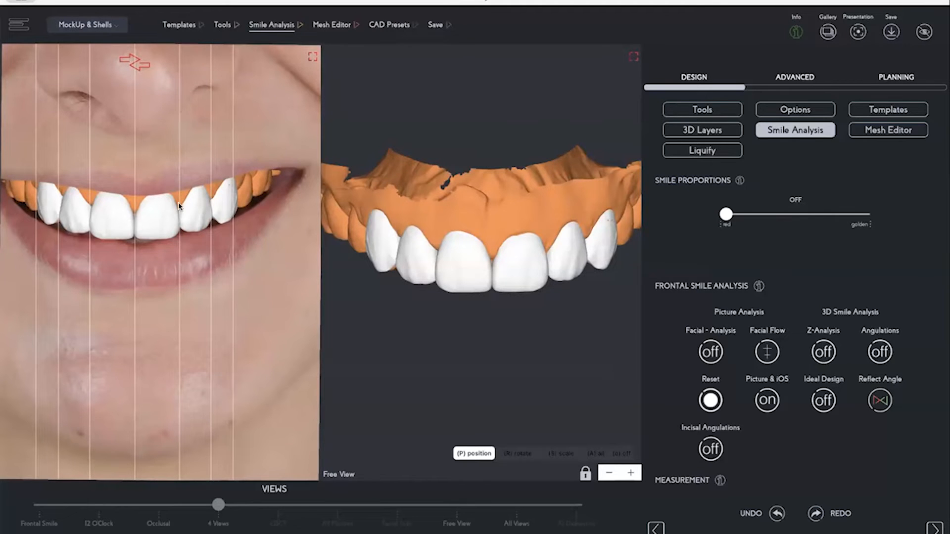
scroll(179, 221, "down", 3)
scroll(177, 221, "down", 5)
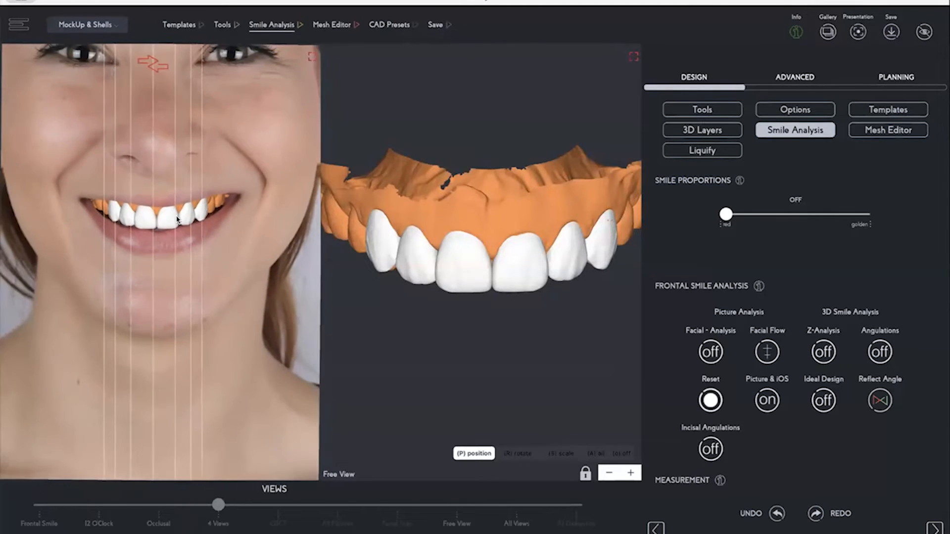
left_click_drag(174, 63, 179, 63)
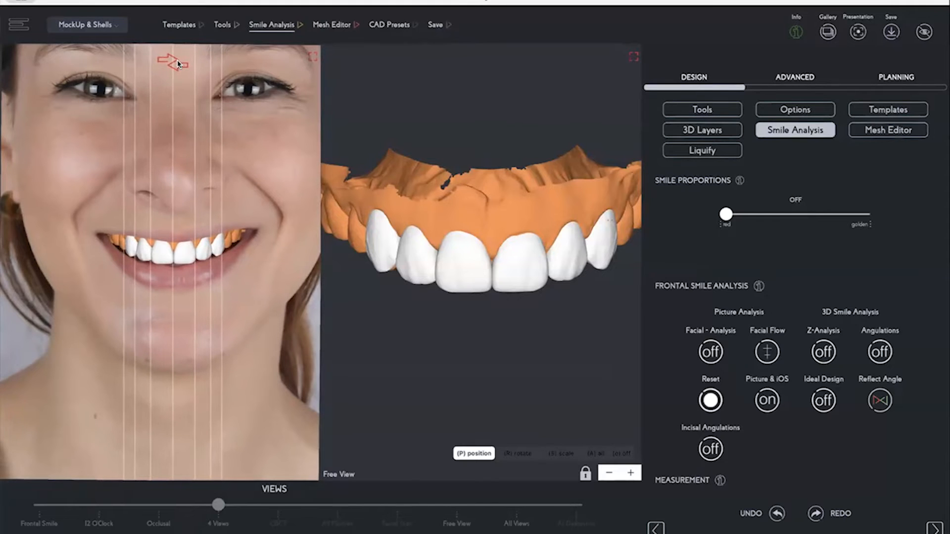
Step: Refine the RED proportion grid's position on the close-up smile so its centre line runs exactly between the central incisors
scroll(190, 287, "up", 6)
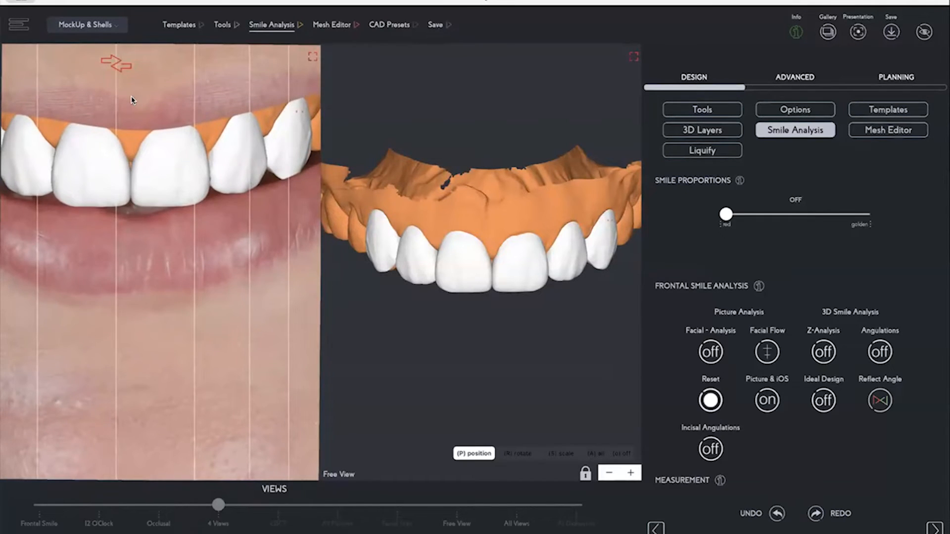
scroll(131, 98, "down", 3)
left_click_drag(115, 64, 132, 64)
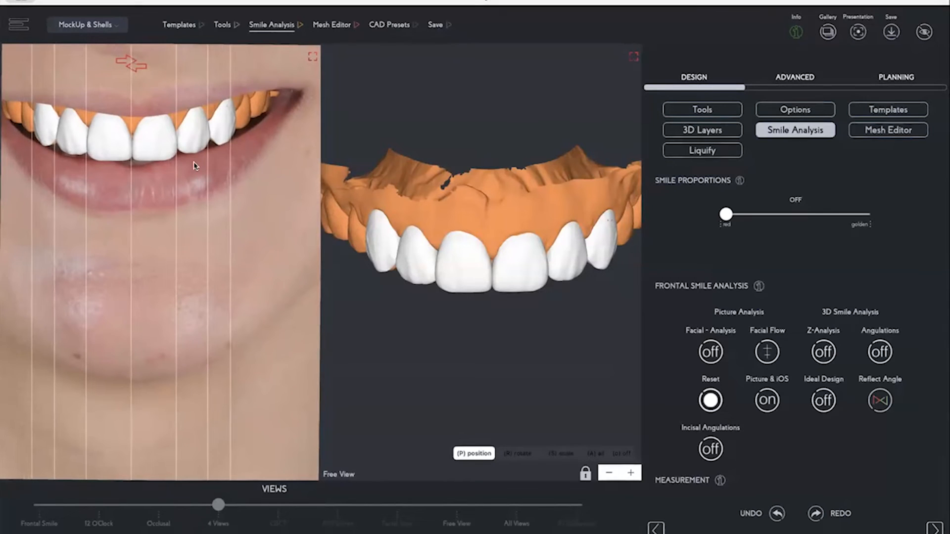
Step: Check the central incisor on the patient's left against the RED grid lines by selecting it, and leave it deselected
left_click(155, 141)
left_click_drag(153, 116, 151, 116)
left_click(142, 145)
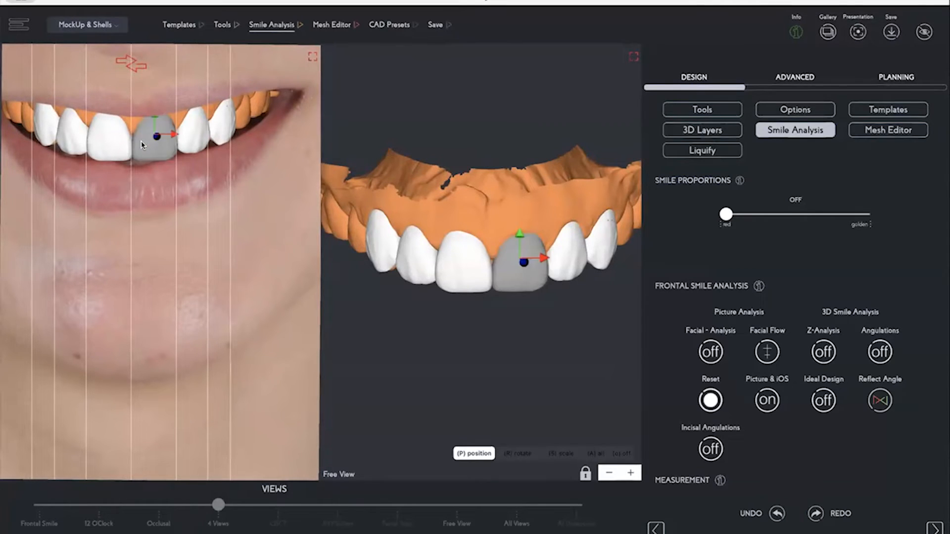
left_click(149, 154)
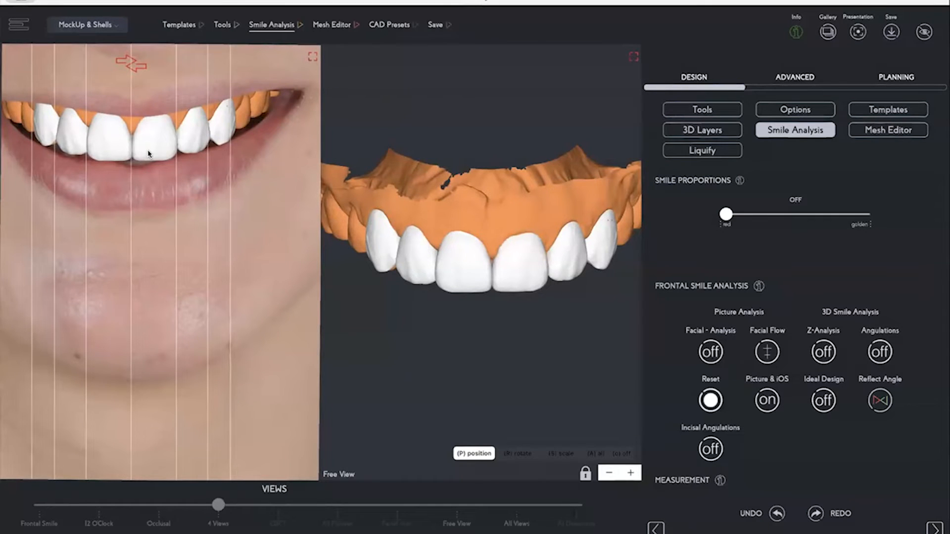
left_click(162, 141)
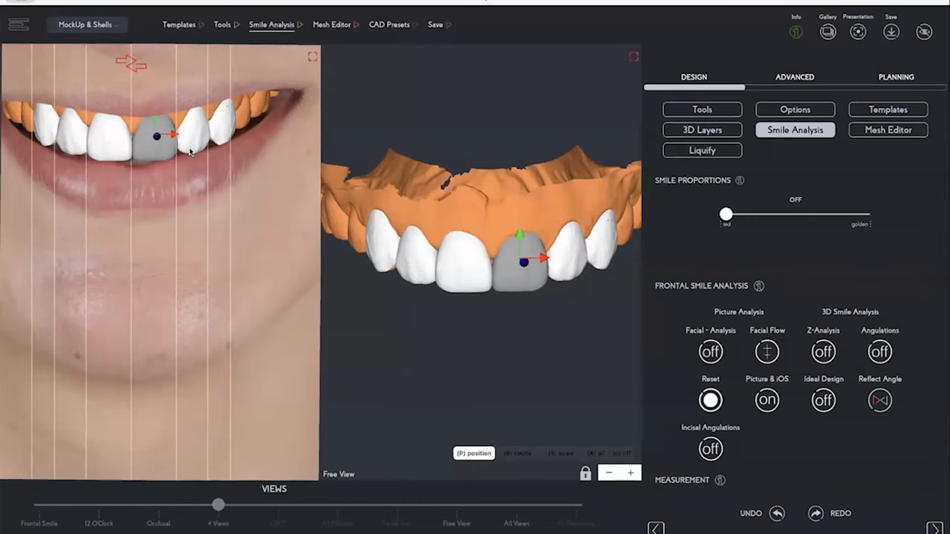
left_click(519, 278)
Step: Compare the teeth with the golden proportion grid centred on the dental midline, and turn the smile proportions off
left_click(795, 214)
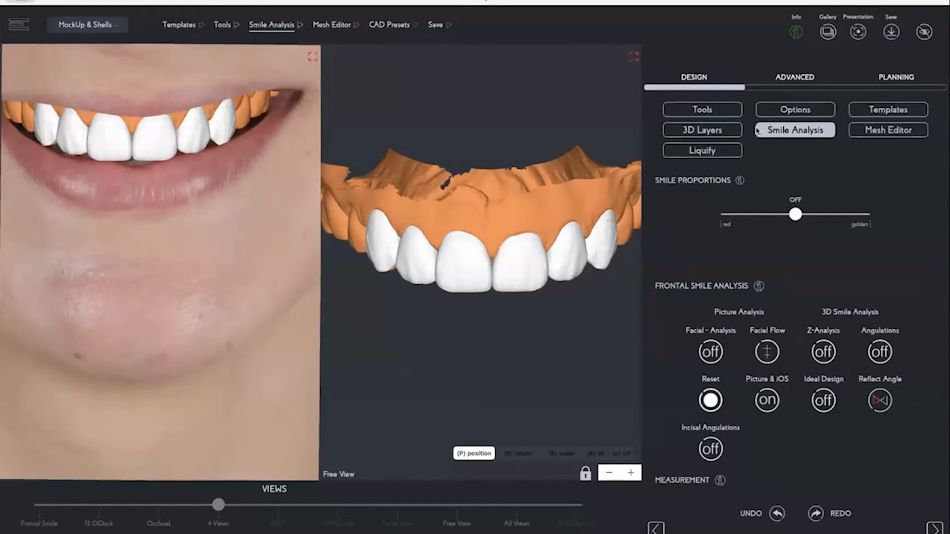
left_click_drag(795, 214, 890, 225)
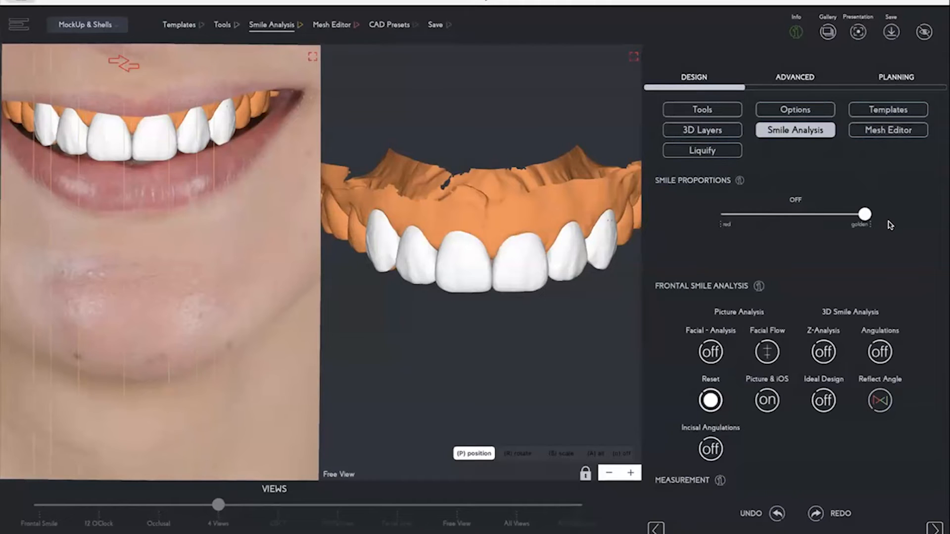
left_click_drag(131, 65, 140, 65)
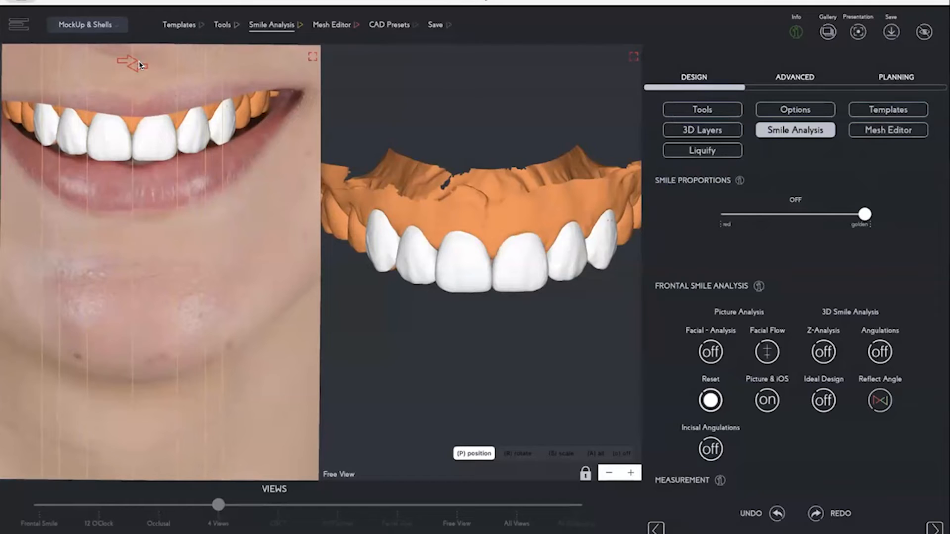
left_click(796, 213)
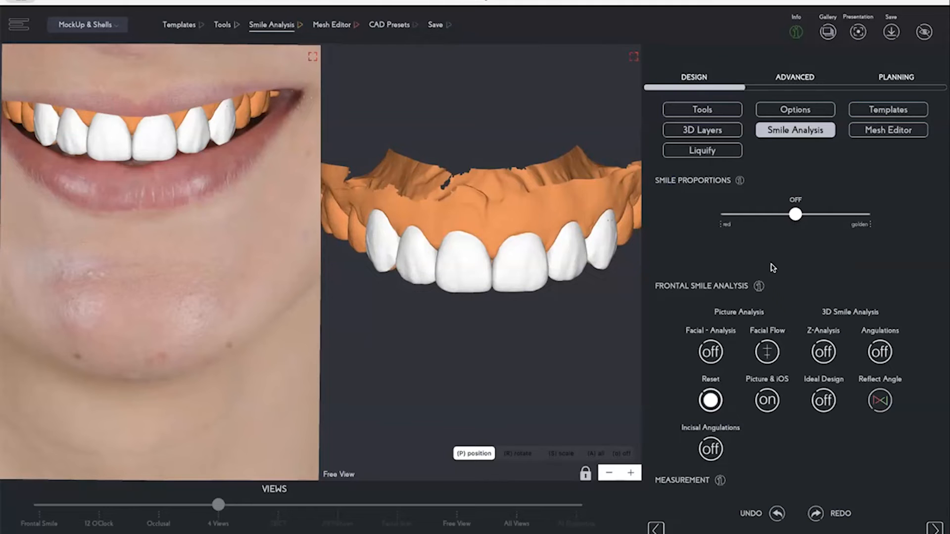
Step: Review the smile on the whole face and turn on Ideal Design to show the angulation axes of the front teeth
scroll(194, 262, "down", 3)
scroll(194, 262, "up", 3)
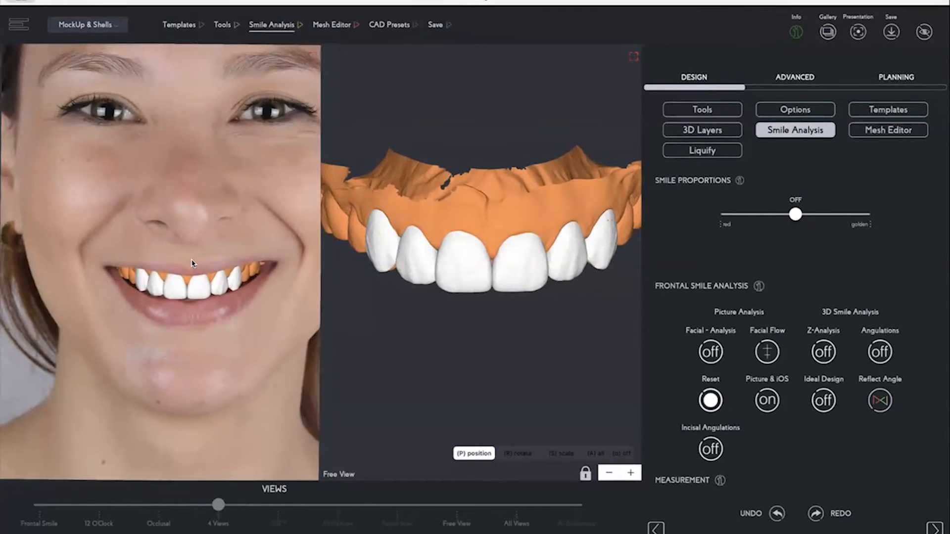
scroll(194, 263, "up", 2)
scroll(192, 260, "down", 2)
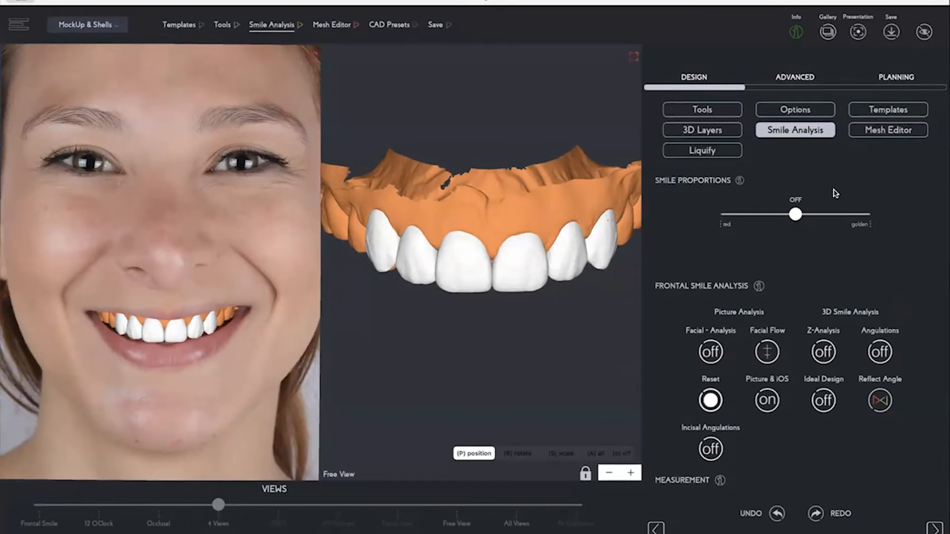
left_click(823, 399)
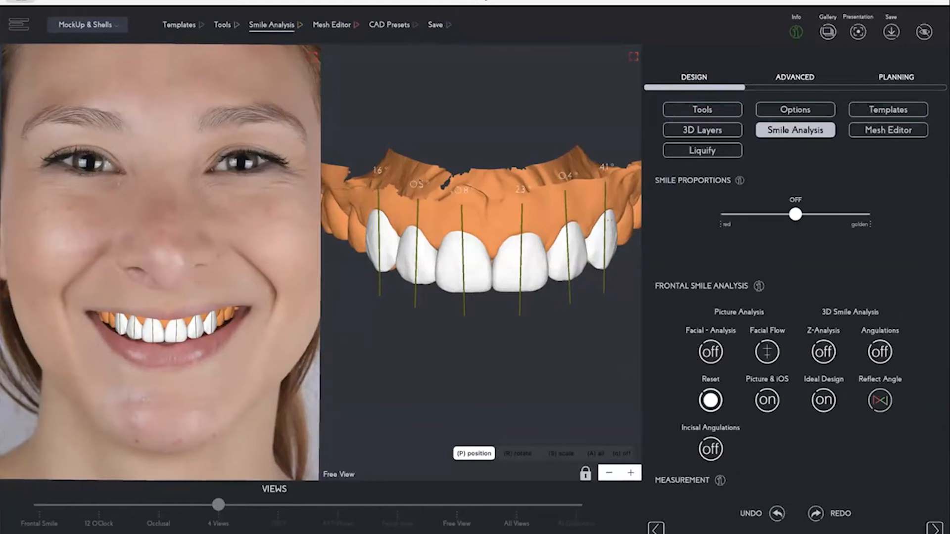
Step: Reflect the opposite teeth's angles onto the lateral incisor and canine on the patient's left, and deselect them
left_click(576, 253)
left_click(879, 400)
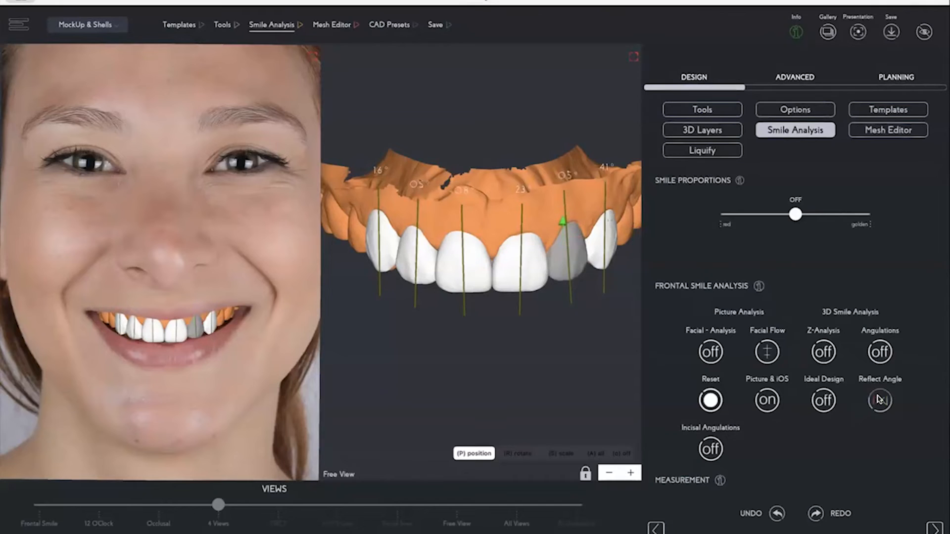
left_click(601, 252)
left_click(874, 401)
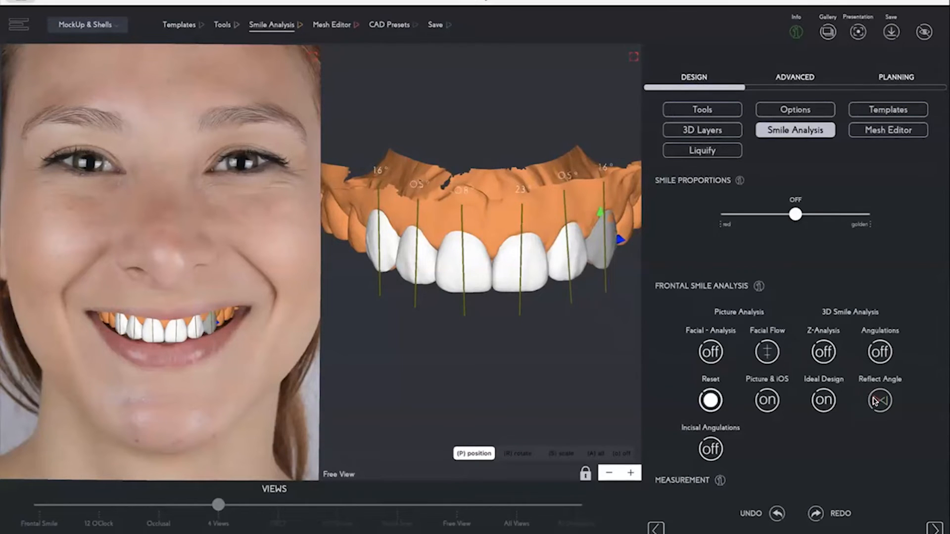
left_click(594, 330)
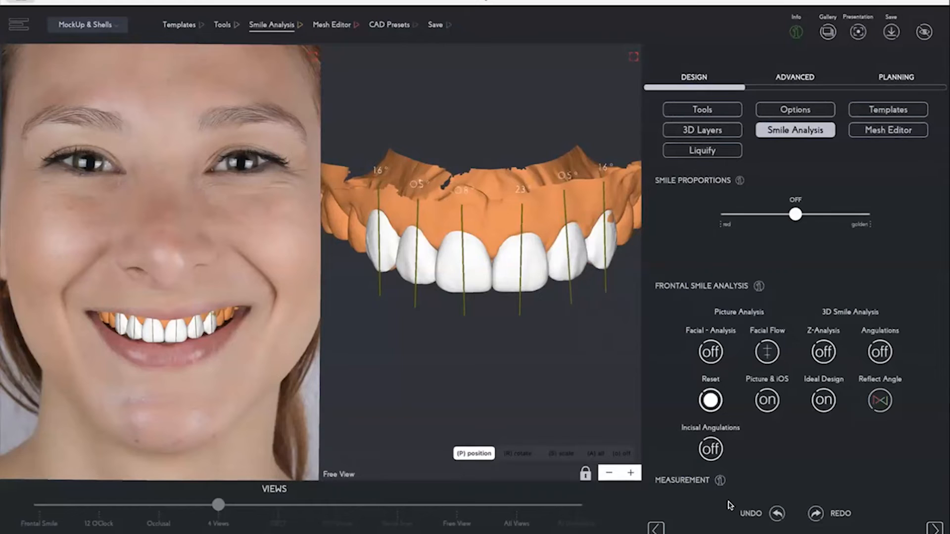
Step: Reflect the left canine's angle onto the canine on the patient's right, deselect it, and turn off Ideal Design
left_click(388, 247)
left_click(881, 398)
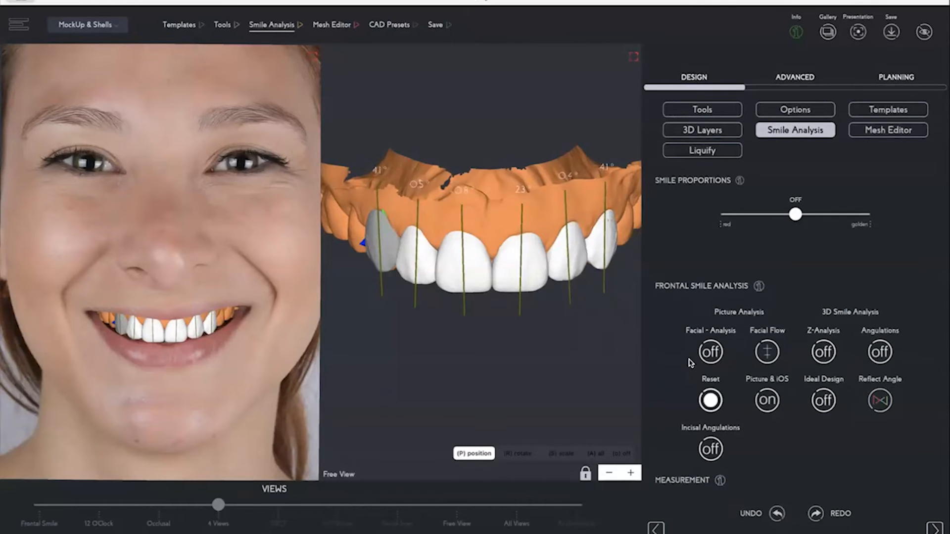
left_click(608, 352)
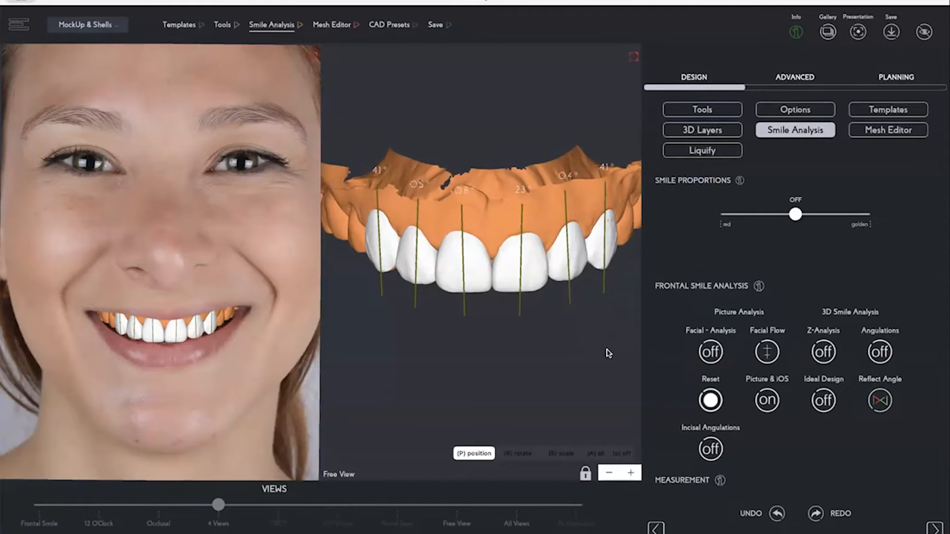
left_click(816, 401)
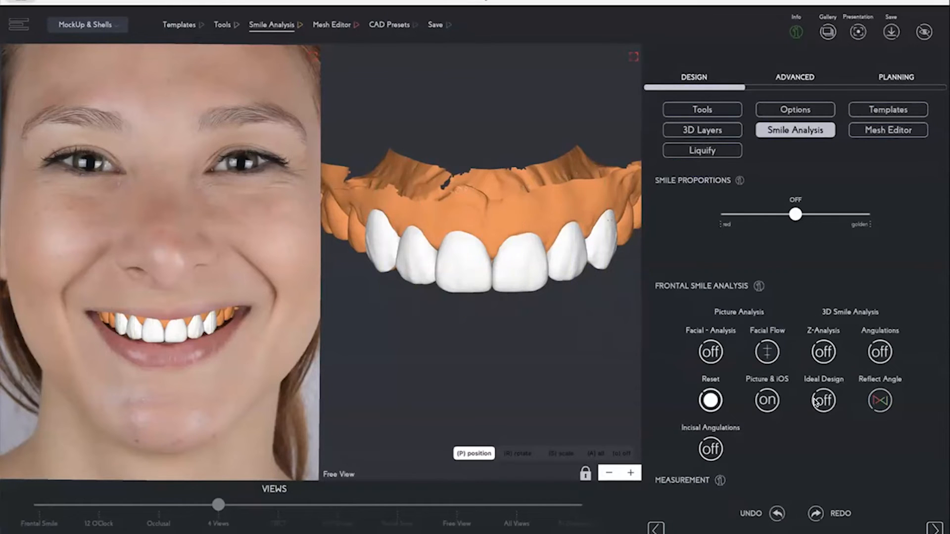
Step: Examine the tooth design on the face photo in close-up and at full-smile distance
scroll(273, 323, "up", 3)
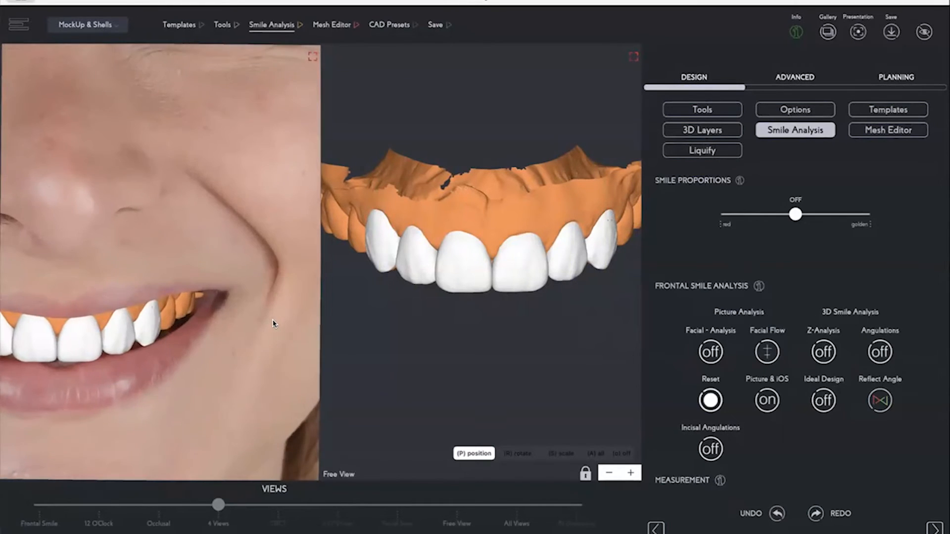
scroll(274, 323, "down", 3)
scroll(273, 322, "up", 1)
scroll(275, 323, "up", 2)
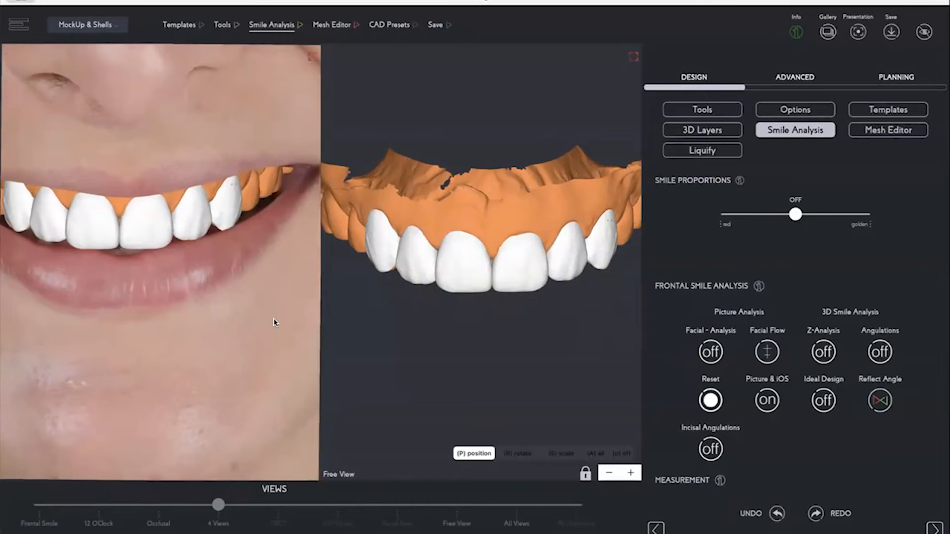
scroll(275, 322, "down", 1)
scroll(275, 323, "up", 1)
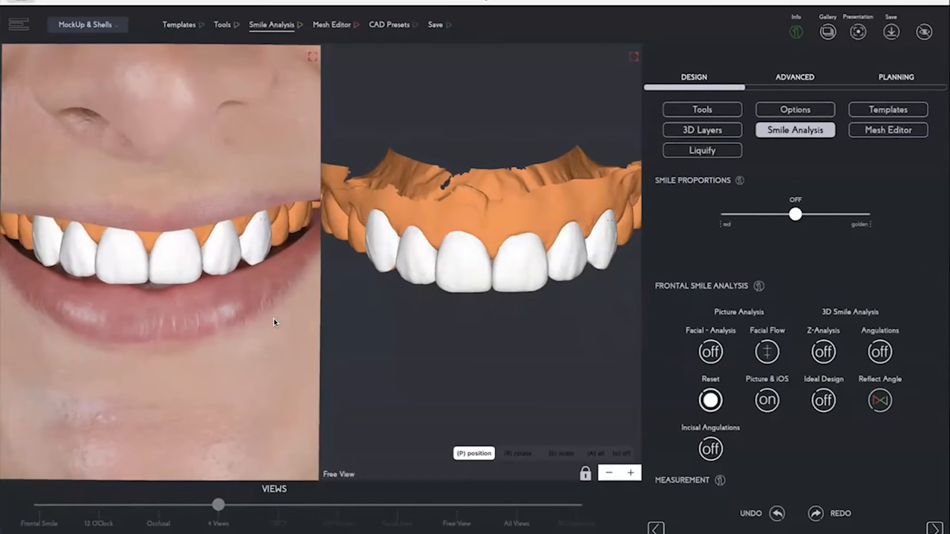
scroll(275, 323, "down", 1)
scroll(275, 323, "down", 1)
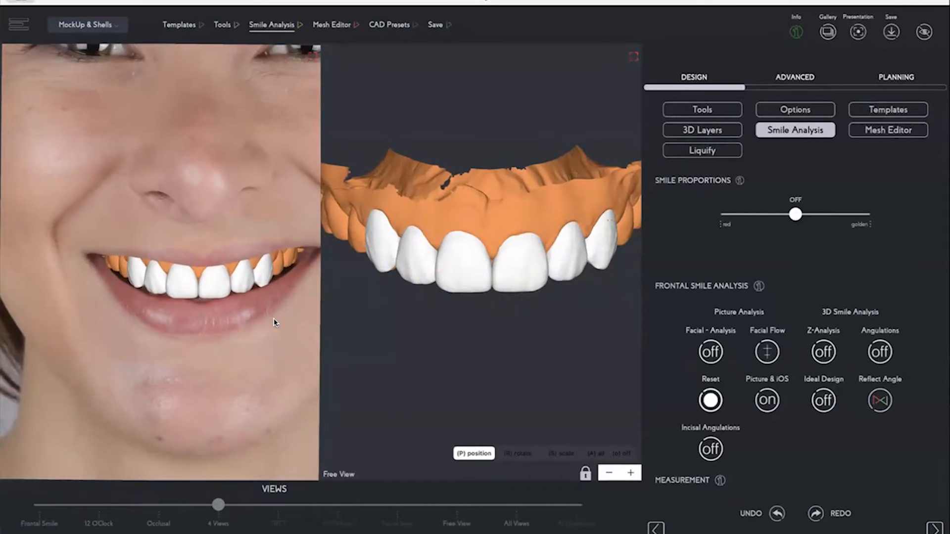
scroll(275, 323, "right", 1)
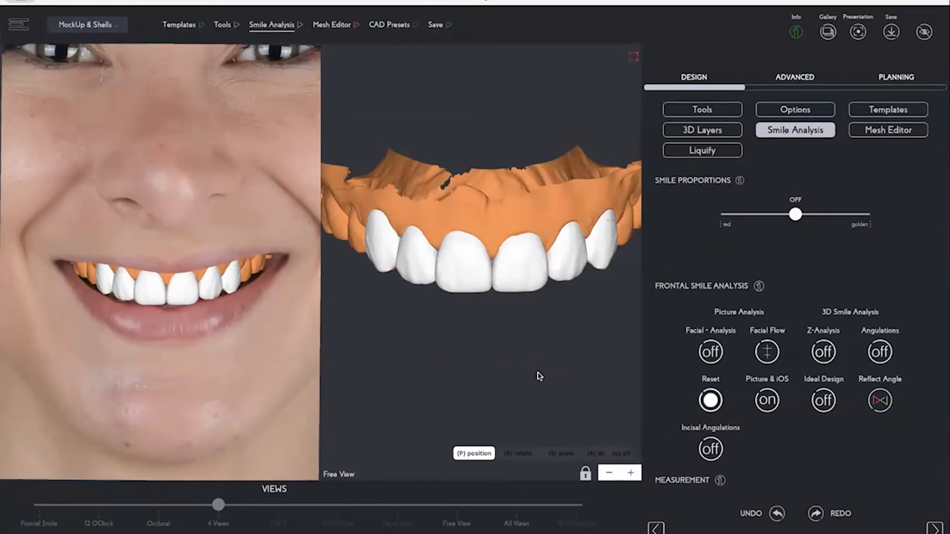
Step: Run Z-Analysis by marking the zenith points of the six upper front teeth from the left canine to the right canine
scroll(849, 381, "down", 3)
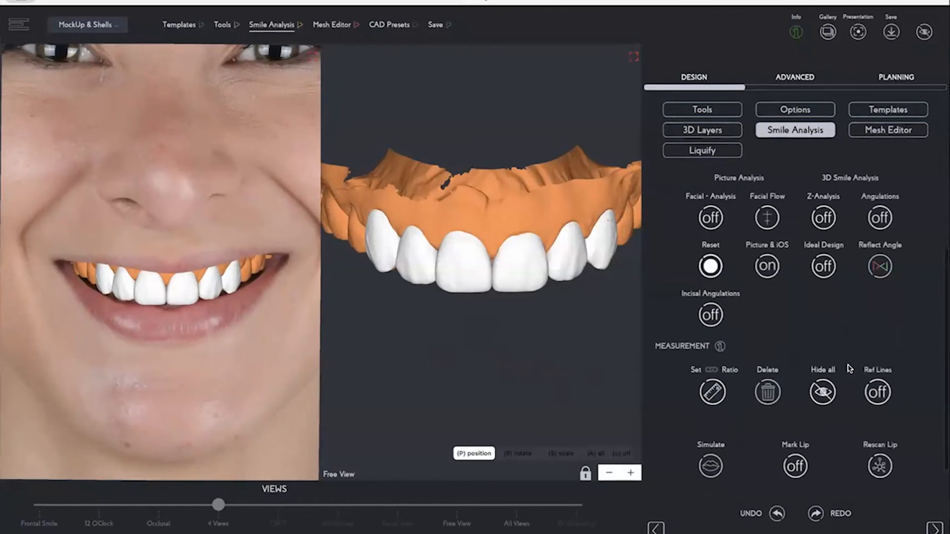
left_click(823, 218)
scroll(355, 389, "up", 10)
left_click(259, 328)
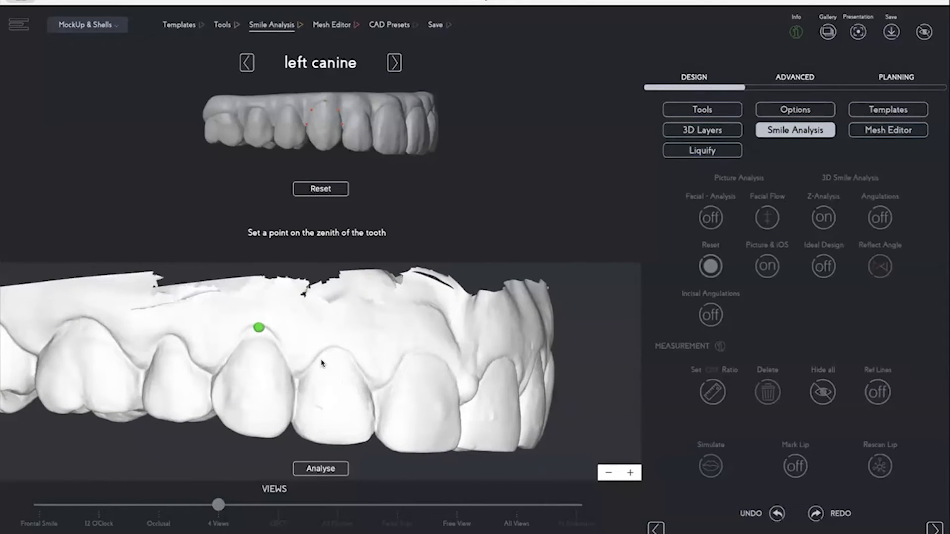
left_click(261, 348)
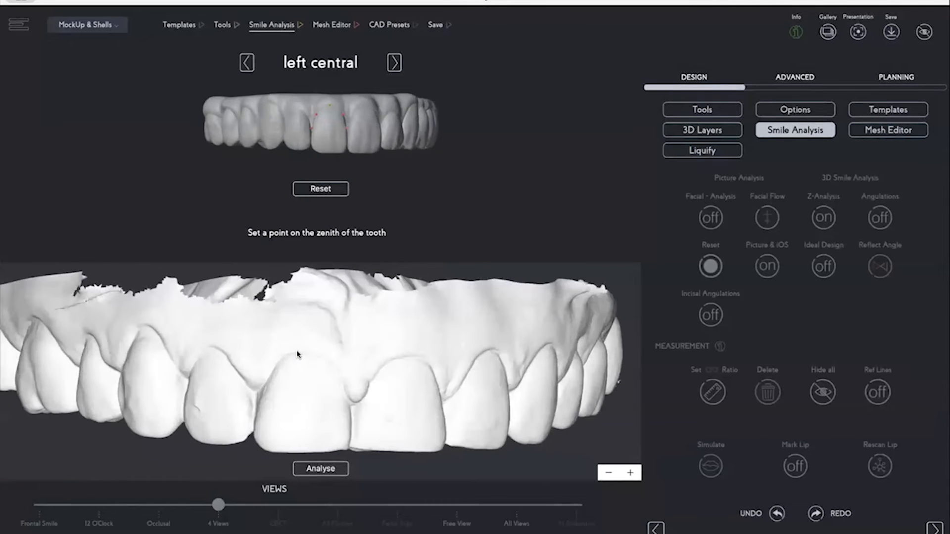
left_click(299, 351)
left_click(333, 357)
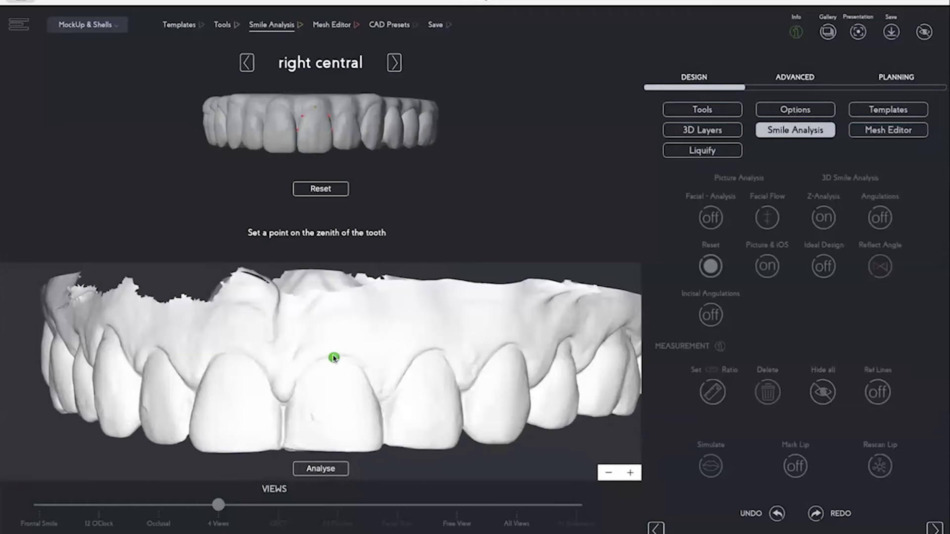
left_click(379, 351)
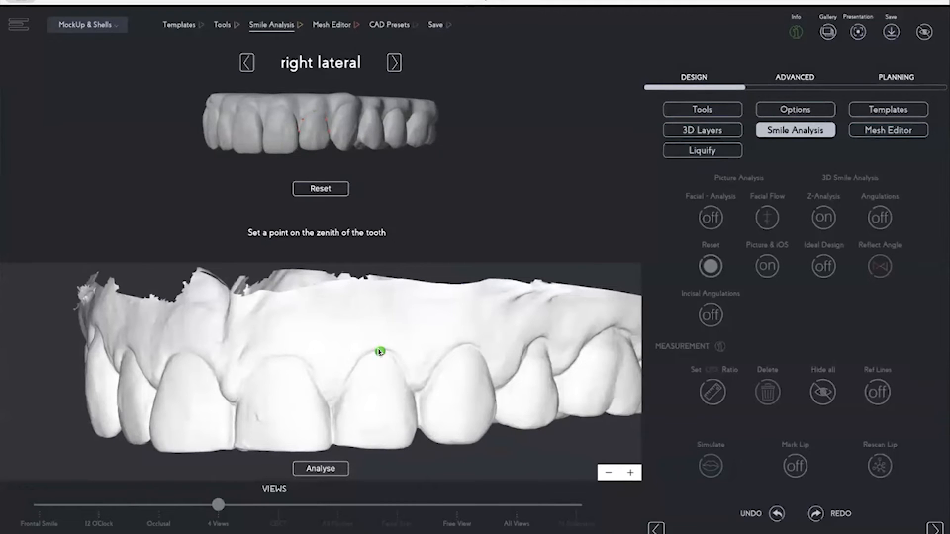
left_click(390, 345)
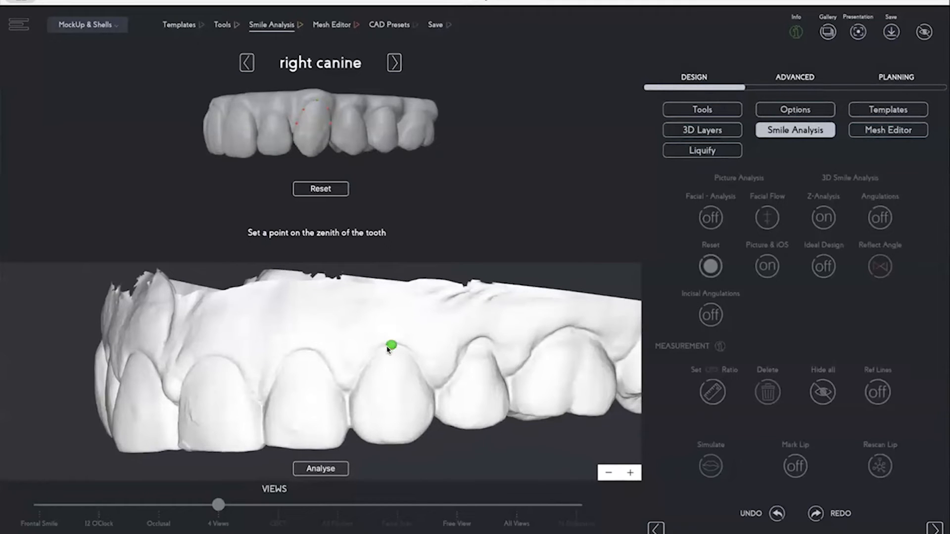
left_click(317, 467)
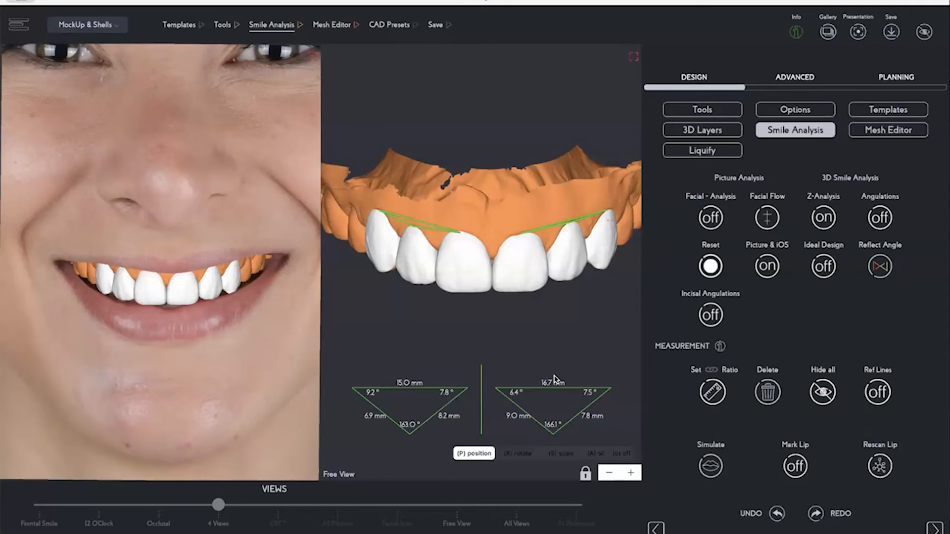
Step: Show the Ratio boxes on both central incisors and adjust their corners to match the tooth outlines
left_click(713, 370)
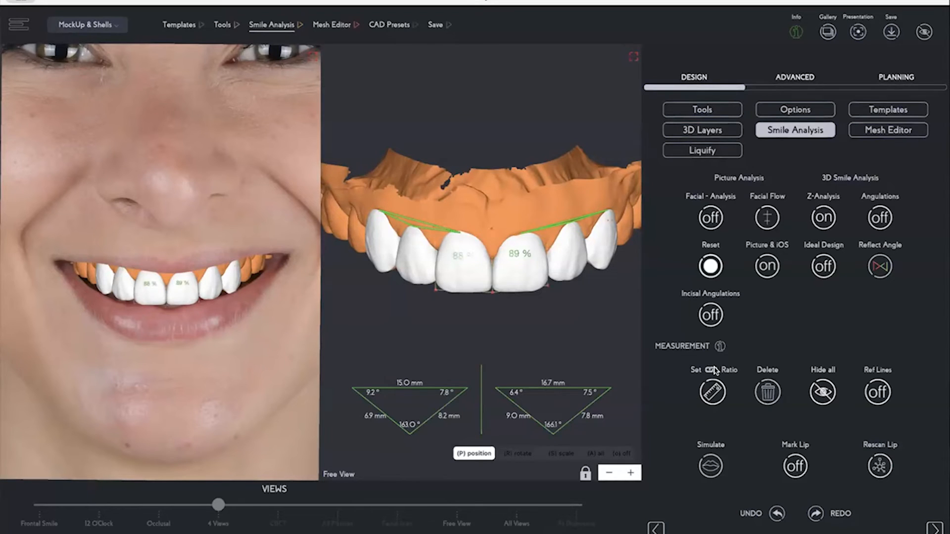
left_click(585, 475)
scroll(574, 357, "up", 1)
scroll(573, 356, "up", 3)
left_click(585, 473)
left_click_drag(399, 313, 397, 317)
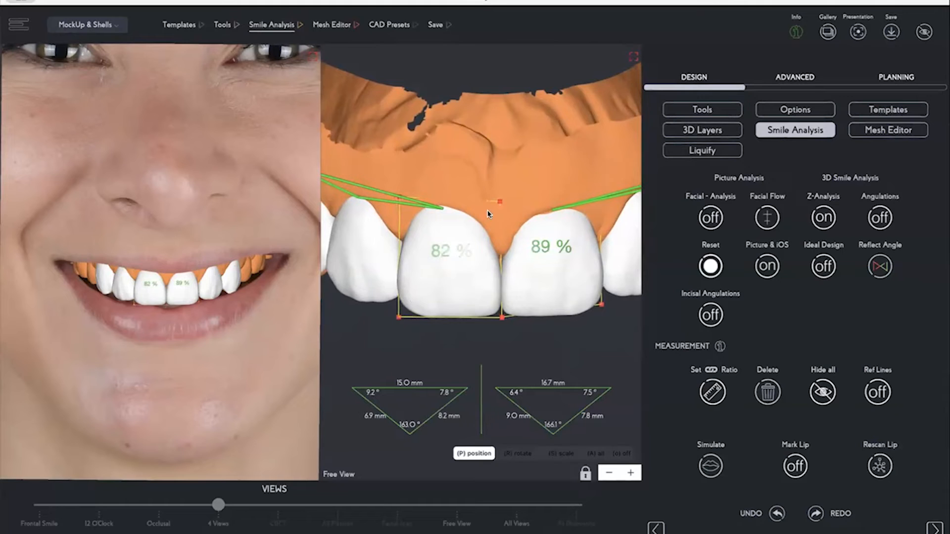
left_click_drag(499, 202, 498, 205)
left_click_drag(601, 305, 602, 315)
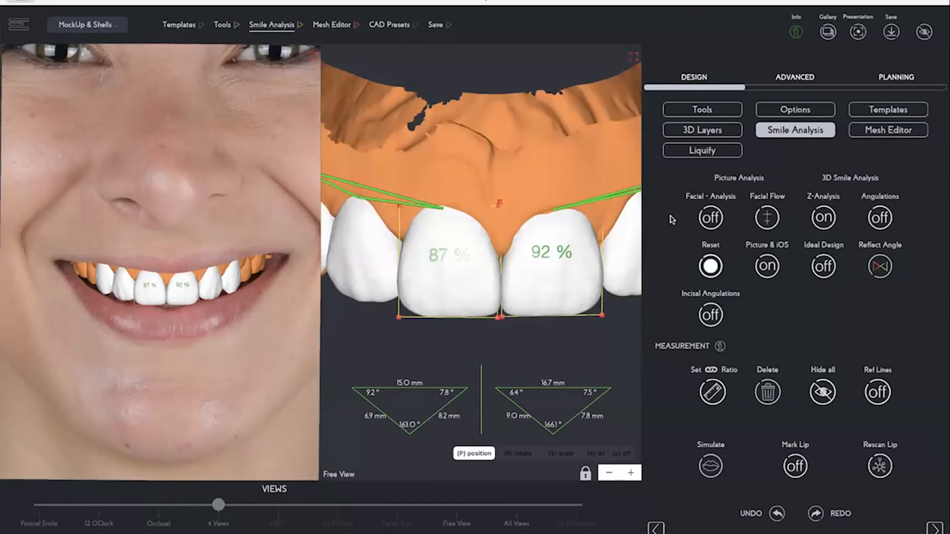
mouse_move(500, 205)
left_mouse_down()
mouse_move(499, 220)
mouse_move(493, 202)
mouse_move(501, 199)
left_mouse_up()
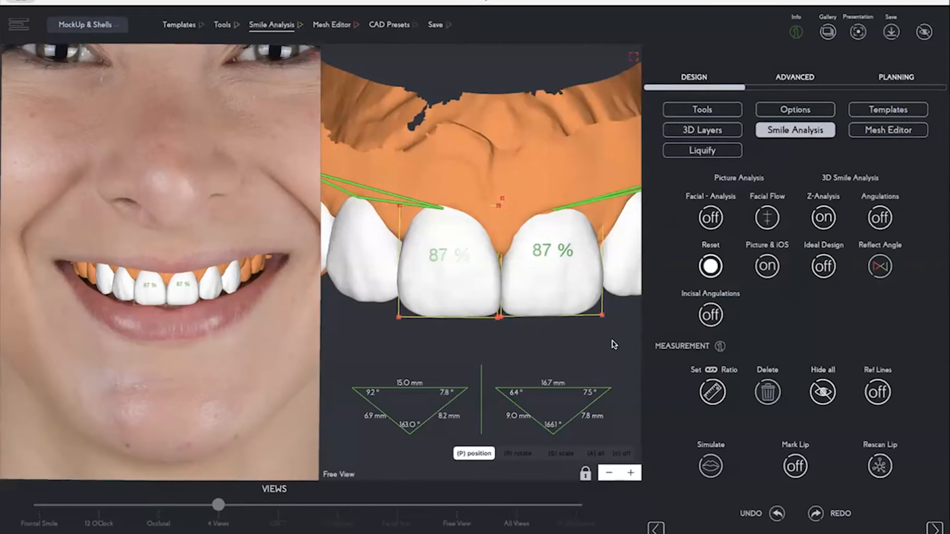
Step: Measure the distance from the existing incisal edge to the design edge on both central incisors and the patient's right lateral incisor
left_click(710, 391)
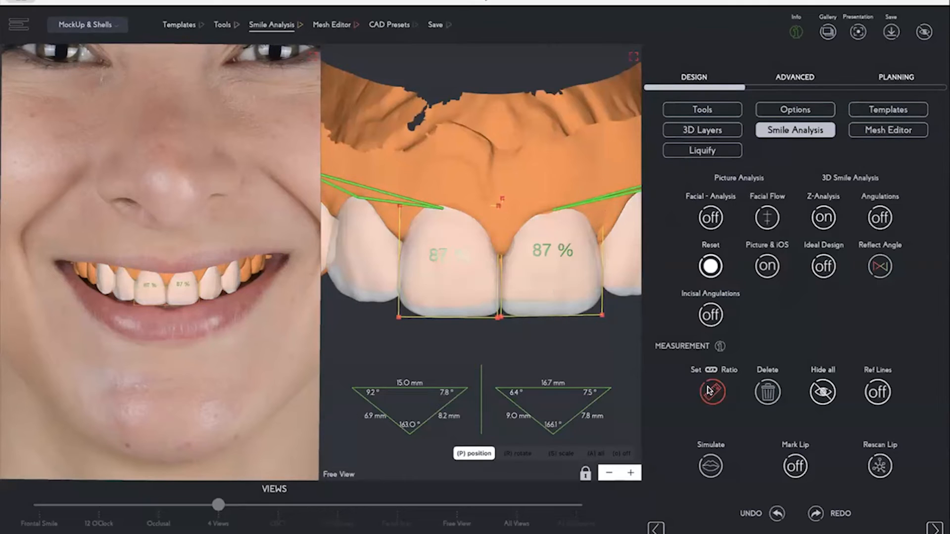
left_click(547, 300)
left_click(548, 315)
left_click(452, 307)
left_click(451, 317)
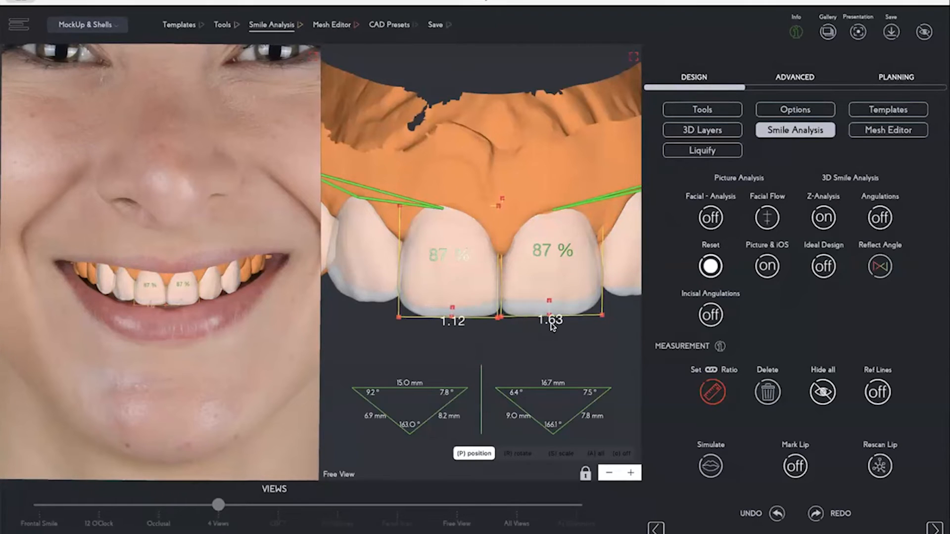
left_click(360, 288)
left_click(359, 300)
left_click(711, 389)
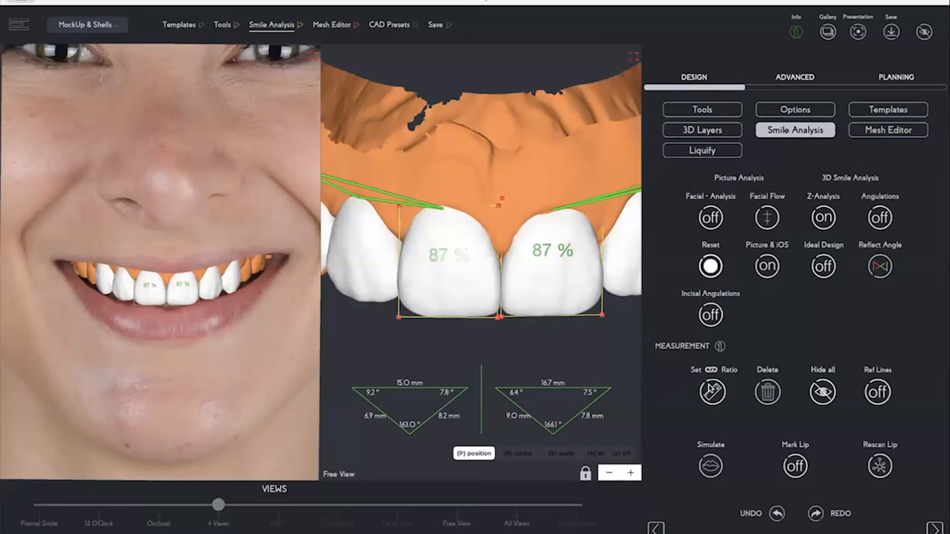
Step: Hide the Ratio boxes on the two central incisors
scroll(767, 413, "down", 2)
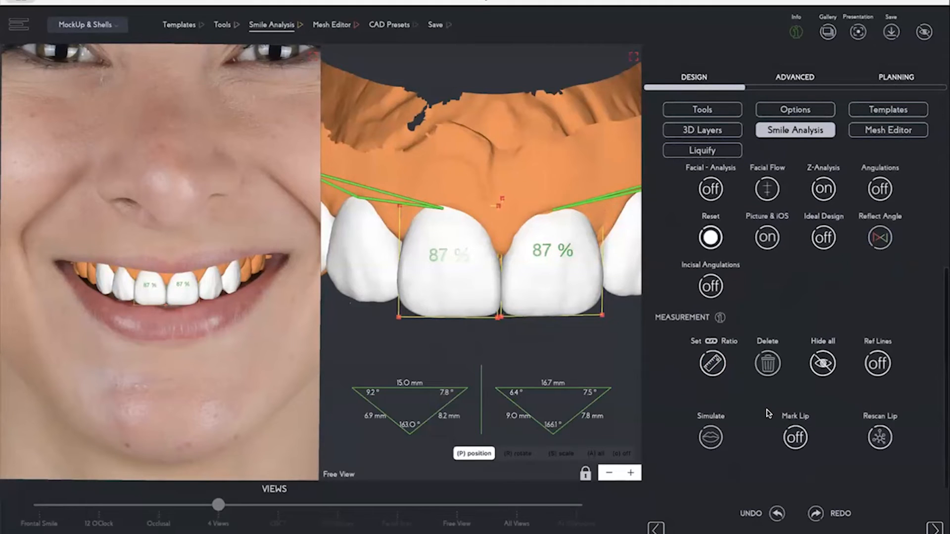
left_click(711, 342)
scroll(831, 311, "up", 4)
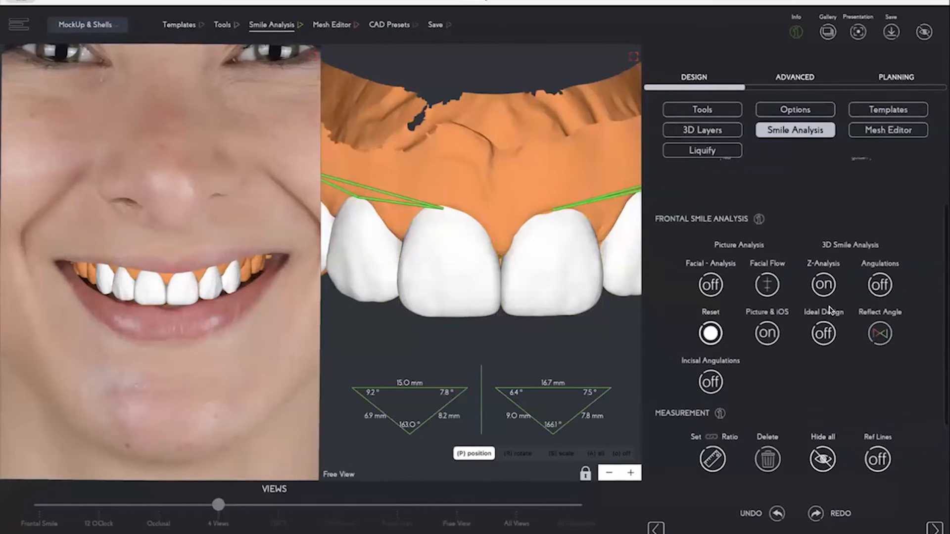
scroll(829, 297, "up", 3)
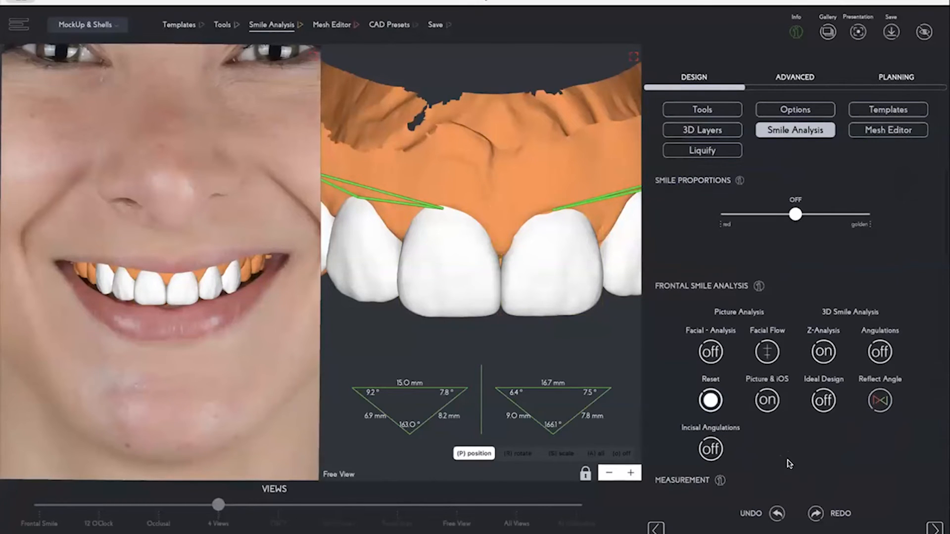
scroll(780, 461, "down", 3)
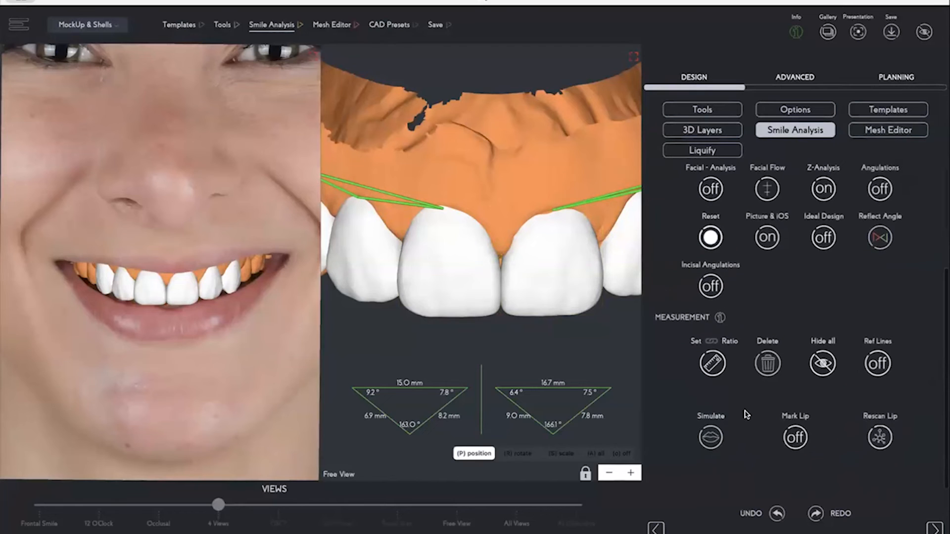
Step: Turn on Ref Lines, enlarge the unlocked 3D view and align the lower line with the central incisors' incisal edges
left_click(877, 362)
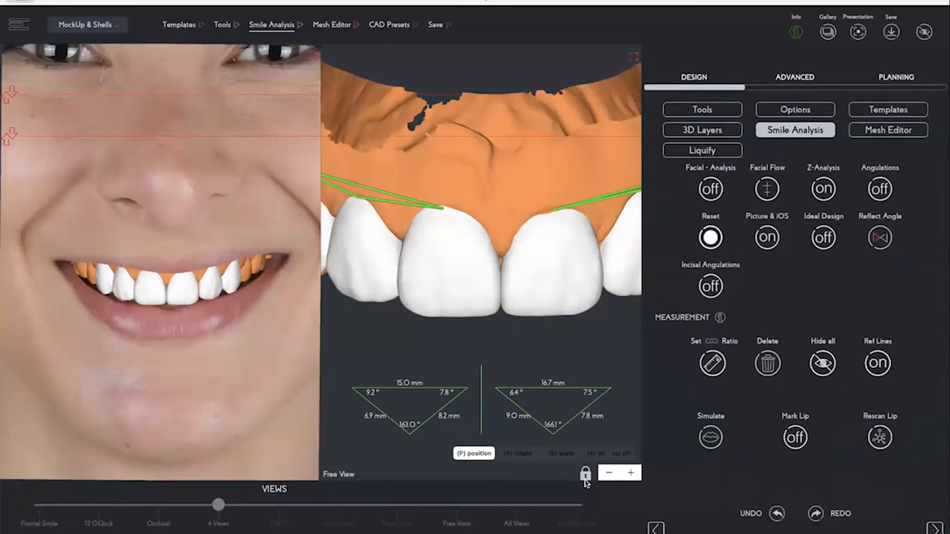
scroll(600, 314, "down", 3)
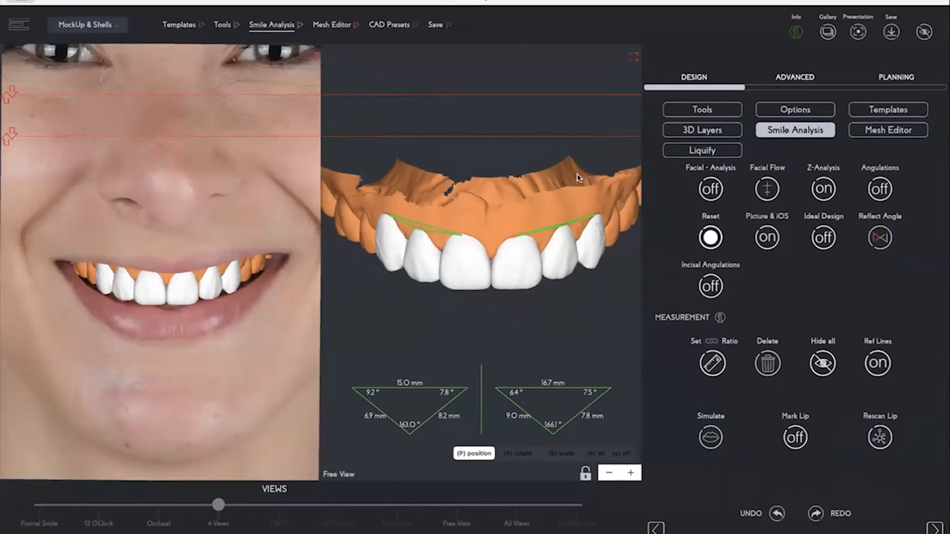
left_click_drag(577, 137, 580, 295)
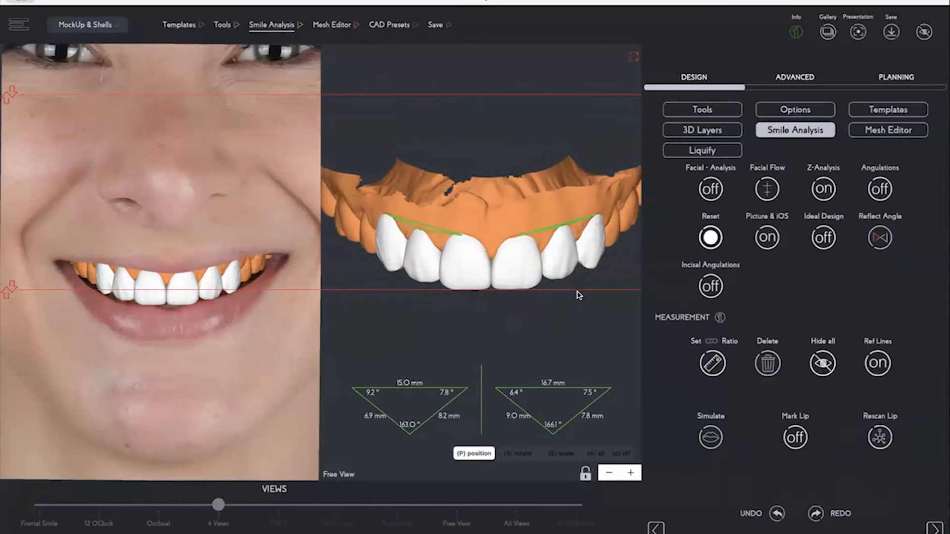
left_click(633, 57)
scroll(444, 245, "up", 5)
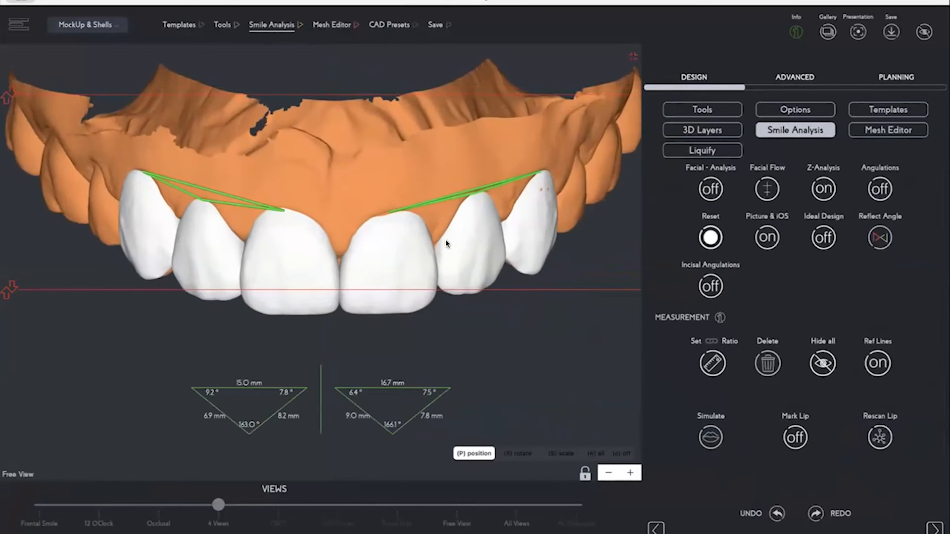
left_click_drag(457, 293, 455, 325)
left_click(414, 224)
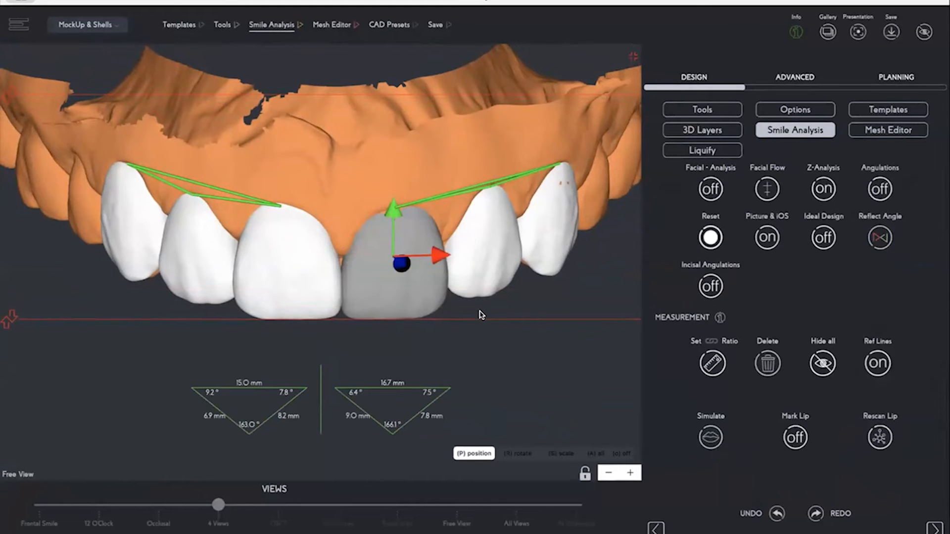
Step: Raise the lower reference line to the canine tips and lower the patient's left canine slightly to match the opposite canine
left_click_drag(480, 321, 486, 277)
left_click(560, 187)
left_click_drag(546, 165, 544, 177)
left_click_drag(577, 216, 581, 222)
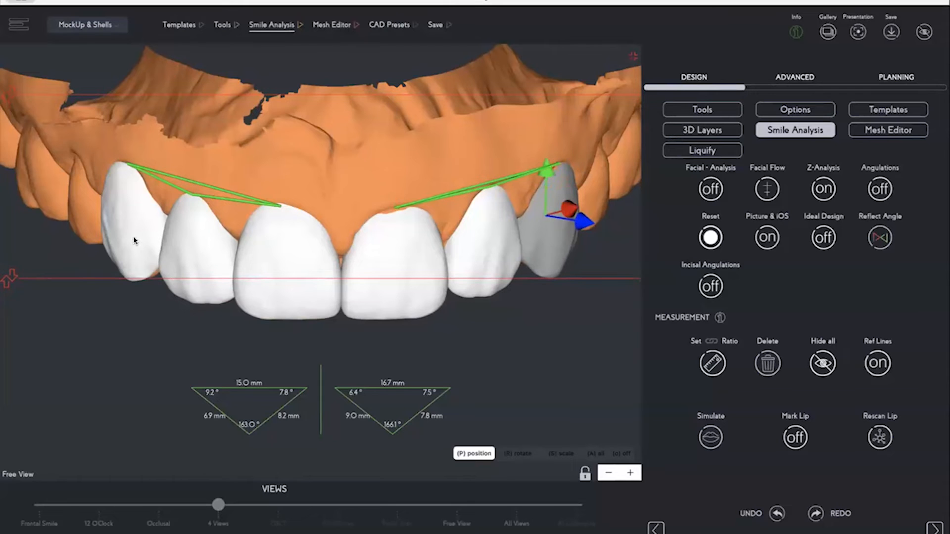
Step: Align the reference line with the lateral incisors' edges and adjust the patient's left lateral incisor vertically against it
left_click(485, 242)
left_click_drag(473, 180, 475, 197)
left_click_drag(493, 279, 490, 304)
left_click(484, 210)
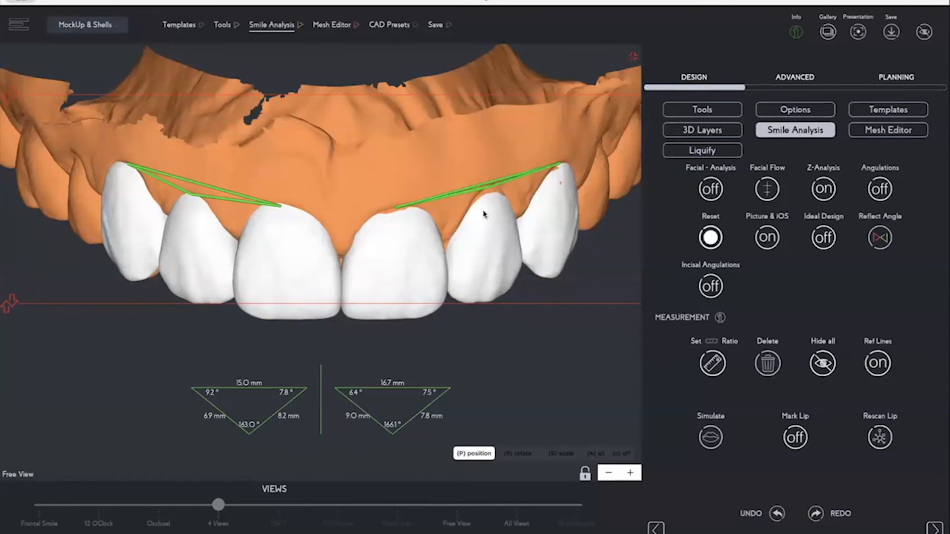
left_click(487, 221)
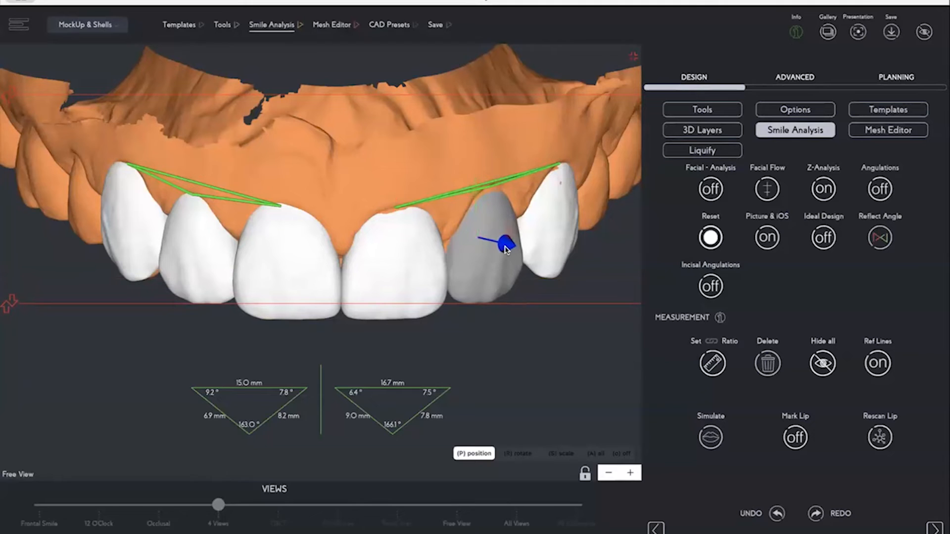
key("s")
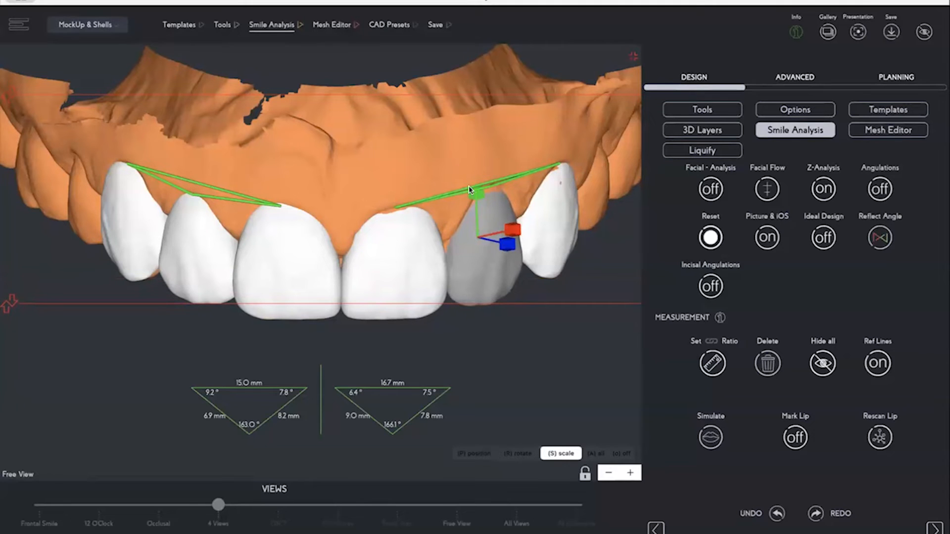
key("p")
left_click_drag(474, 189, 466, 181)
Step: Nudge the patient's right canine slightly downward and deselect it
left_click(137, 211)
left_click_drag(131, 173, 131, 174)
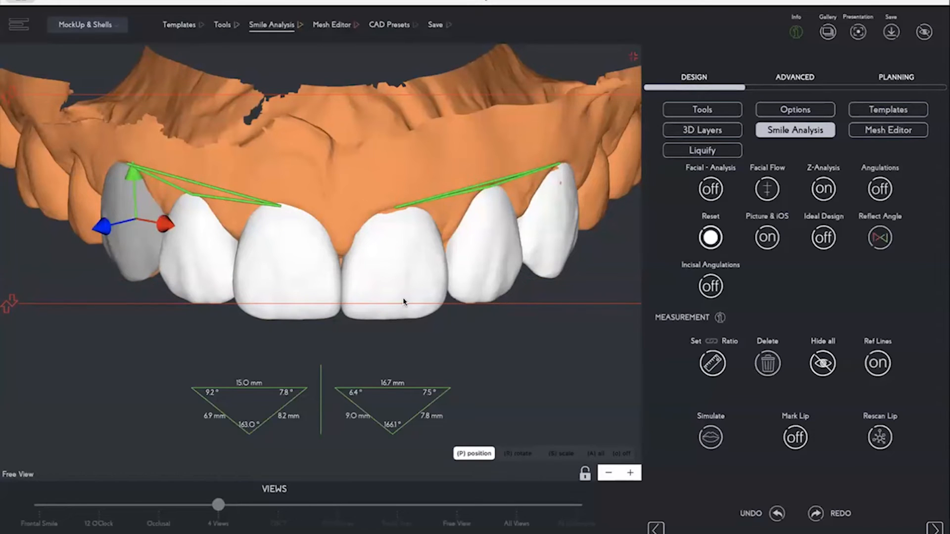
left_click(127, 247)
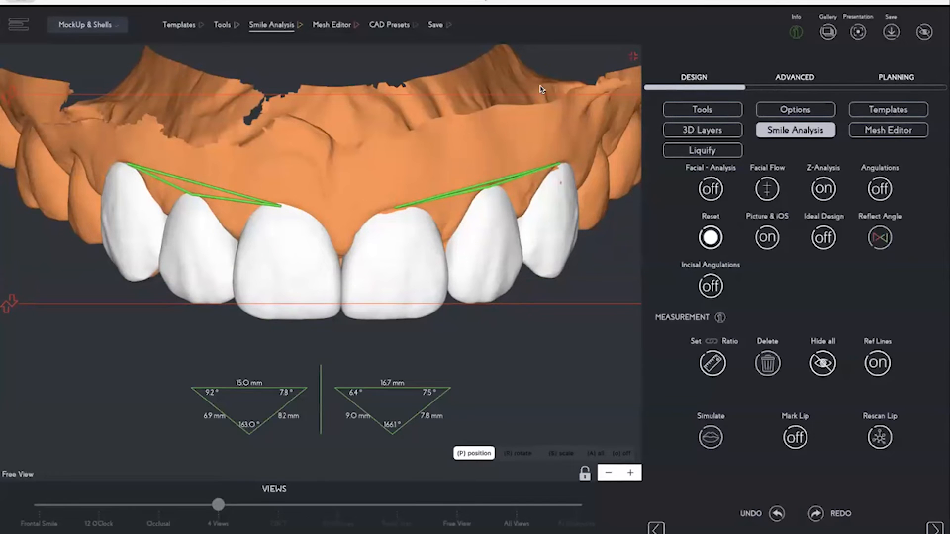
Step: Exit Smile Analysis to the Tools section and examine the tooth design on the face photo at close and full-smile distance
left_click(697, 110)
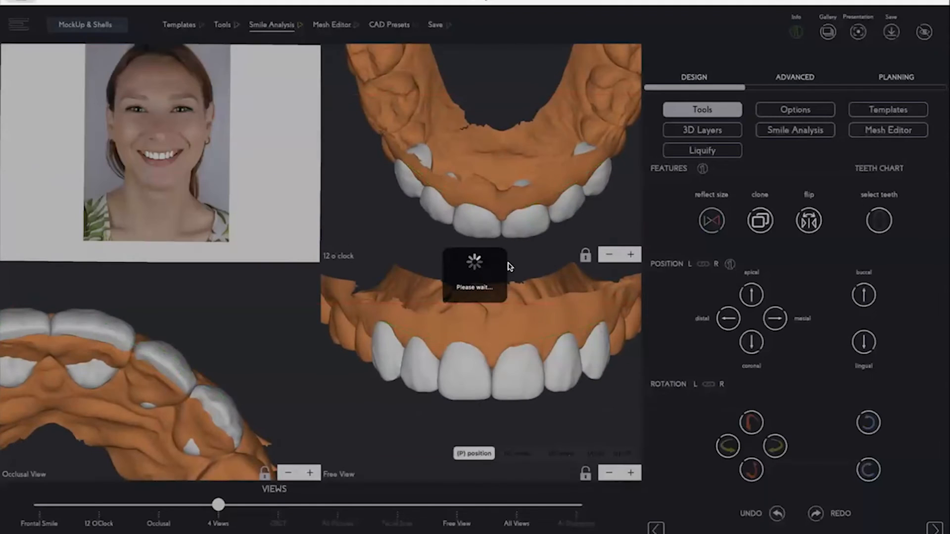
scroll(168, 156, "up", 5)
scroll(168, 155, "down", 2)
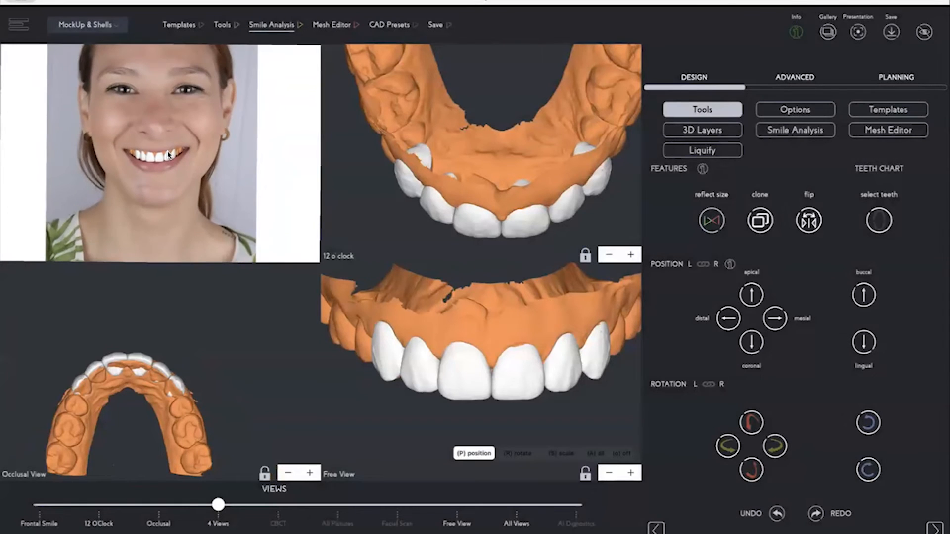
scroll(168, 156, "up", 5)
scroll(168, 155, "up", 5)
scroll(169, 155, "down", 5)
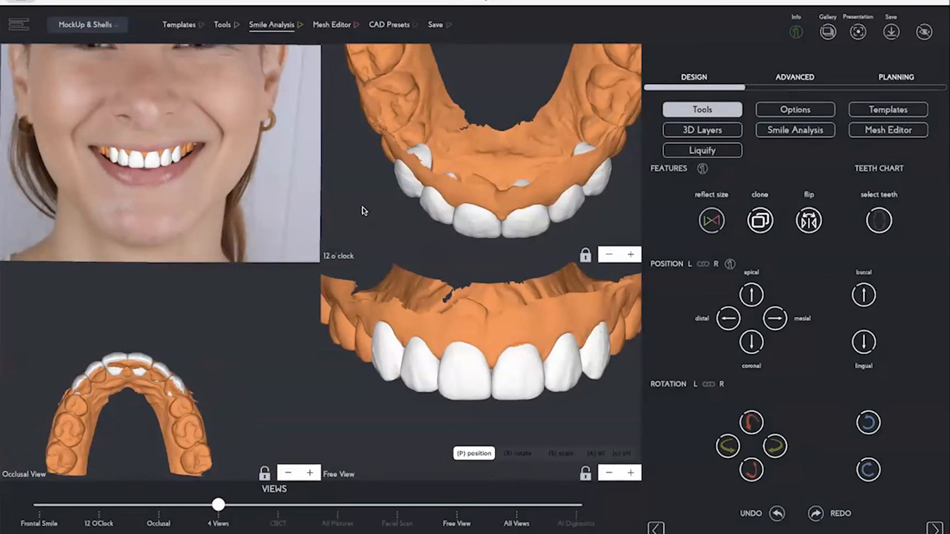
Step: Open the Mesh Editor with the Inflate brush and switch on Rendering for the model
left_click(330, 25)
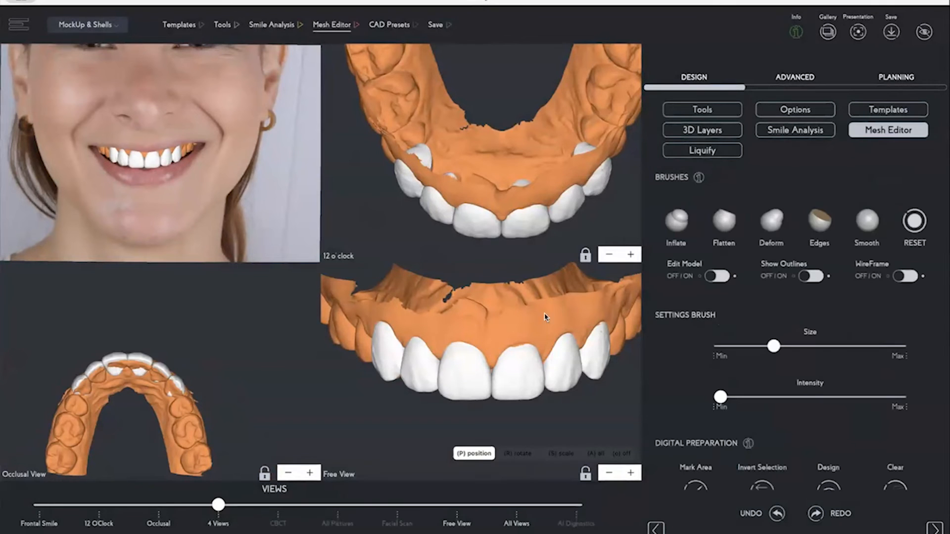
left_click(677, 223)
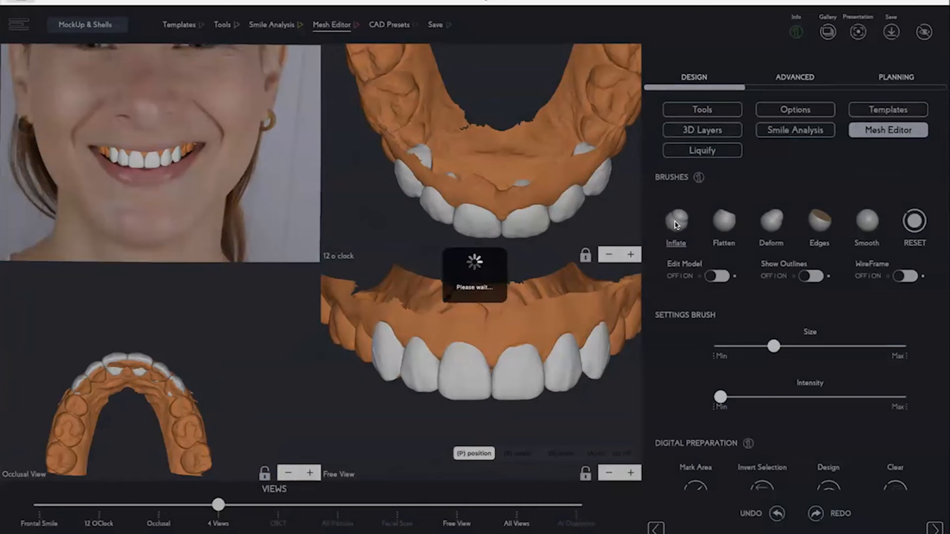
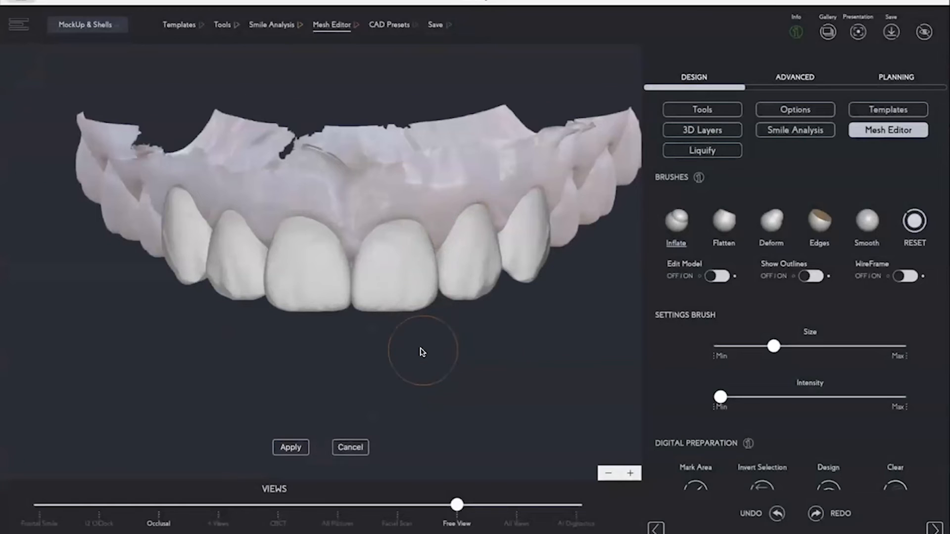
scroll(422, 351, "up", 5)
scroll(733, 369, "down", 5)
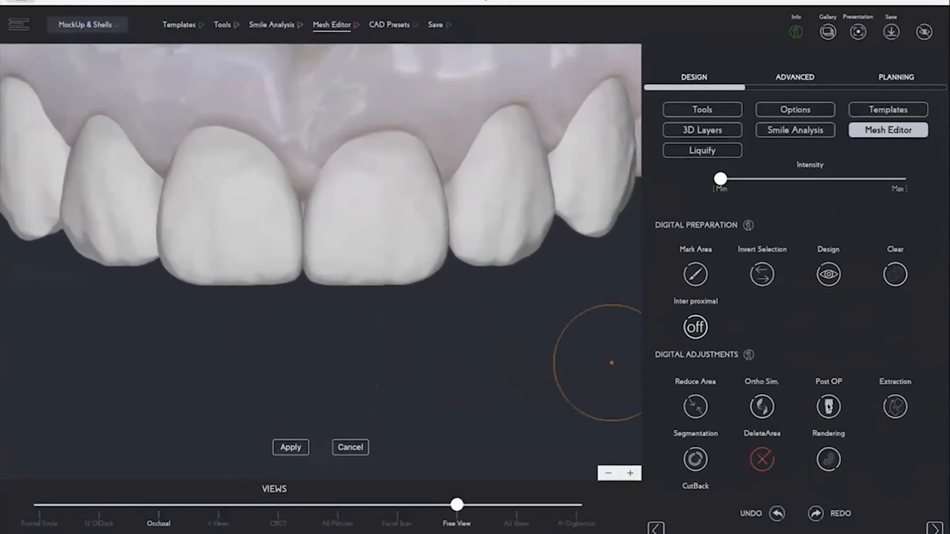
left_click(828, 458)
Step: Using an enlarged Deform brush, adapt the gingival contours of the patient's right canine, lateral incisor and central incisor
mouse_move(455, 364)
left_mouse_down()
mouse_move(374, 373)
mouse_move(517, 324)
mouse_move(490, 350)
left_mouse_up()
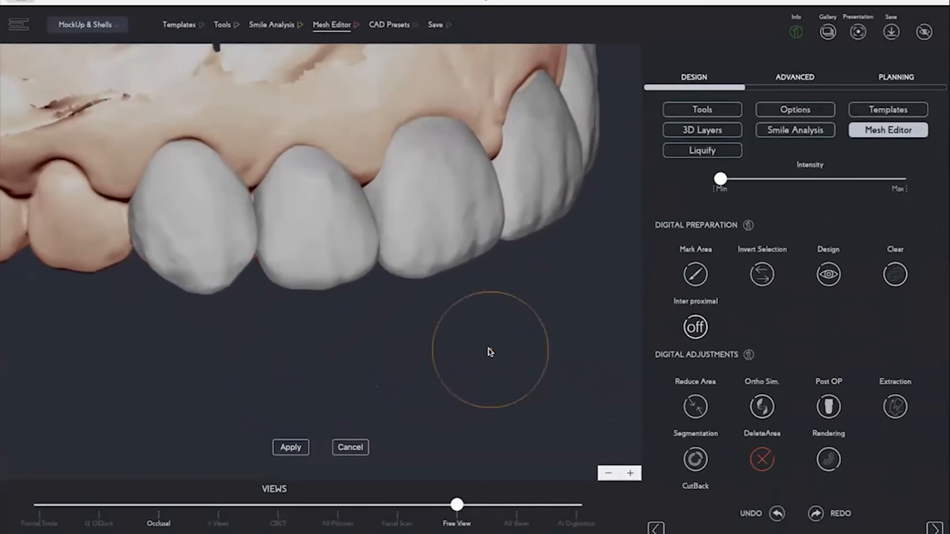
left_click(183, 175)
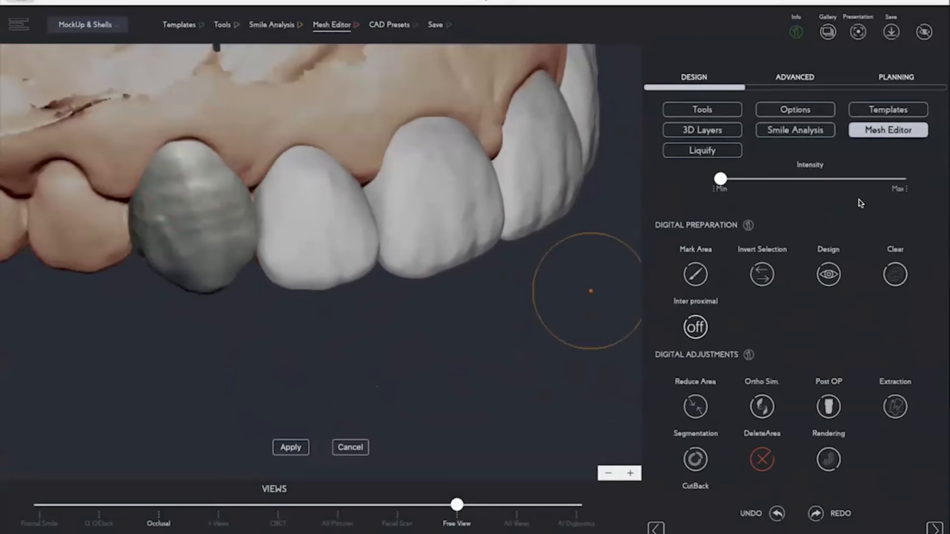
left_click(773, 221)
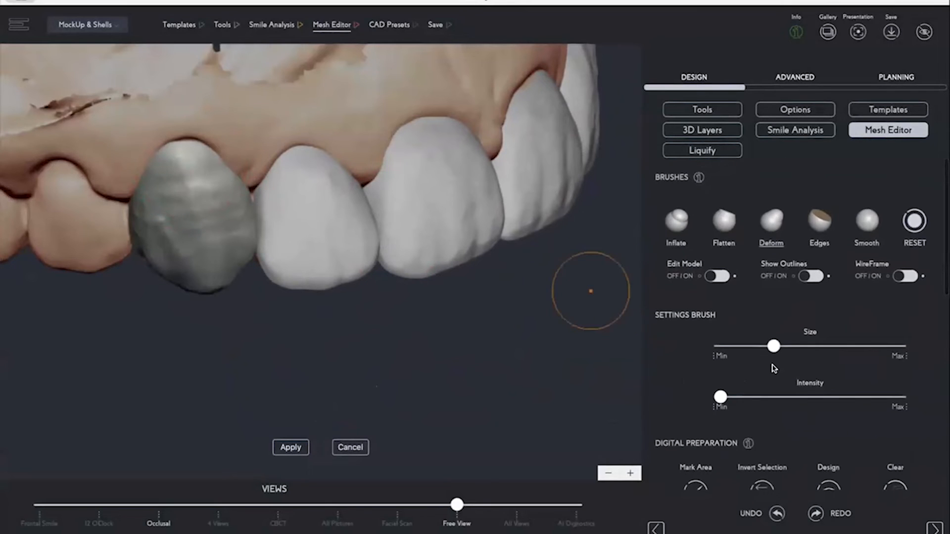
left_click_drag(773, 346, 850, 345)
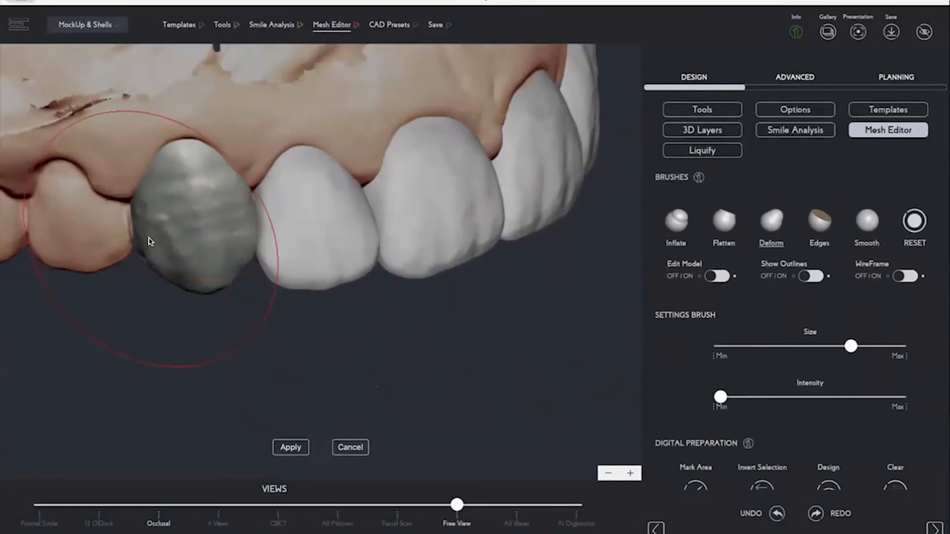
left_click(305, 161)
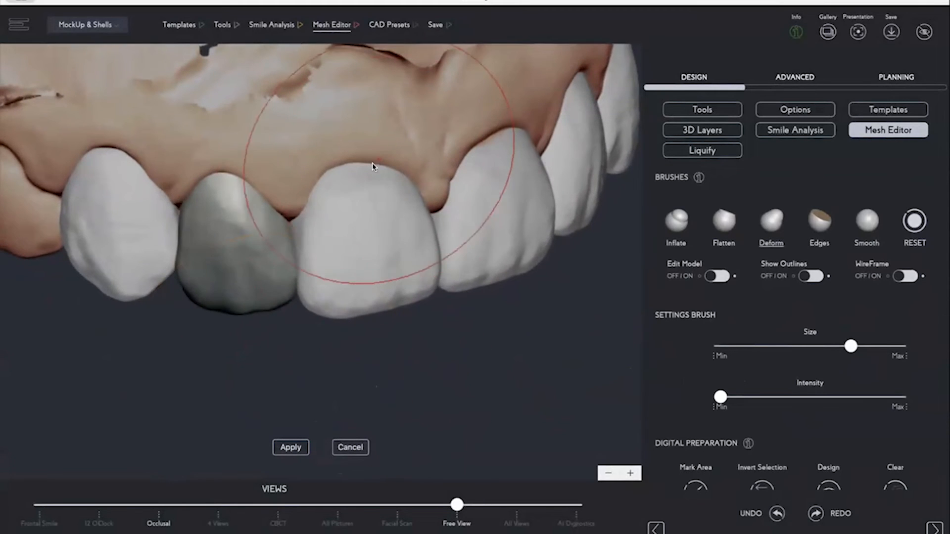
left_click(375, 164)
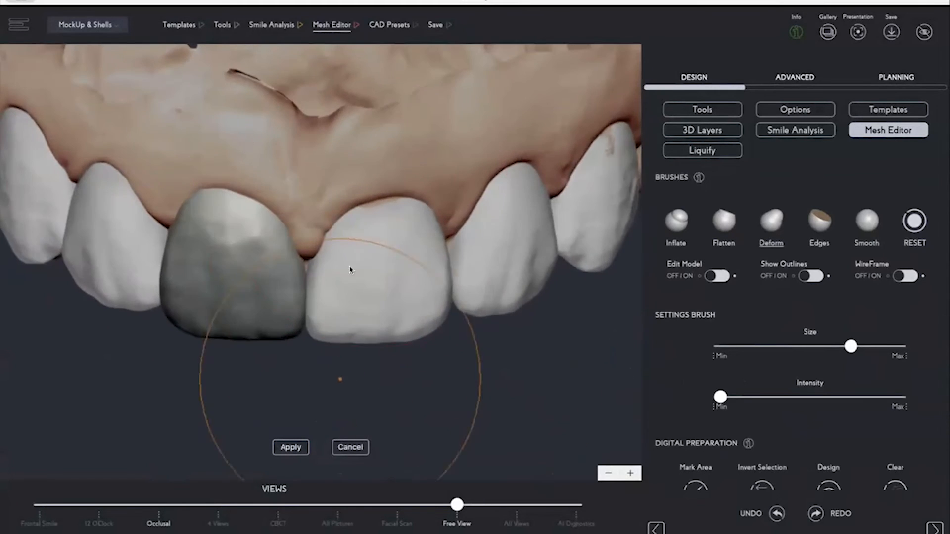
Step: Deform the gingival margins of the patient's left central incisor, lateral incisor and canine to cover the exposed patches
left_click(378, 208)
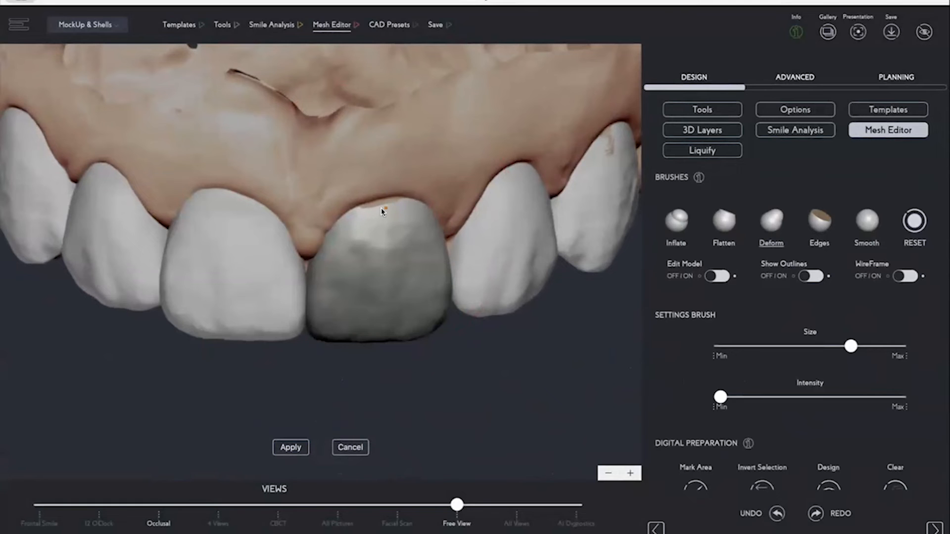
left_click_drag(442, 383, 319, 403)
left_click_drag(257, 239, 250, 235)
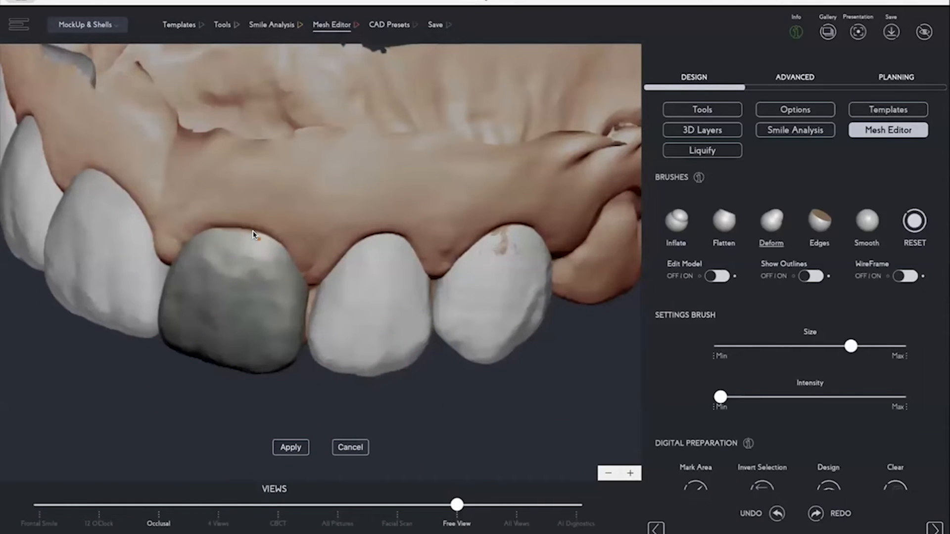
left_click(330, 236)
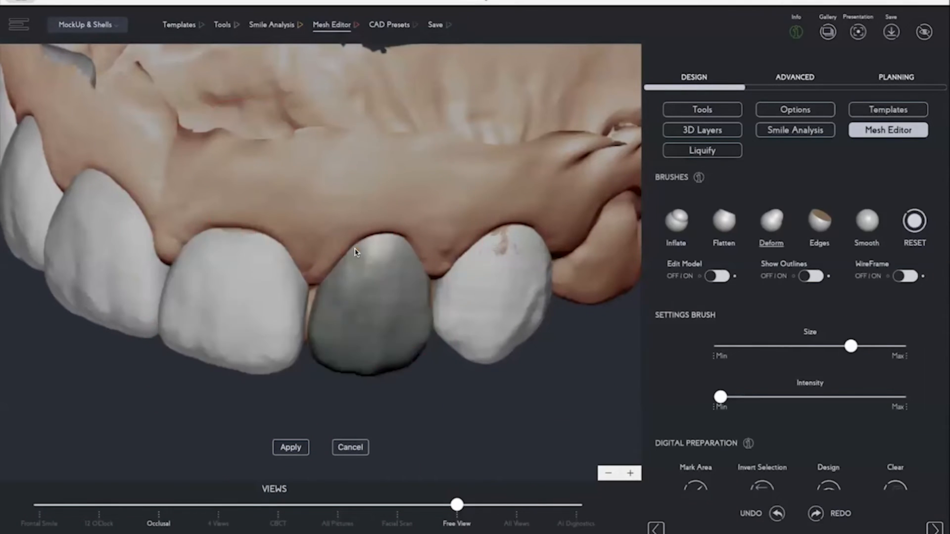
left_click(506, 243)
left_click_drag(517, 385, 375, 401)
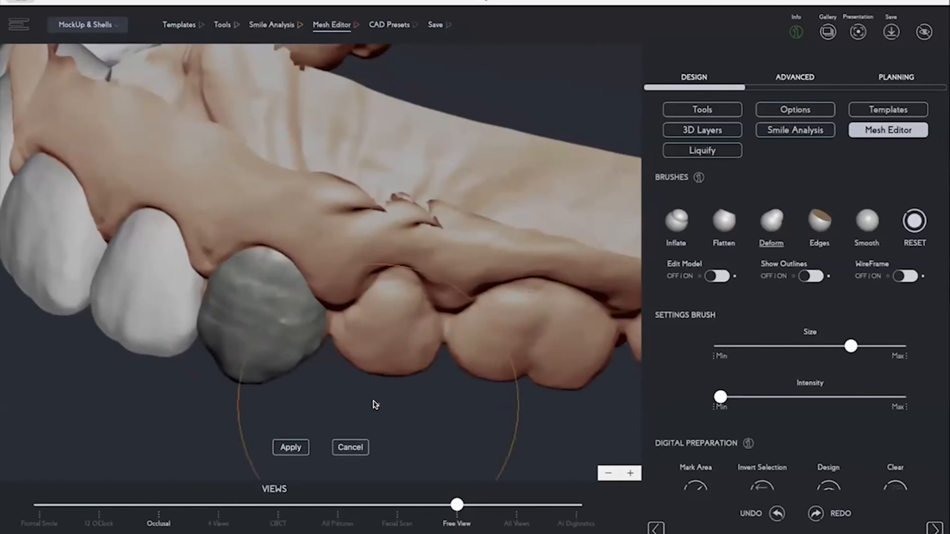
Step: Finish adapting the gingival, mesial and distal contours of the patient's left canine with the Deform brush
left_click_drag(272, 266, 265, 265)
left_click_drag(310, 325, 319, 328)
left_click_drag(222, 289, 216, 291)
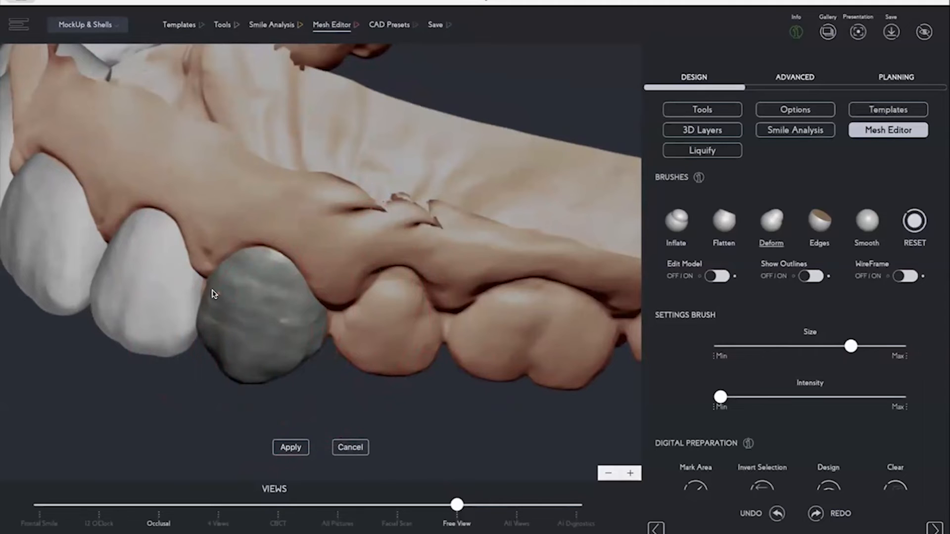
mouse_move(193, 399)
left_mouse_down()
mouse_move(310, 364)
mouse_move(461, 391)
left_mouse_up()
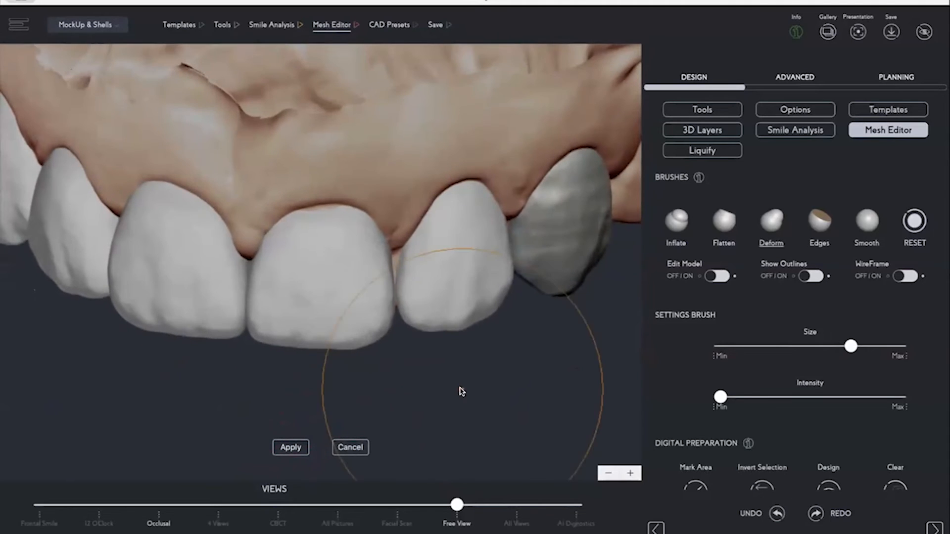
left_click_drag(554, 390, 621, 388)
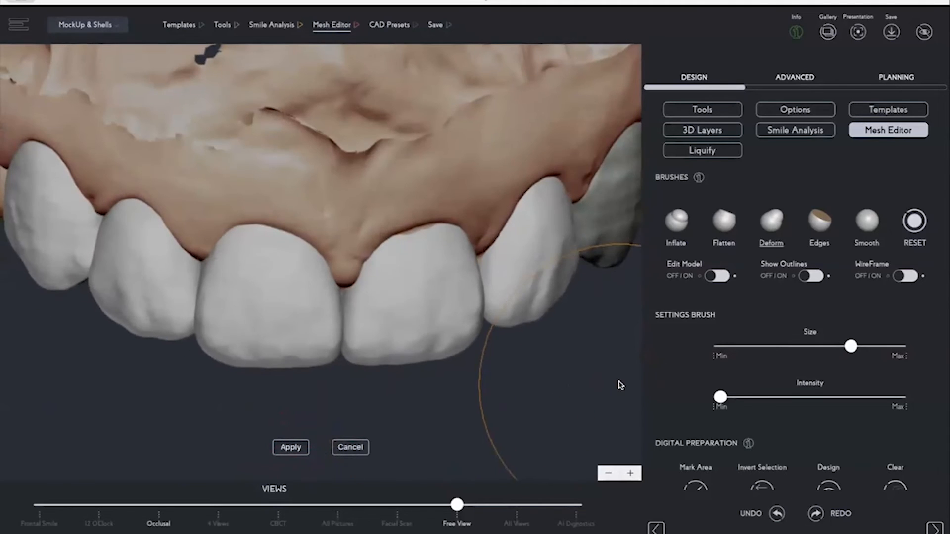
Step: Inflate the gingival margin of the patient's left central incisor to cover the remaining exposed patch
scroll(549, 369, "up", 3)
left_click(723, 220)
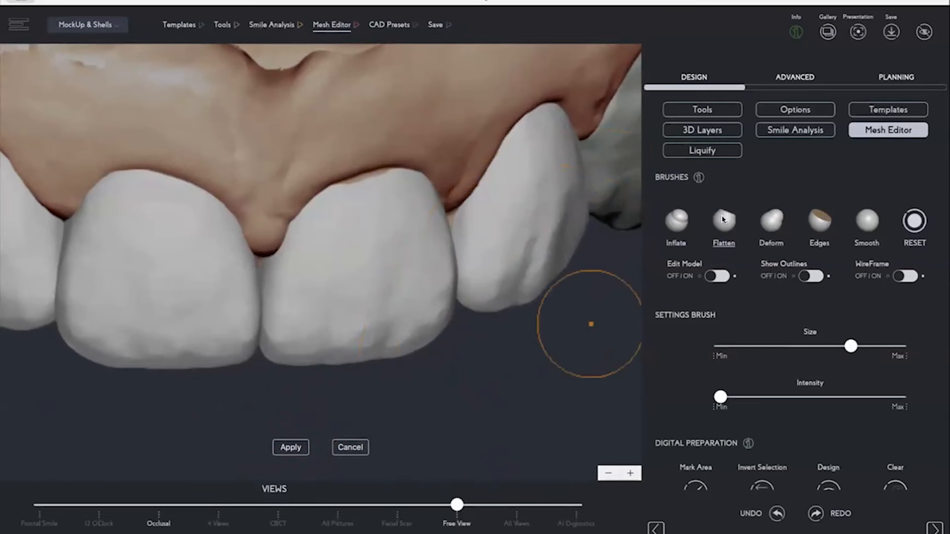
left_click(677, 219)
left_click(390, 173)
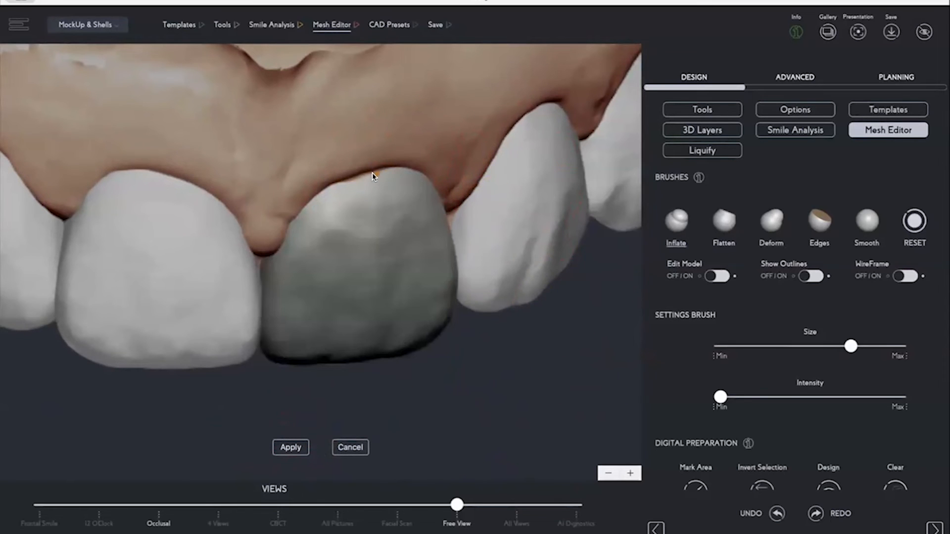
scroll(443, 354, "down", 5)
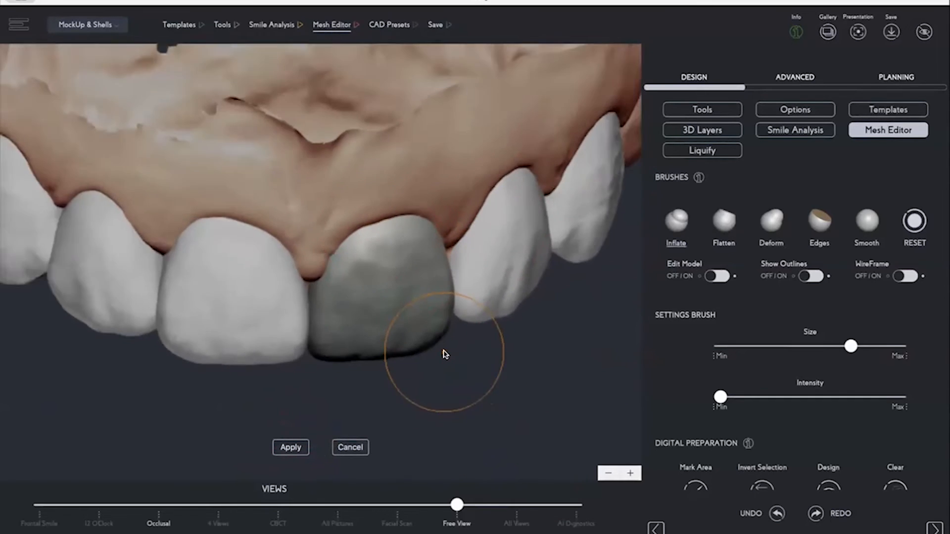
Step: Flatten the palatal surfaces of the incisors and canines where their meshes protrude through the maxilla scan
left_click_drag(392, 361, 311, 168)
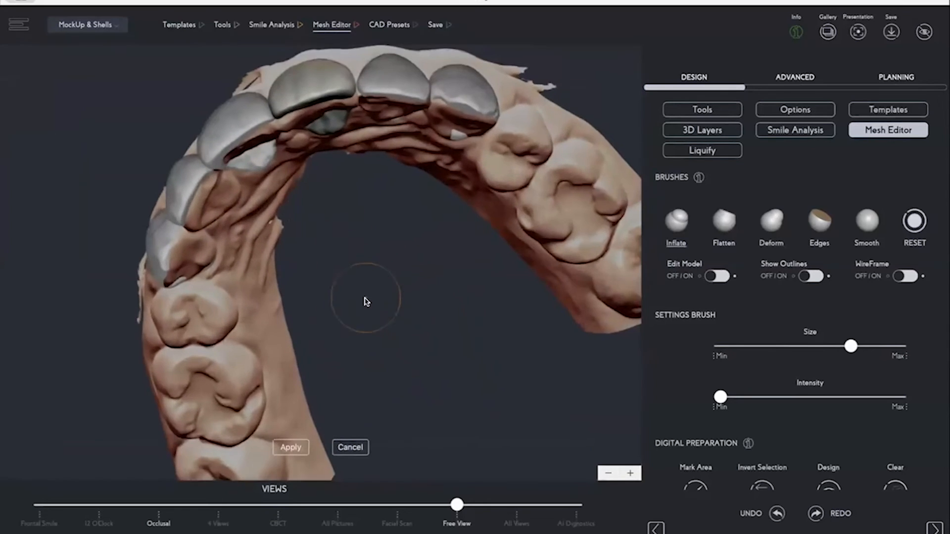
left_click_drag(366, 302, 359, 241)
mouse_move(332, 140)
left_mouse_down()
mouse_move(299, 132)
mouse_move(316, 129)
mouse_move(320, 147)
left_mouse_up()
left_click_drag(246, 178, 230, 195)
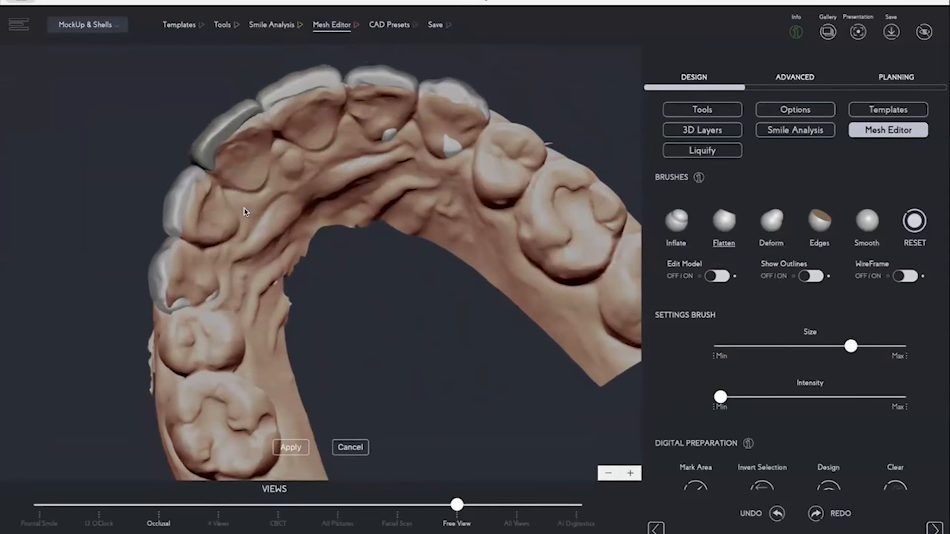
left_click(186, 311)
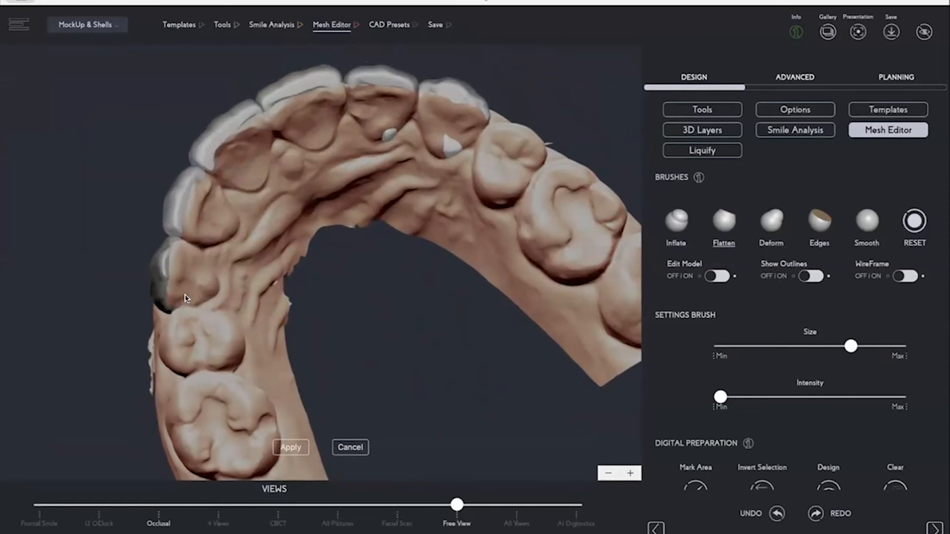
left_click(455, 151)
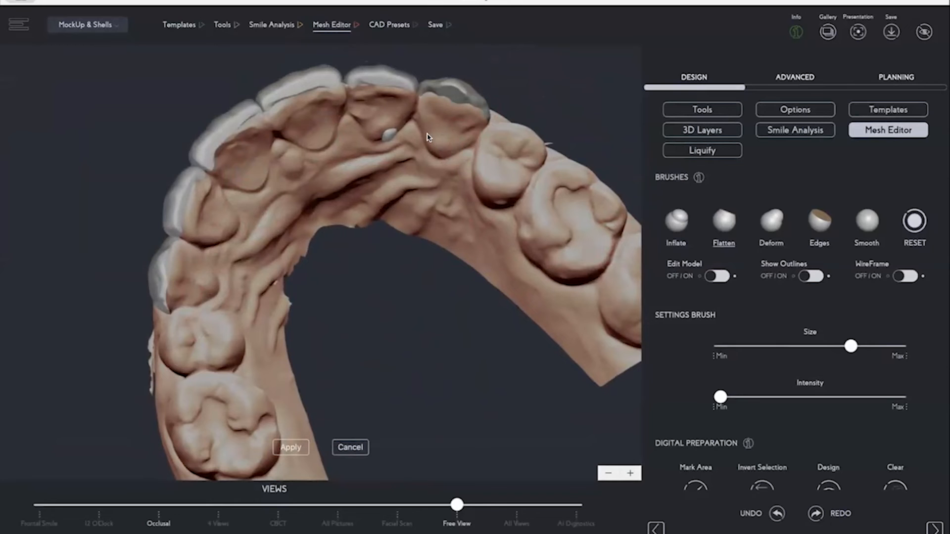
left_click(377, 130)
Step: With a slightly larger Deform brush, refine the proximal edges of the incisors and right canine, and apply the mesh edits
left_click_drag(410, 295, 398, 379)
left_click(773, 222)
left_click(861, 347)
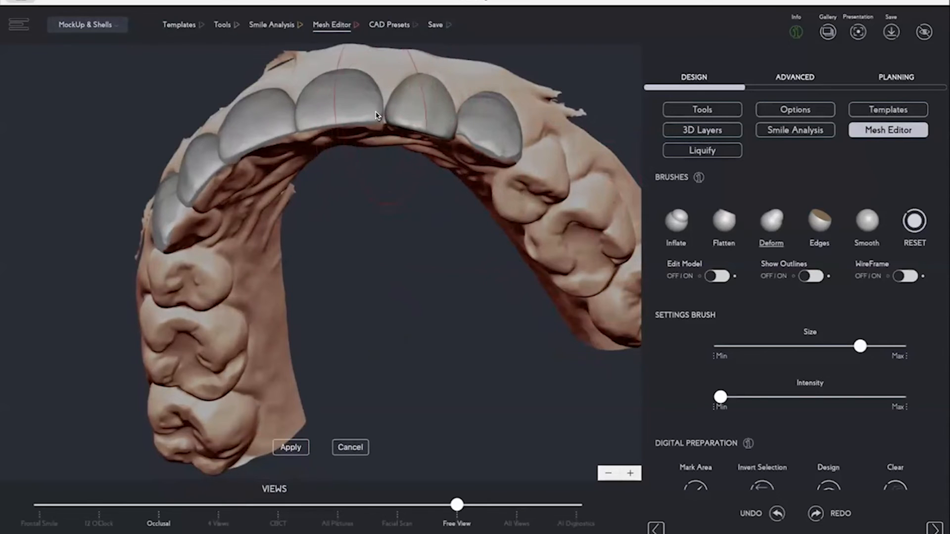
left_click_drag(377, 116, 379, 116)
left_click_drag(414, 180, 382, 212)
left_click_drag(426, 238, 566, 250)
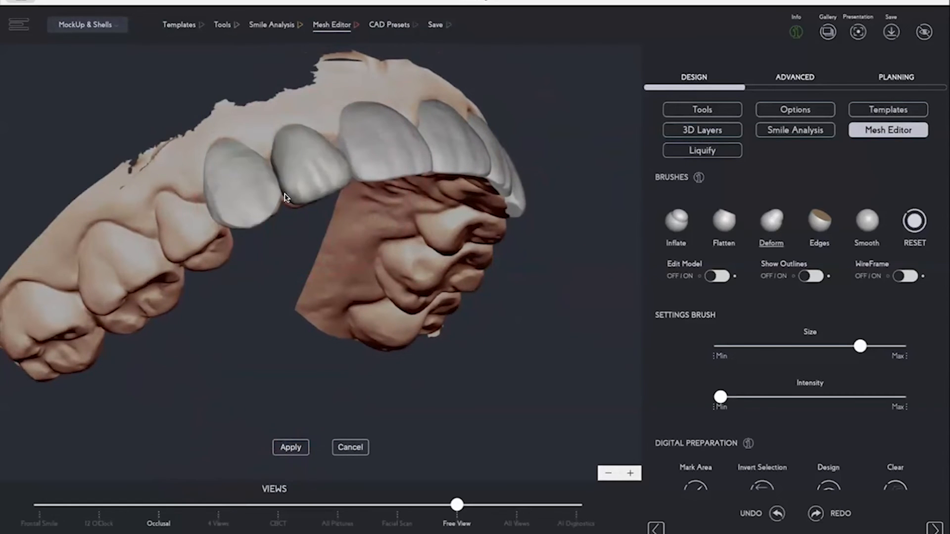
left_click_drag(258, 246, 232, 295)
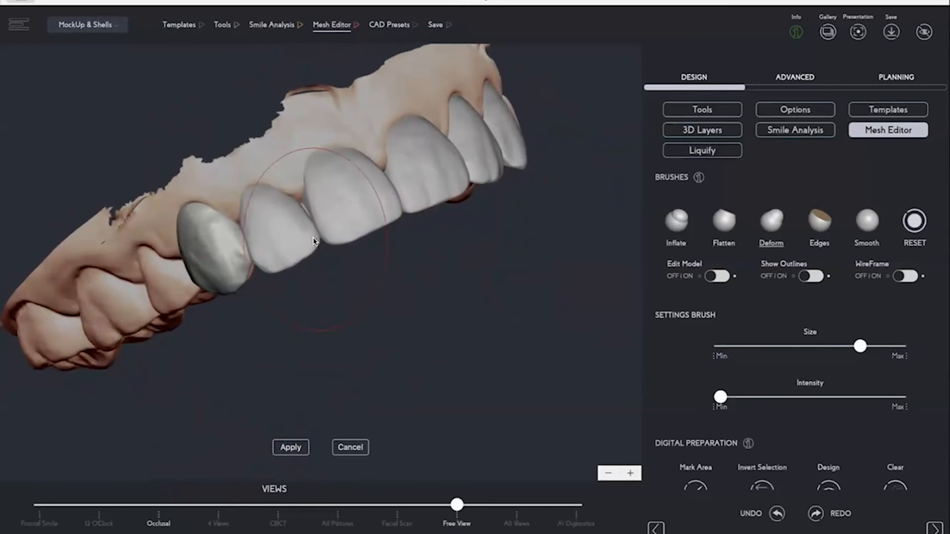
left_click_drag(315, 242, 314, 247)
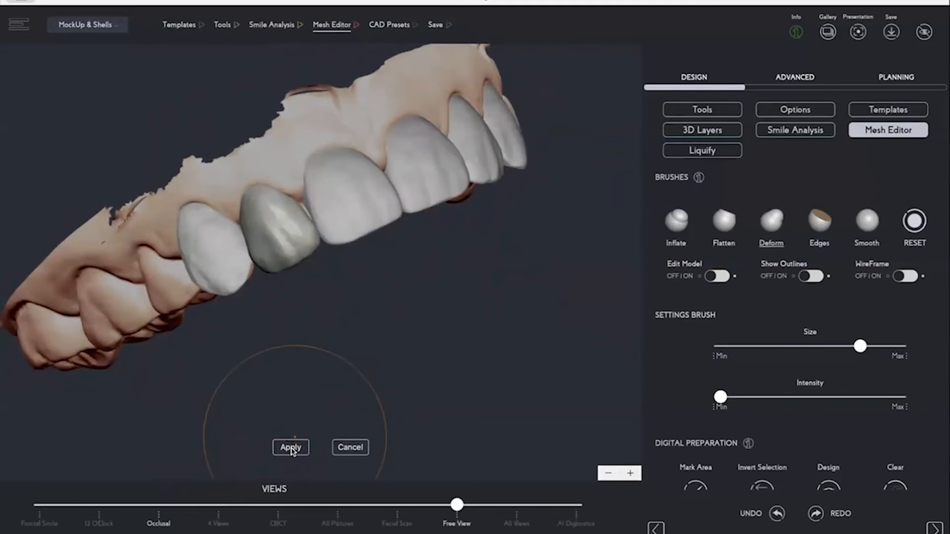
left_click(291, 449)
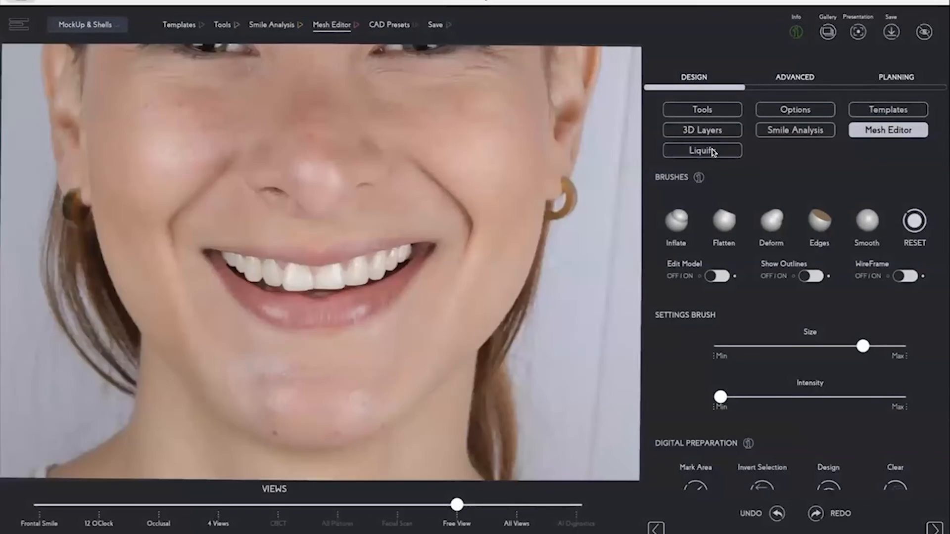
Step: Open Liquify with the maxilla scan and select the patient's left central incisor for deformation at close range
left_click(688, 151)
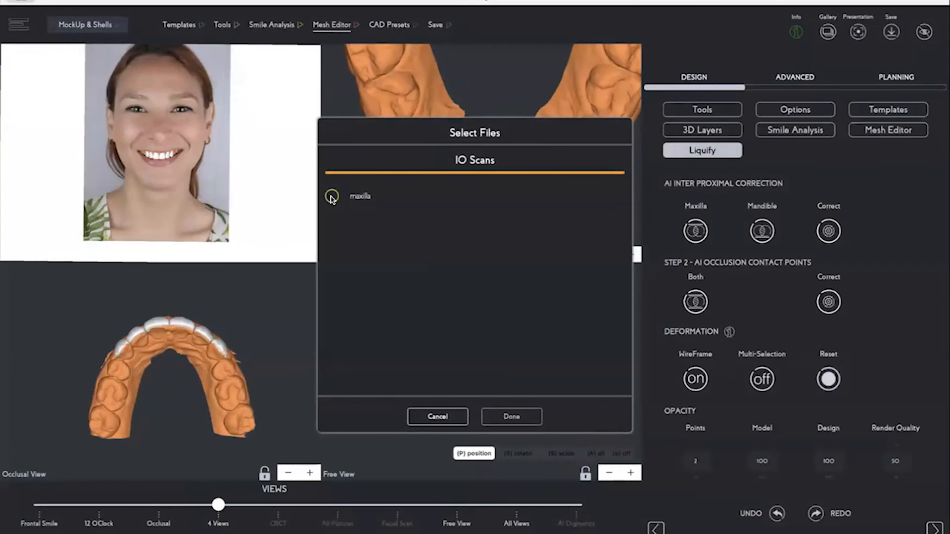
left_click(510, 416)
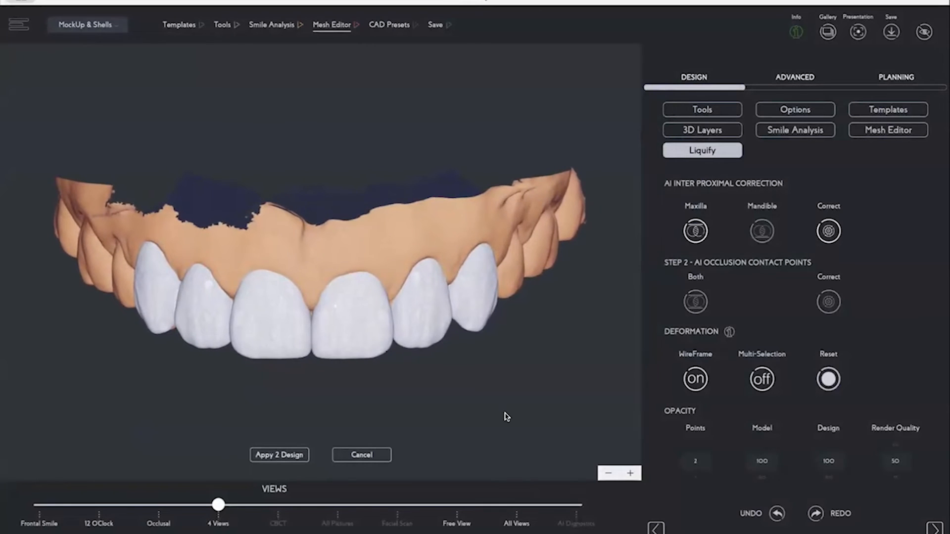
left_click(361, 334)
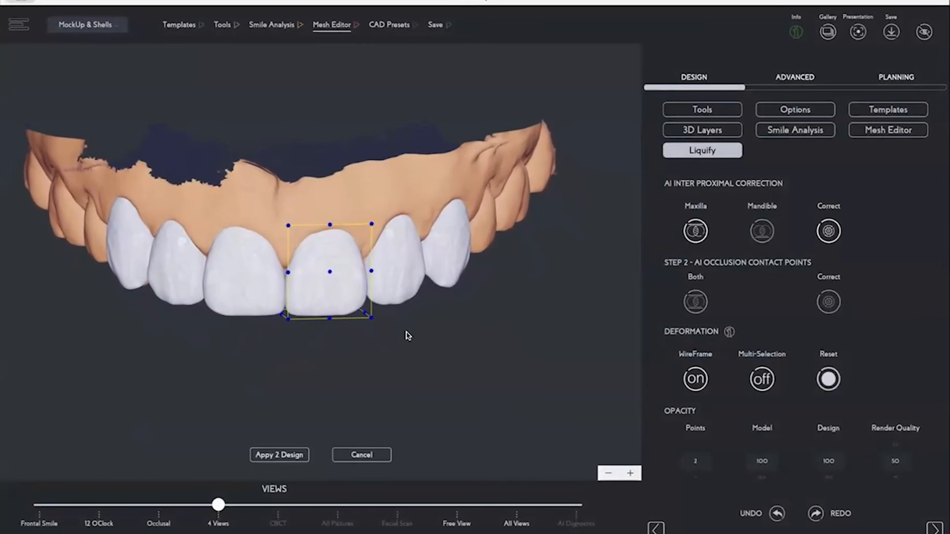
left_click(631, 474)
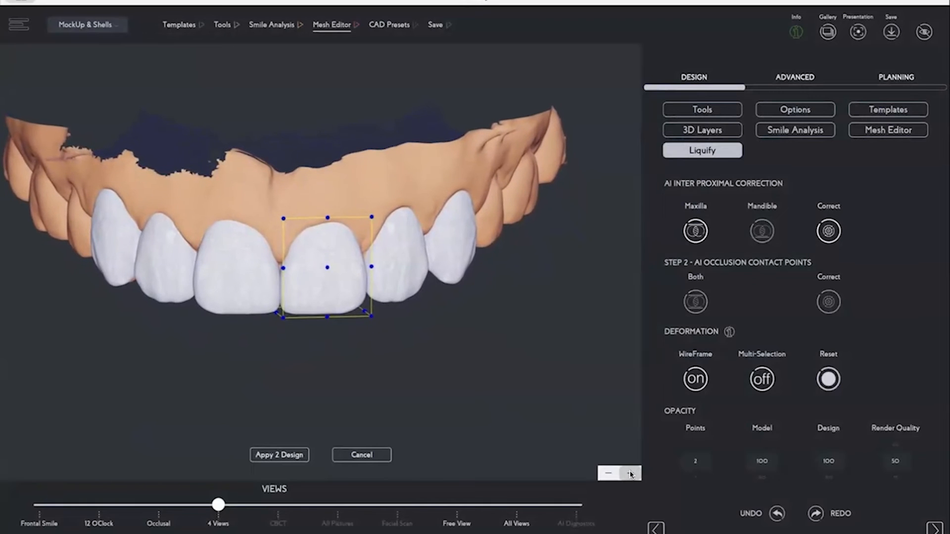
left_click(630, 473)
left_click(630, 474)
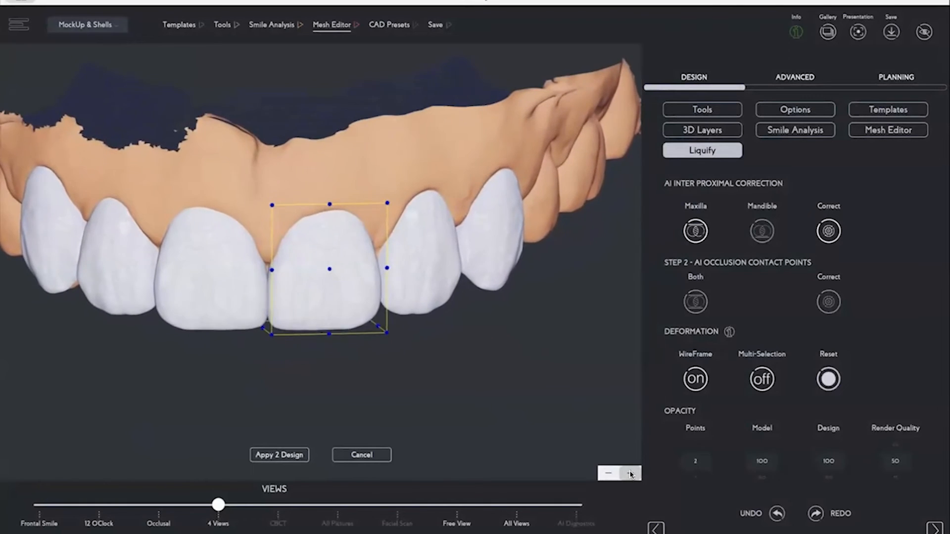
left_click(630, 474)
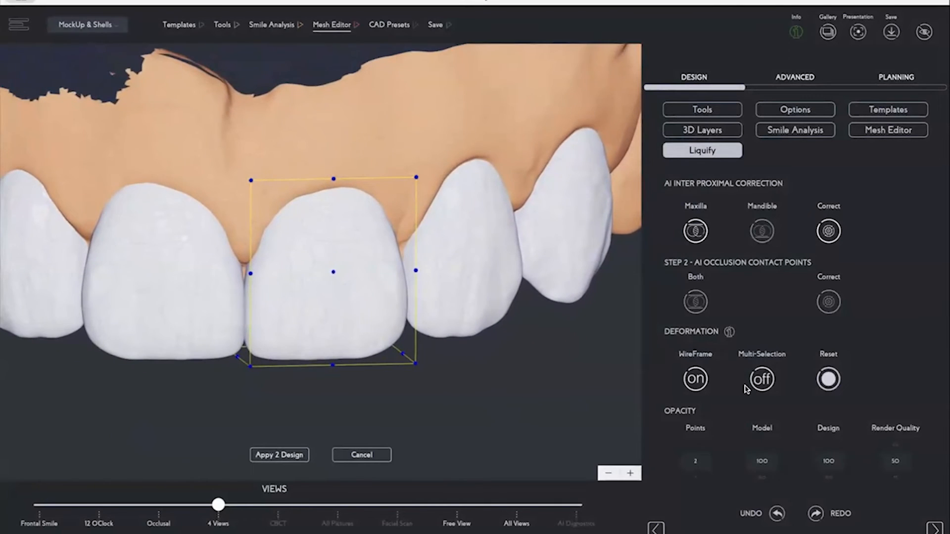
Step: Select both central incisors using Multi-Selection and shift the upper distal control points of their cages inwards symmetrically
left_click(181, 277)
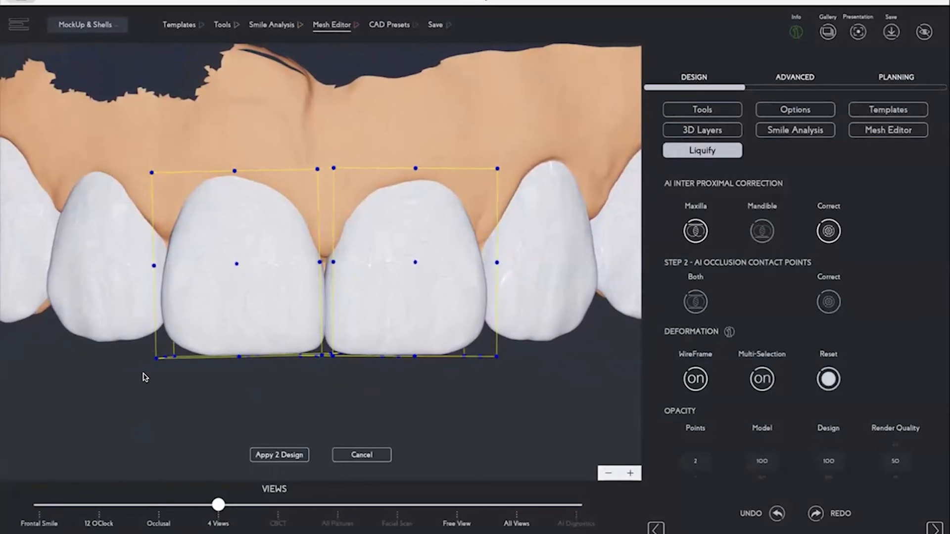
left_click_drag(119, 395, 104, 475)
left_click(147, 200)
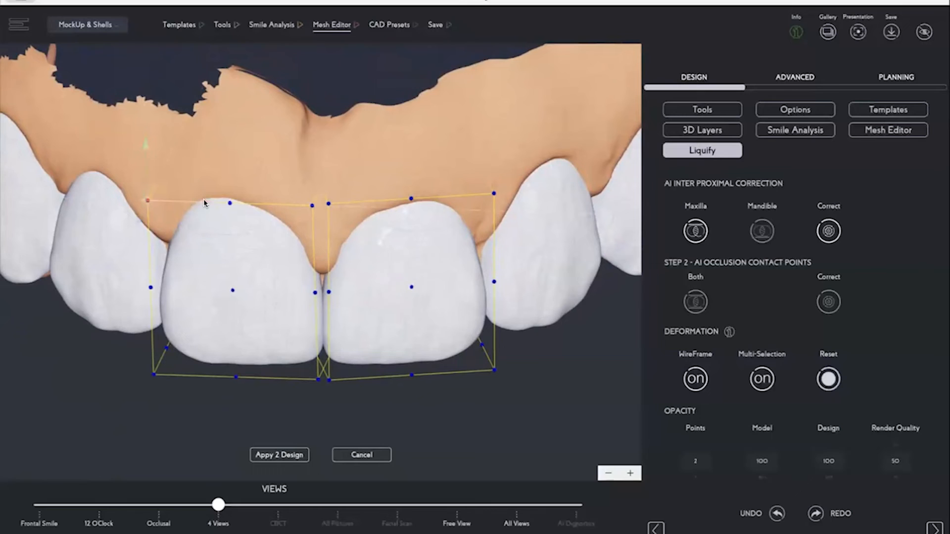
mouse_move(212, 206)
left_mouse_down()
mouse_move(256, 214)
mouse_move(228, 207)
left_mouse_up()
left_click(169, 149)
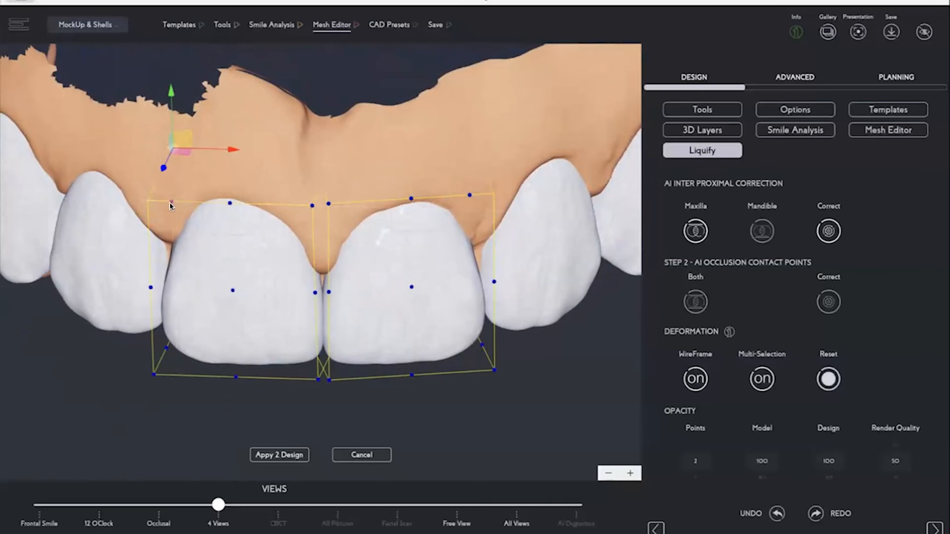
Step: Examine the shape of both central incisors and their deformation cages from the occlusal, lateral and frontal sides
left_click_drag(172, 435, 124, 150)
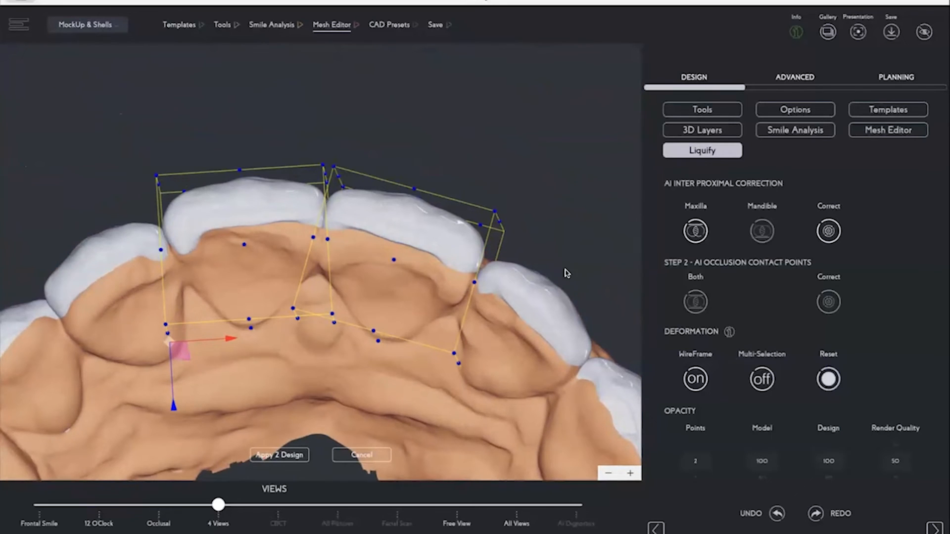
mouse_move(438, 218)
left_mouse_down()
mouse_move(438, 270)
mouse_move(436, 209)
left_mouse_up()
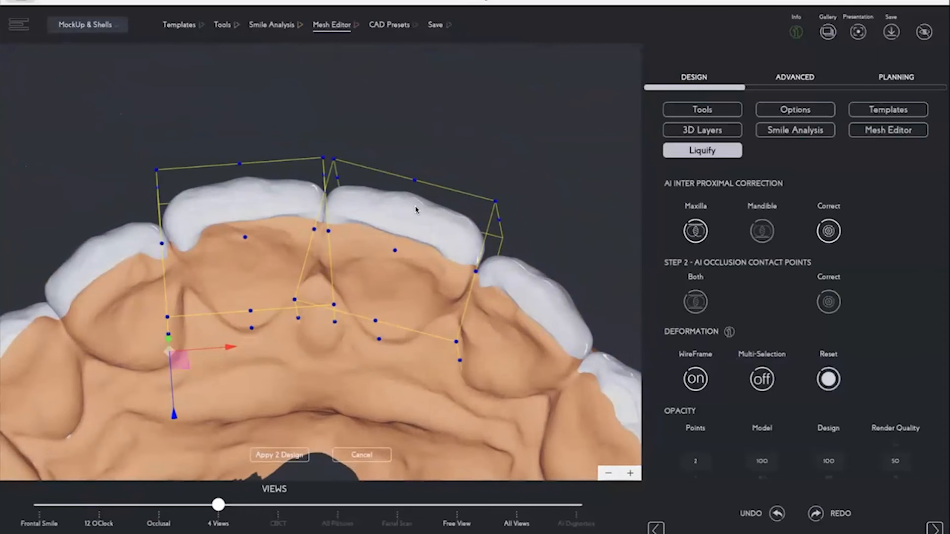
left_click_drag(324, 161, 292, 347)
left_click_drag(154, 303, 592, 218)
left_click_drag(538, 166, 451, 273)
left_click_drag(547, 130, 151, 289)
left_click_drag(121, 380, 84, 217)
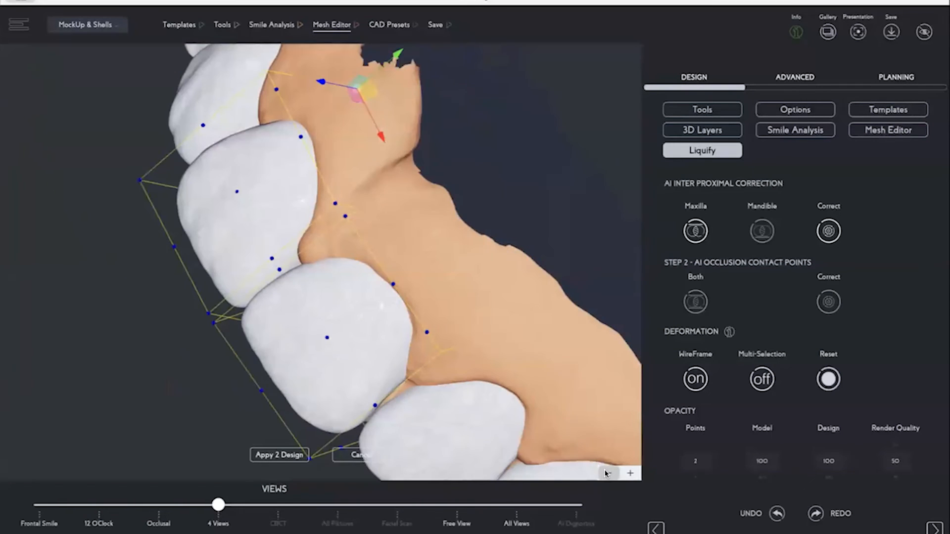
left_click(604, 474)
left_click(605, 474)
left_click(604, 473)
left_click(604, 473)
left_click(605, 473)
left_click(605, 474)
left_click(605, 473)
left_click(604, 473)
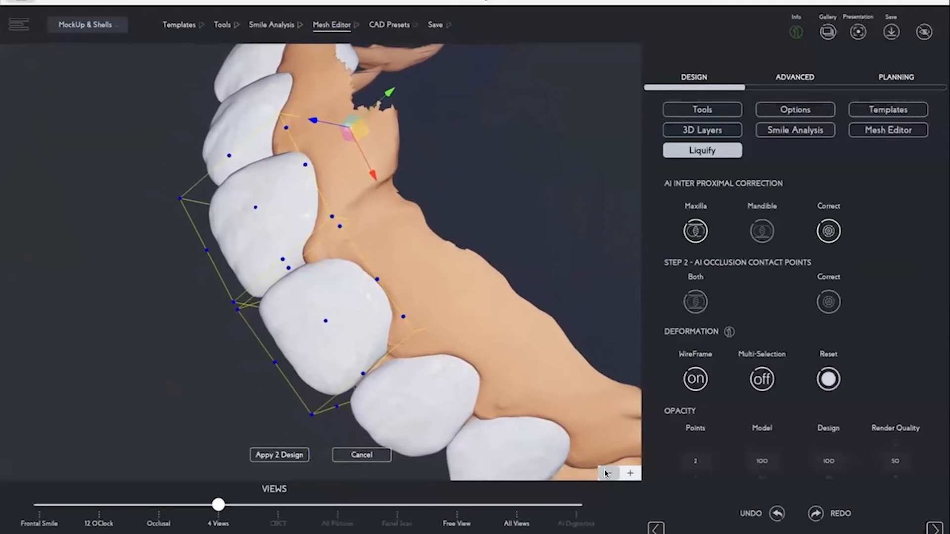
left_click(606, 474)
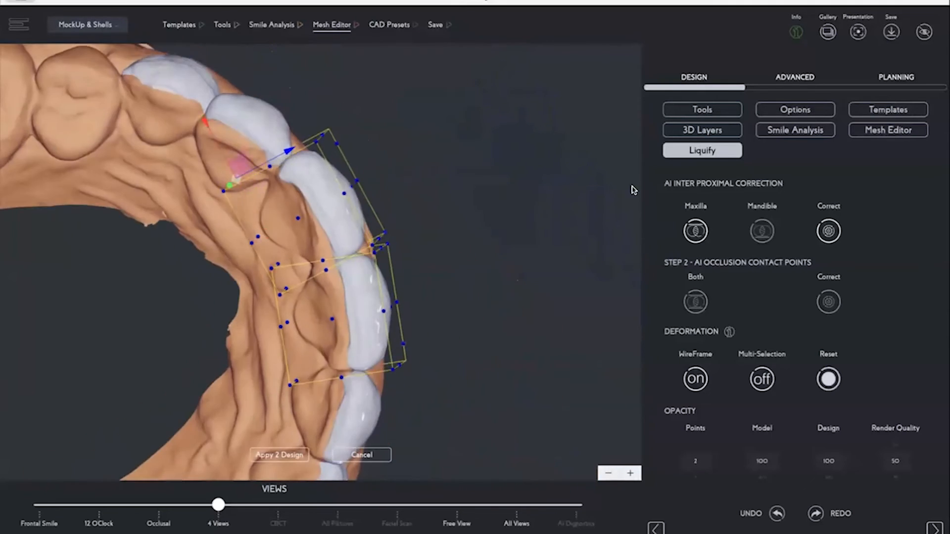
Step: Run the AI interproximal check on the maxilla and inspect the contact areas between the design teeth
left_click(695, 231)
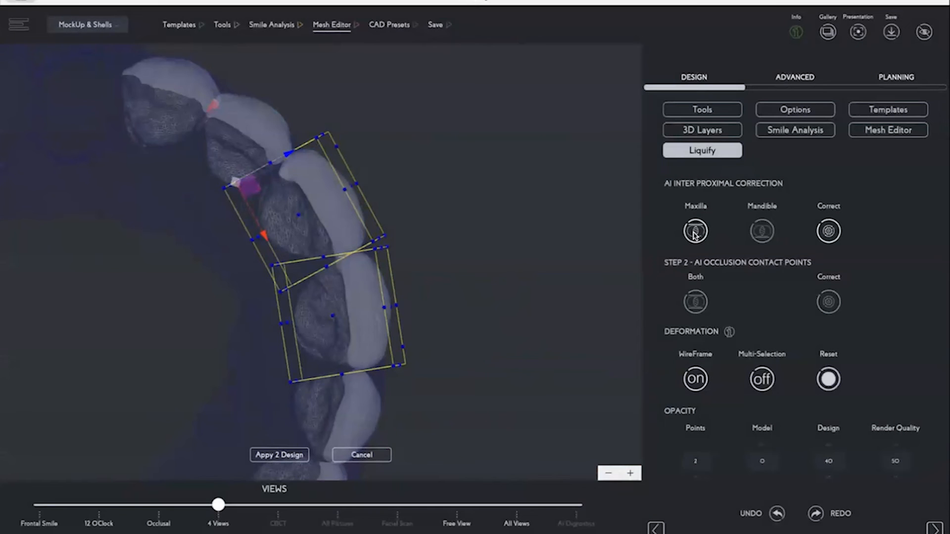
left_click_drag(469, 148, 113, 261)
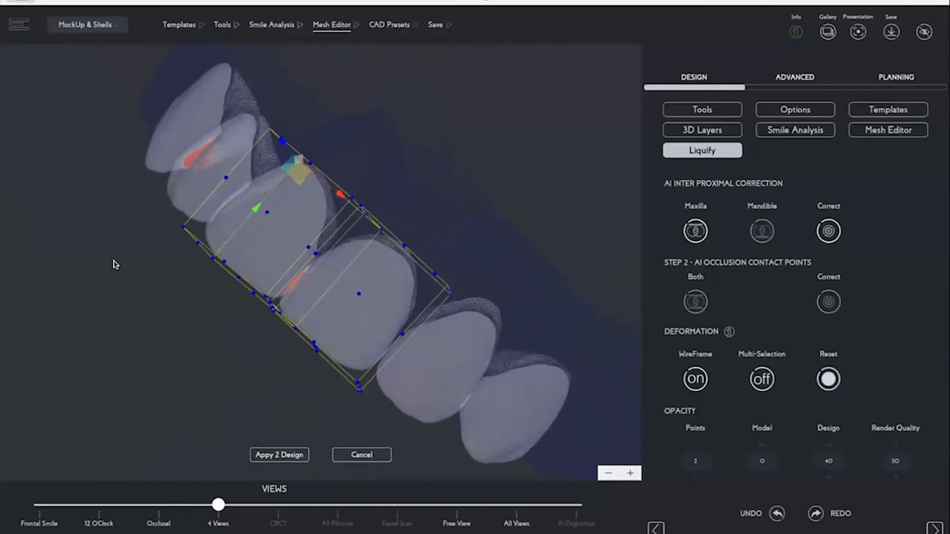
left_click_drag(225, 367, 517, 338)
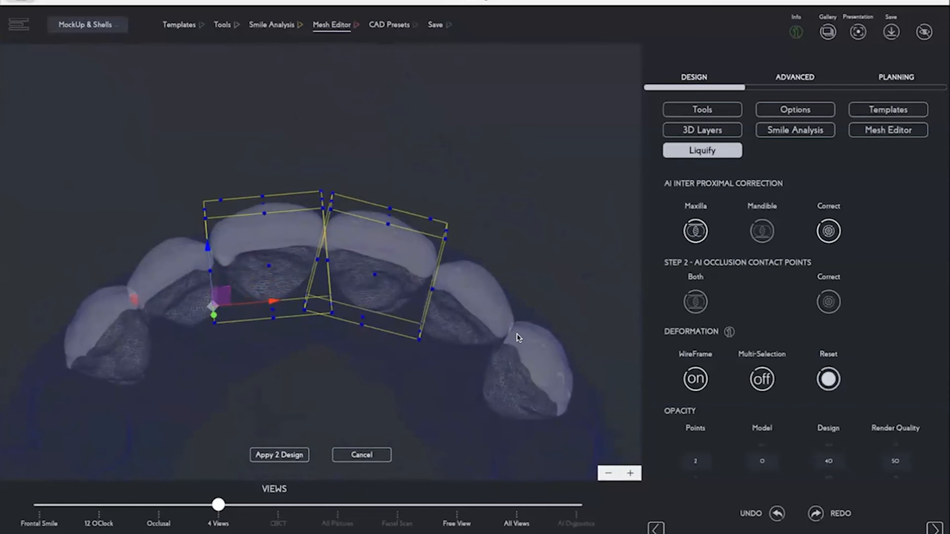
left_click_drag(572, 272, 871, 254)
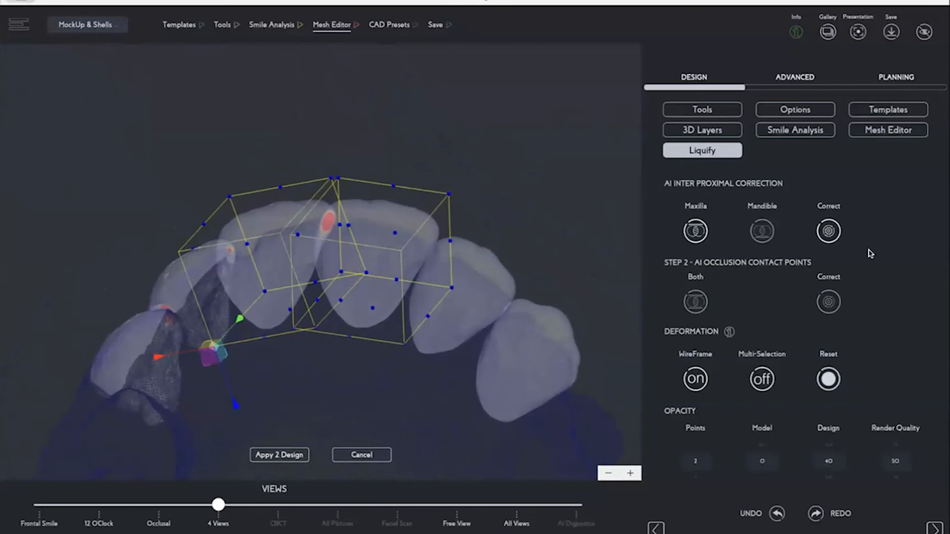
Step: Correct the maxillary interproximal contacts with AI and apply the result to the design, then open the 3D Layers section
left_click(829, 231)
left_click_drag(553, 157, 468, 427)
left_click(283, 455)
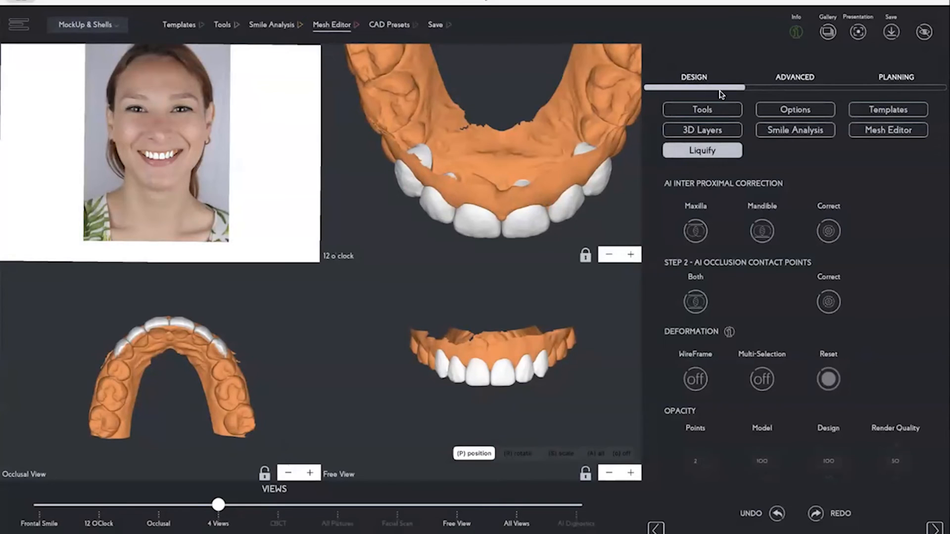
left_click(702, 136)
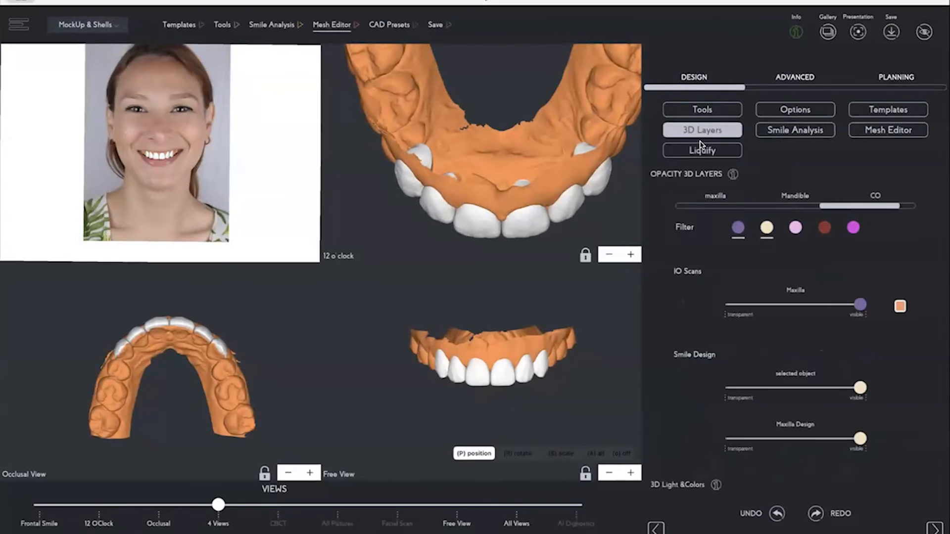
Step: Show the patient's face in the full Frontal Smile view, turn on the 3D light and raise its brightness slightly
scroll(146, 209, "up", 3)
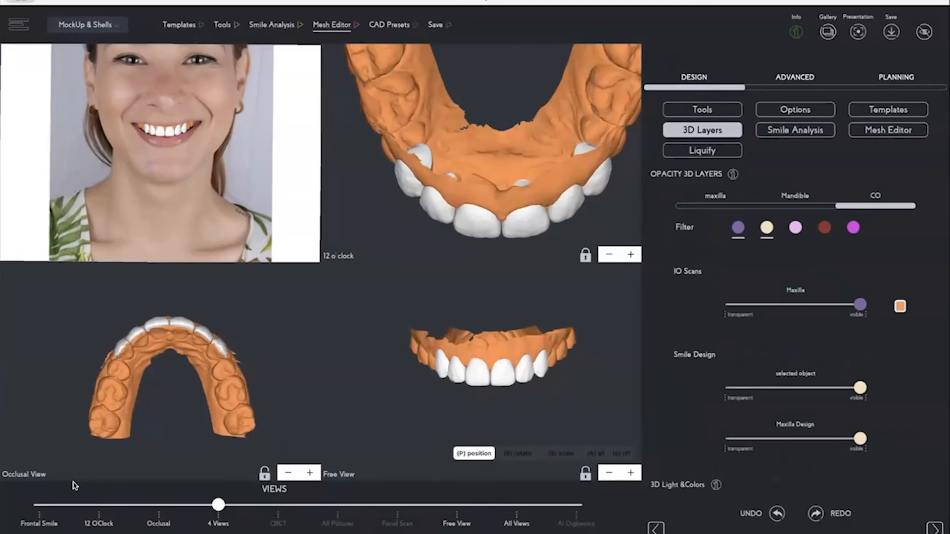
left_click(38, 505)
scroll(747, 409, "down", 10)
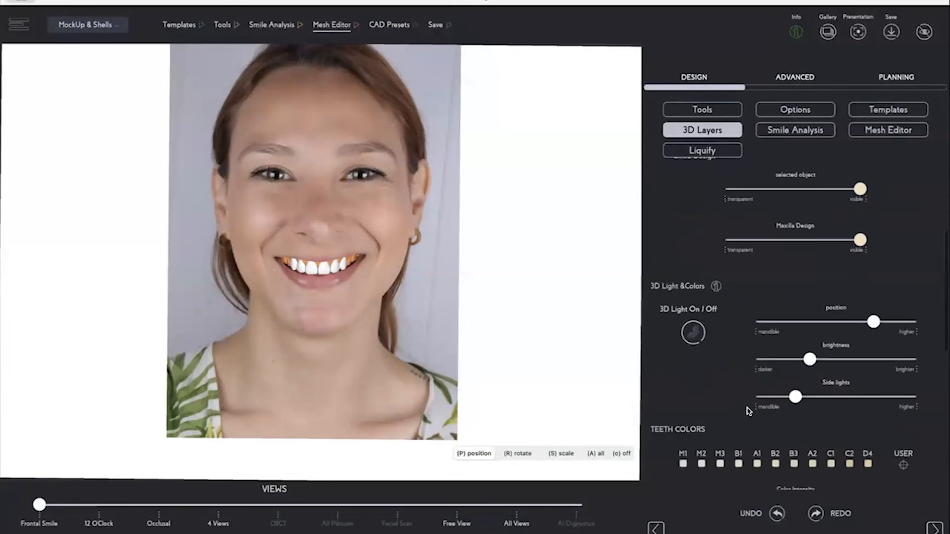
scroll(707, 288, "up", 4)
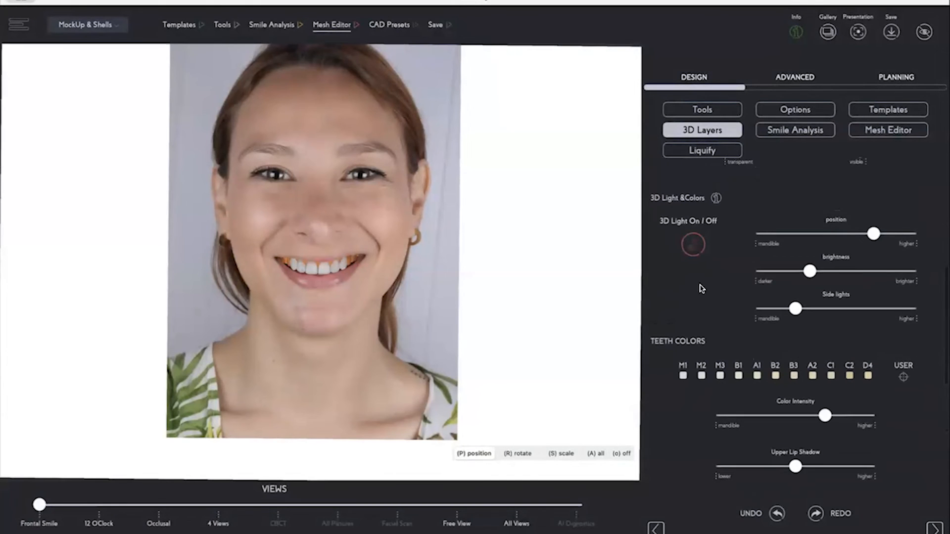
scroll(738, 369, "down", 5)
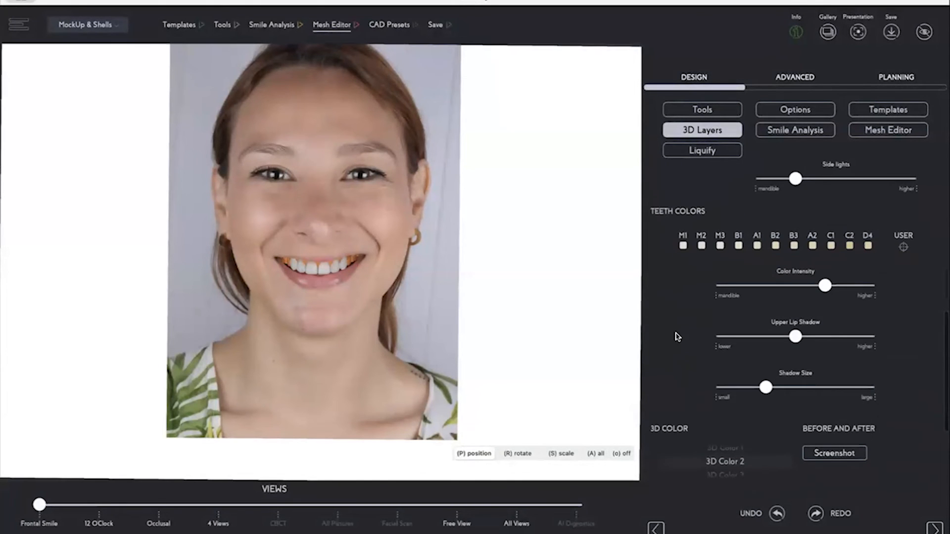
scroll(678, 336, "up", 5)
mouse_move(812, 266)
left_mouse_down()
mouse_move(825, 265)
mouse_move(816, 265)
left_mouse_up()
Step: Nudge the two upper central incisors vertically and sideways to fine-tune their position within the frontal smile
scroll(360, 255, "up", 5)
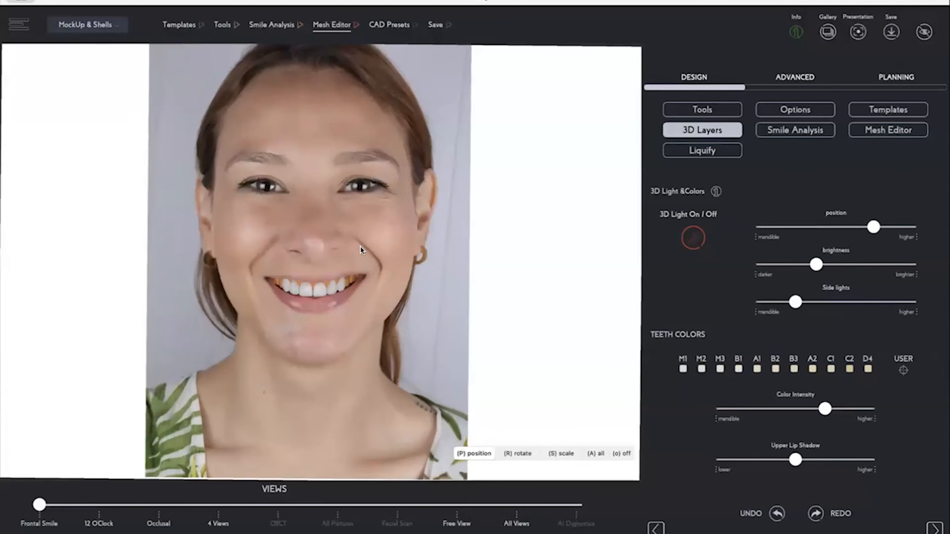
scroll(359, 257, "up", 8)
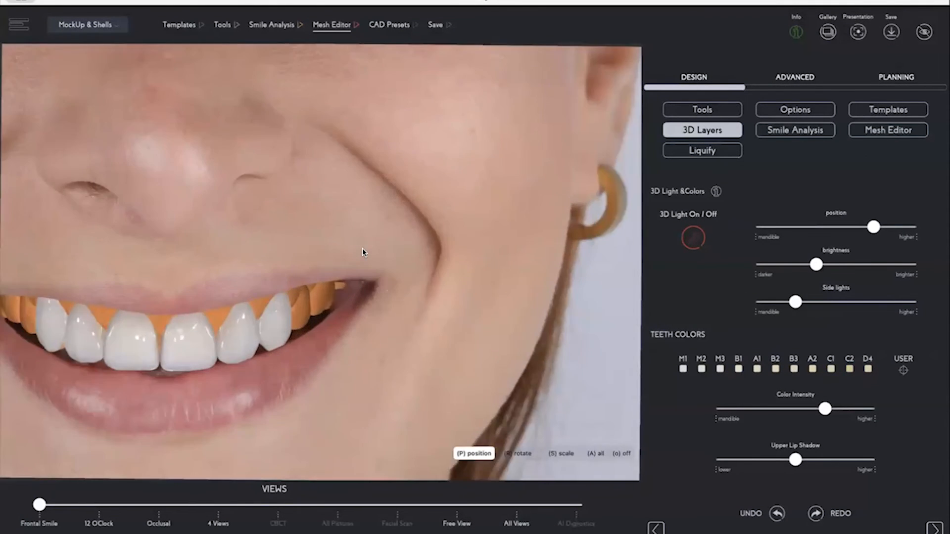
scroll(362, 252, "left", 2)
scroll(362, 252, "down", 1)
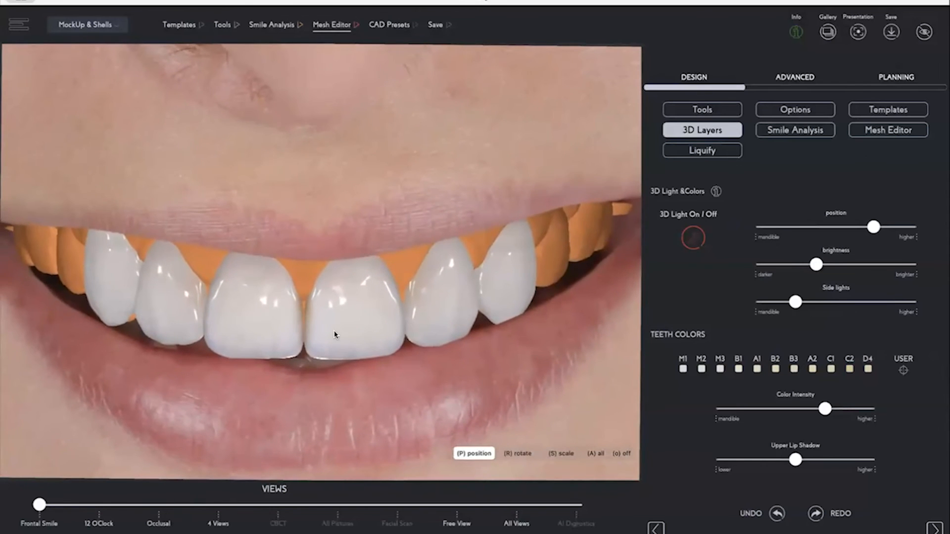
left_click(352, 320)
left_click_drag(352, 281, 352, 277)
left_click(261, 274)
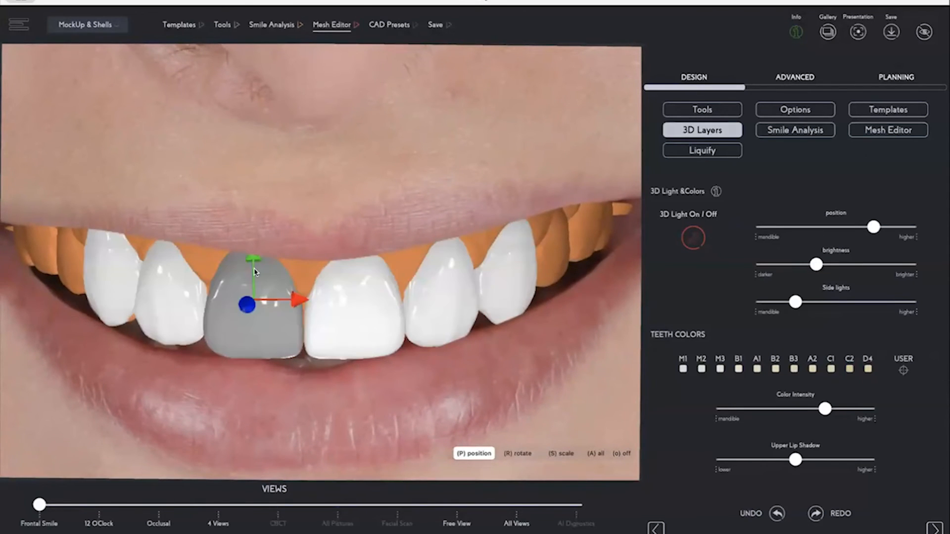
left_click_drag(251, 266, 251, 267)
left_click(278, 352)
left_click_drag(301, 300, 300, 301)
left_click(313, 297)
left_click_drag(399, 299, 395, 298)
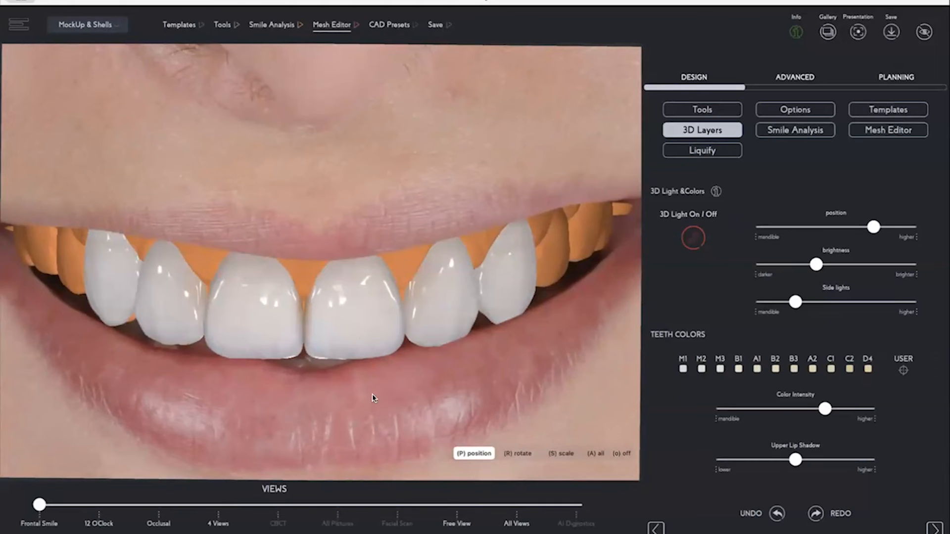
Step: Recolour the maxilla intraoral scan with a pale pink gum tone and close the colour picker
scroll(377, 374, "down", 3)
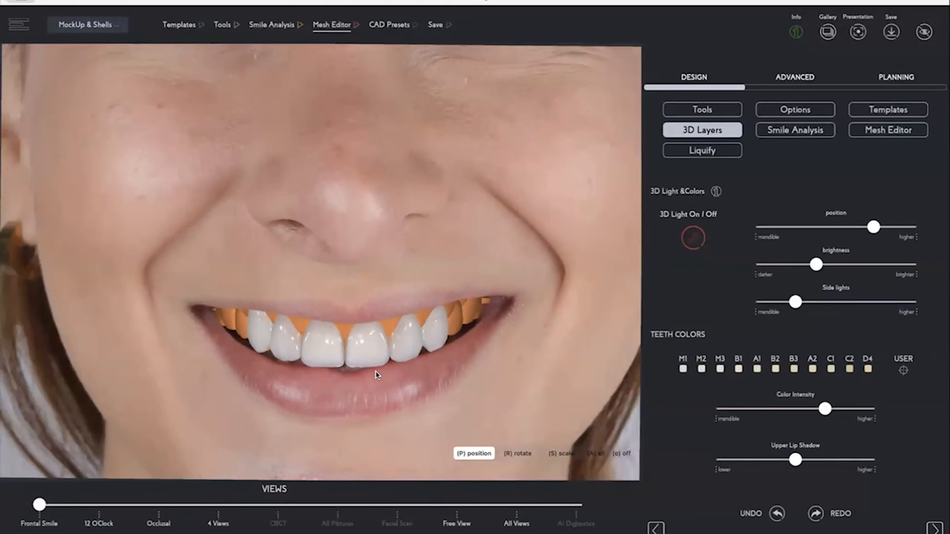
scroll(377, 374, "down", 3)
scroll(788, 245, "up", 5)
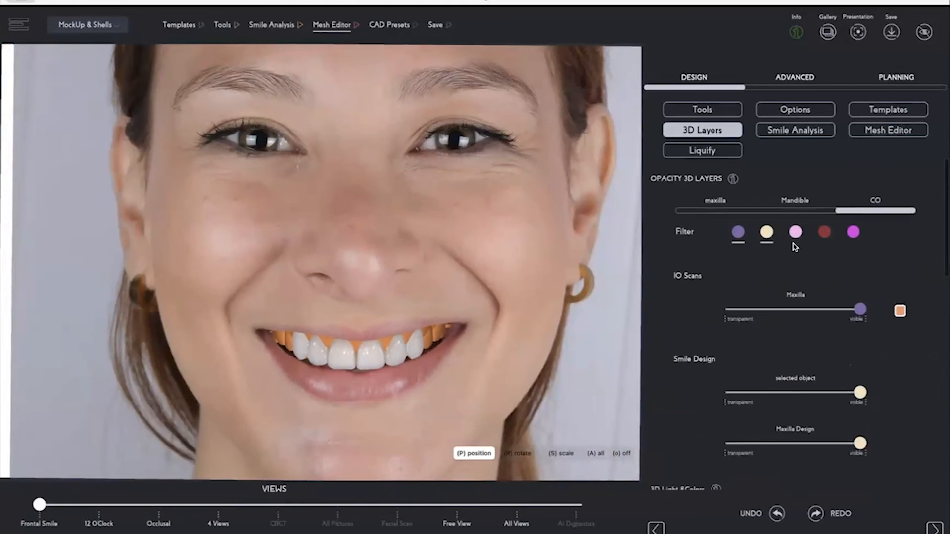
left_click(900, 305)
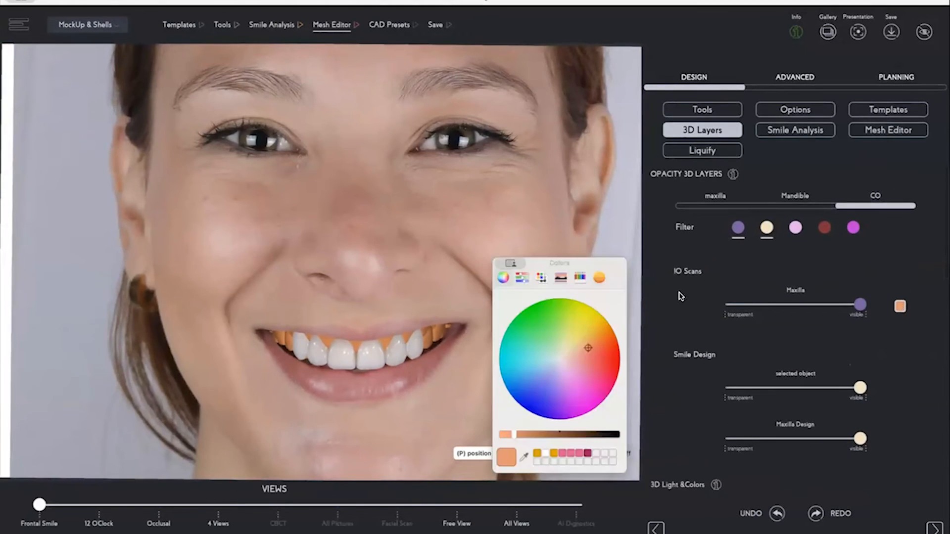
left_click(565, 453)
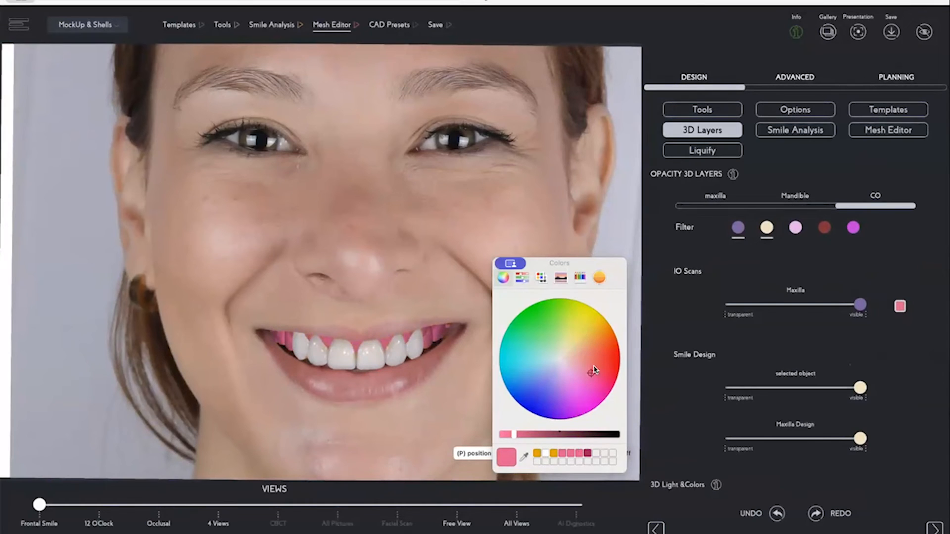
mouse_move(592, 366)
left_mouse_down()
mouse_move(569, 356)
mouse_move(576, 362)
left_mouse_up()
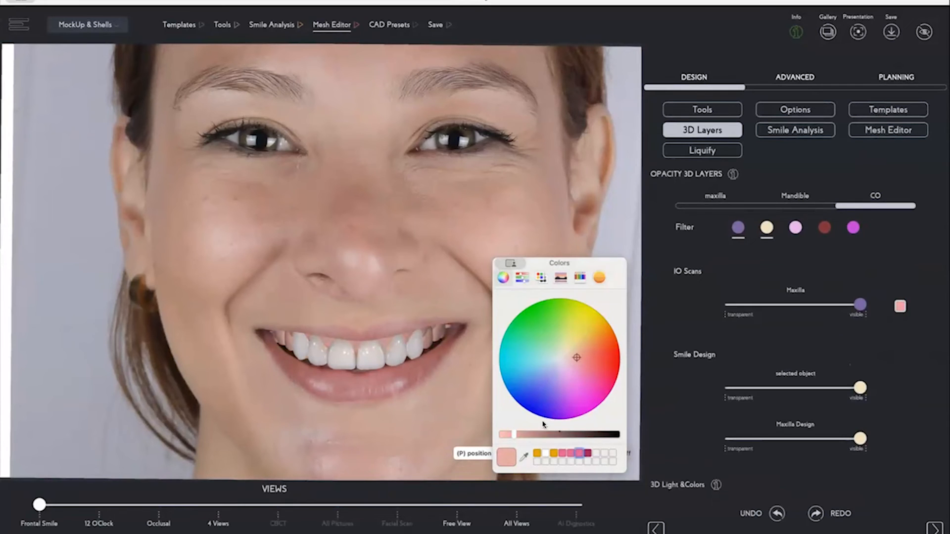
left_click_drag(583, 266, 949, 285)
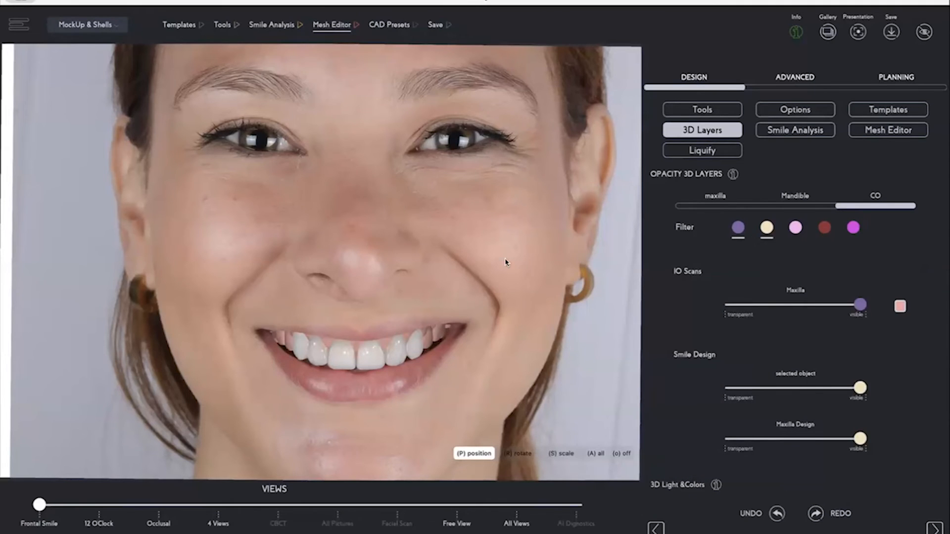
Step: Return to the 4 Views layout and generate a motivational mockup of the maxilla from the CAD presets
scroll(445, 283, "down", 5)
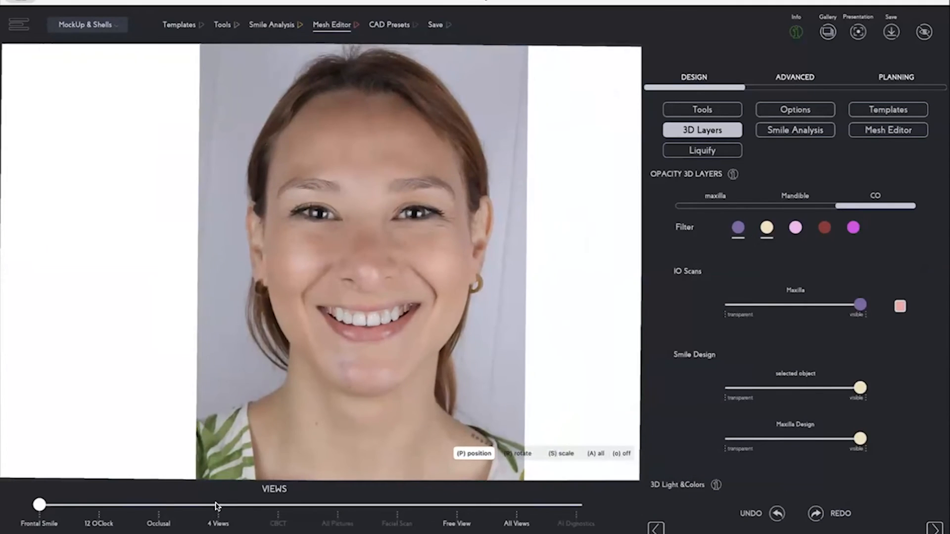
left_click(216, 505)
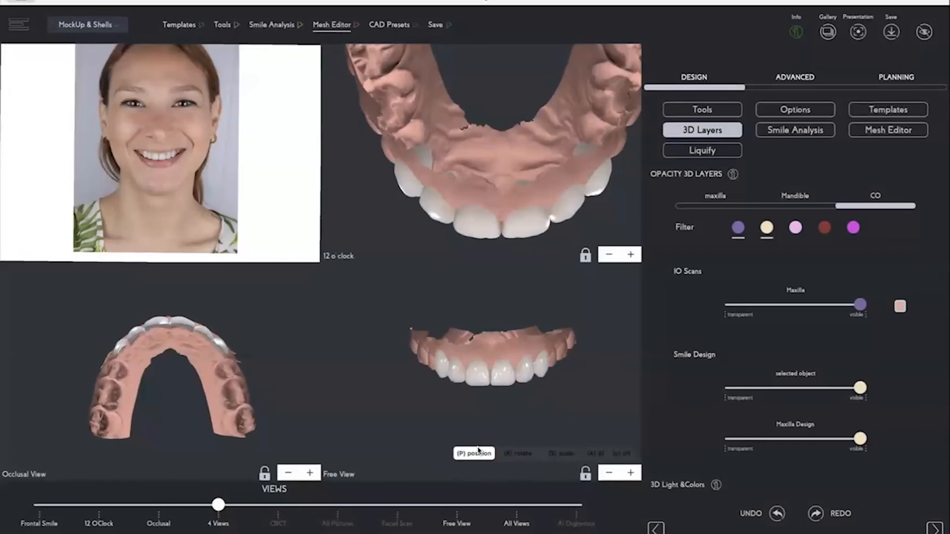
left_click(383, 25)
left_click(805, 287)
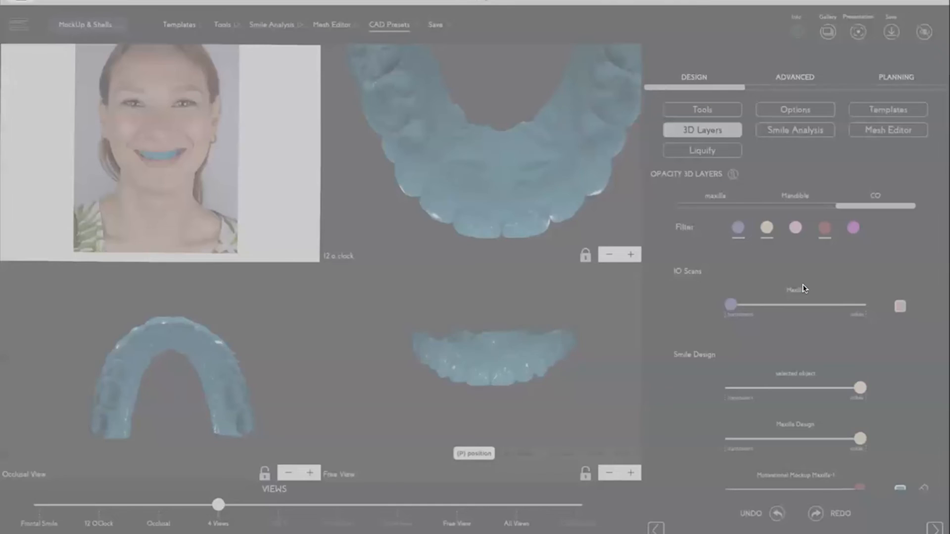
left_click(487, 334)
mouse_move(548, 396)
left_mouse_down()
mouse_move(467, 382)
mouse_move(537, 304)
mouse_move(543, 341)
mouse_move(574, 402)
mouse_move(547, 394)
left_mouse_up()
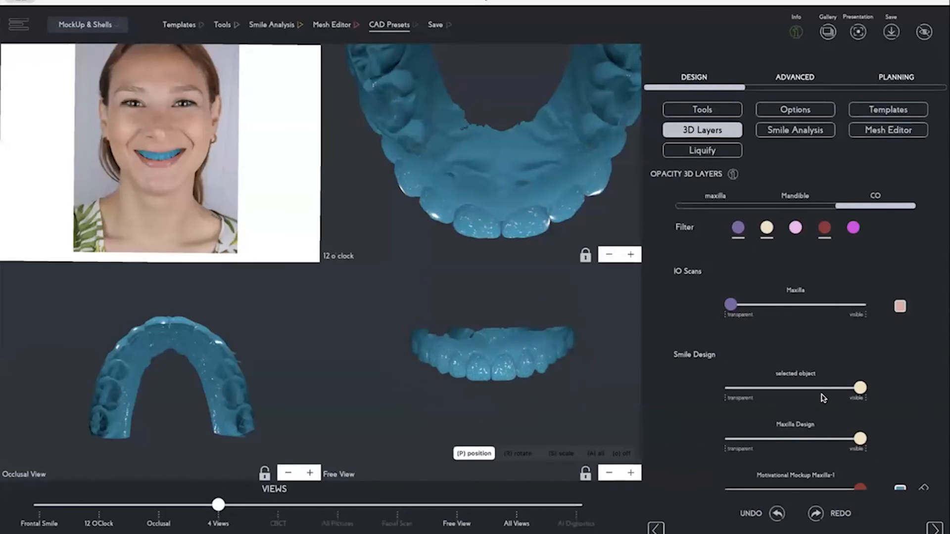
Step: Make the Maxilla Design layer fully transparent so that only the motivational mockup is shown
scroll(825, 396, "down", 5)
scroll(834, 381, "down", 1)
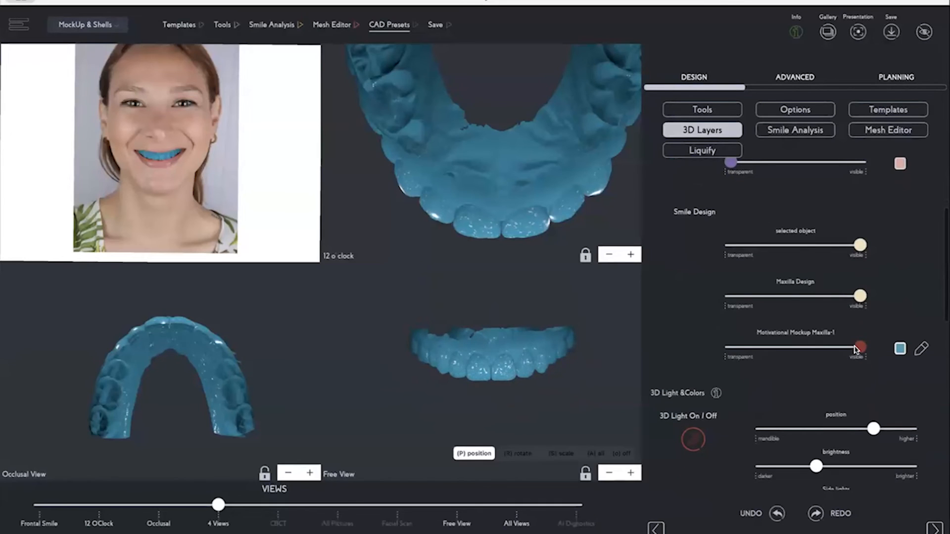
left_click_drag(860, 293, 730, 297)
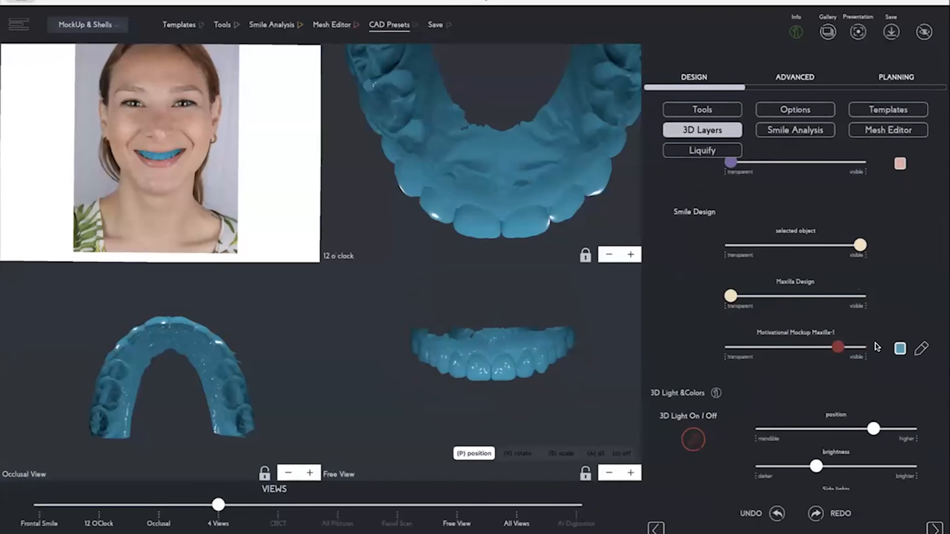
Step: Examine the Motivational Mockup Maxilla-1 in the free view at reduced opacity and restore it to fully visible
scroll(744, 342, "up", 4)
left_click_drag(730, 254, 661, 287)
left_click_drag(601, 361, 588, 291)
left_click_drag(860, 437, 789, 438)
left_click_drag(593, 389, 596, 355)
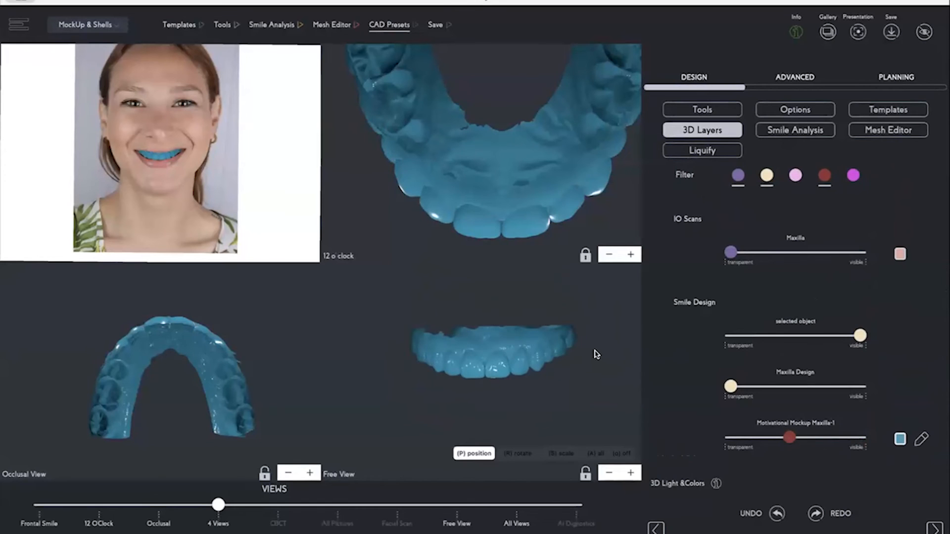
left_click_drag(806, 437, 865, 437)
Step: Close the mesh of the Motivational Mockup Maxilla-1 layer using the Digital Edit features
left_click(791, 76)
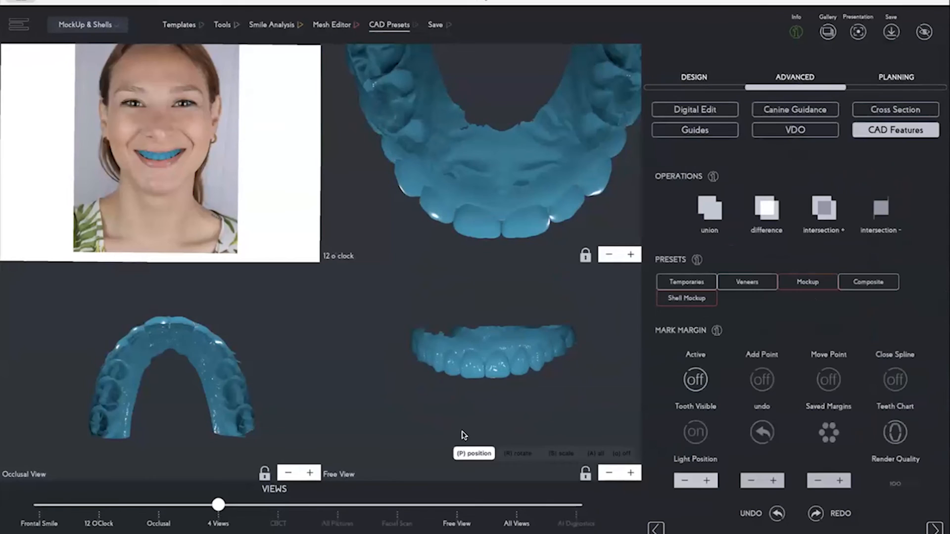
left_click_drag(544, 395, 557, 409)
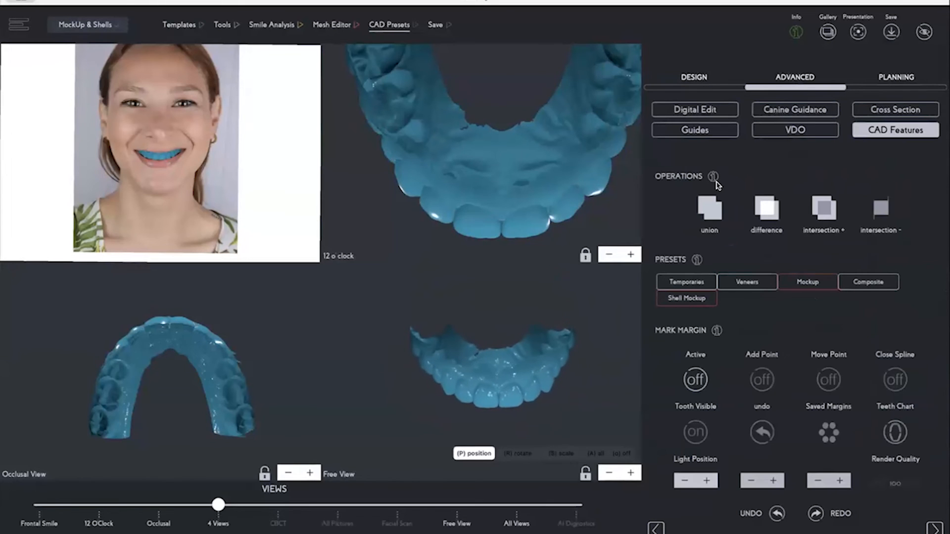
left_click(707, 111)
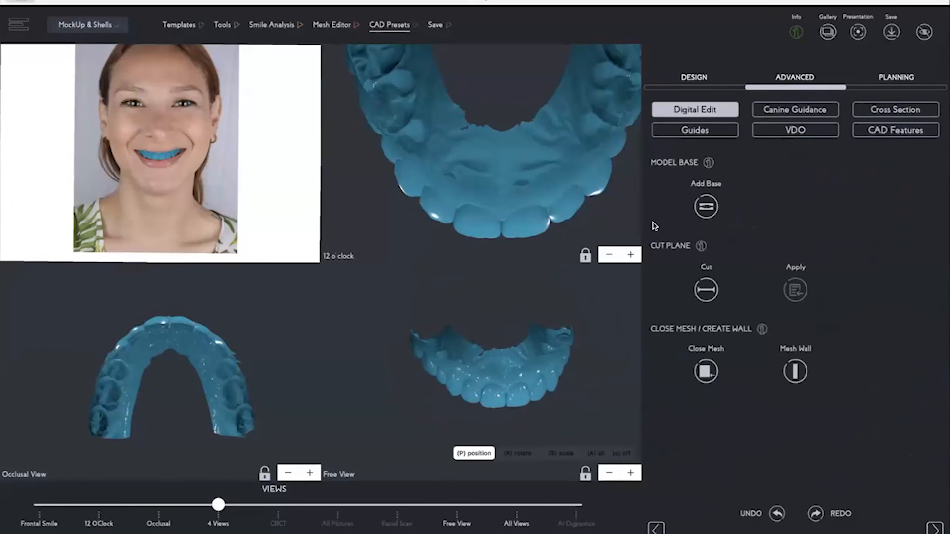
left_click(705, 371)
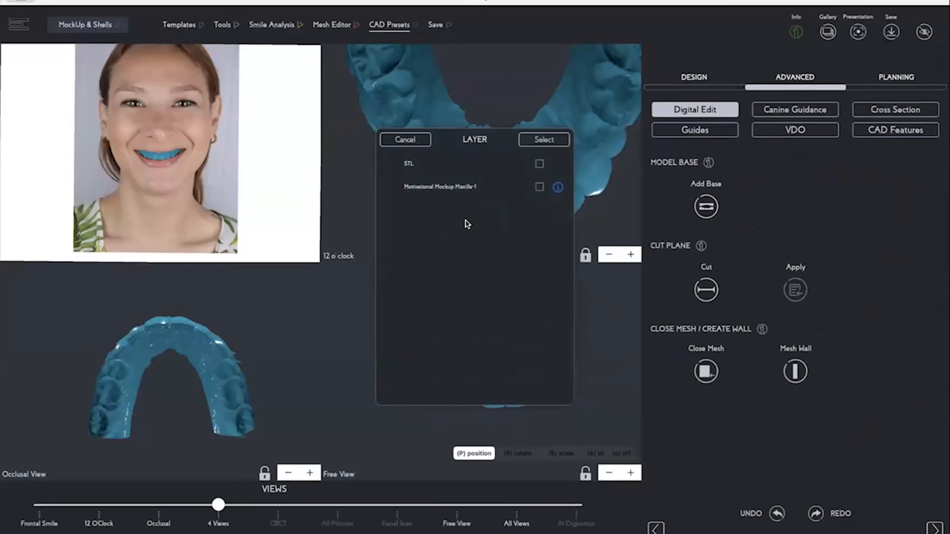
left_click(538, 187)
left_click(543, 139)
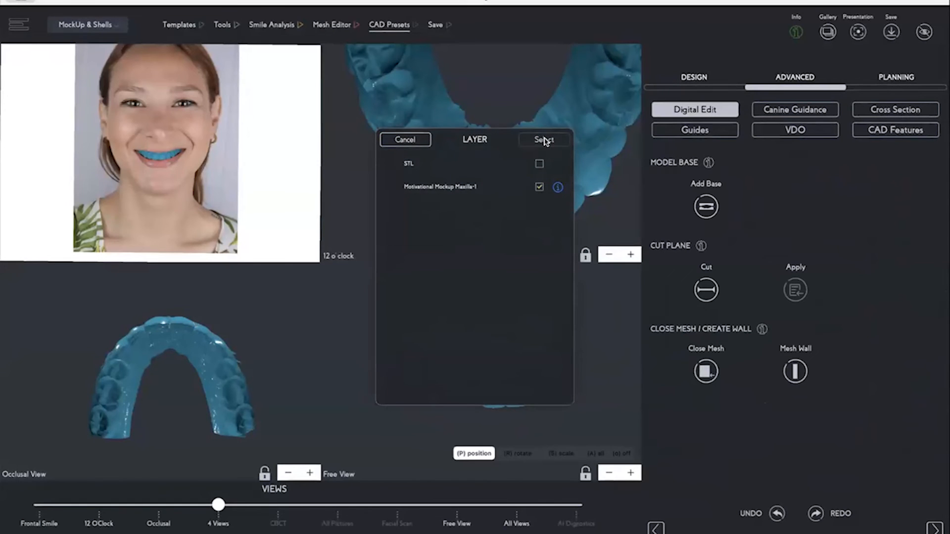
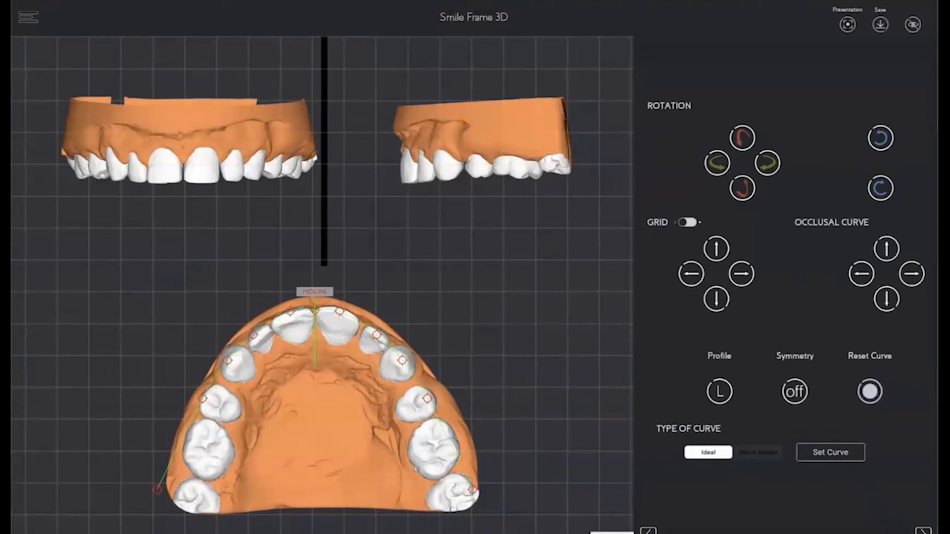
Step: View the recorded 3D design case in QuickTime Player, skip towards its end and quit the player
left_click(922, 531)
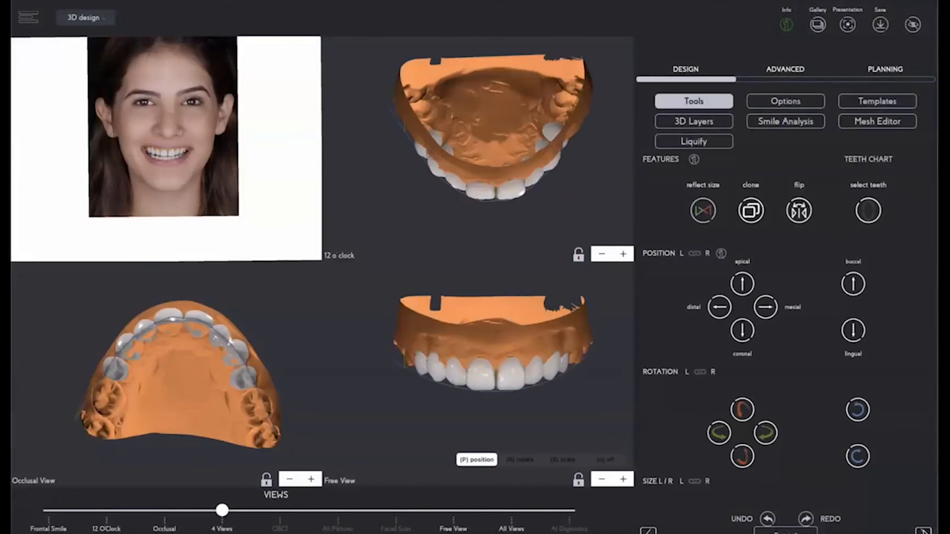
mouse_move(475, 403)
left_click_drag(550, 453, 560, 454)
key("space")
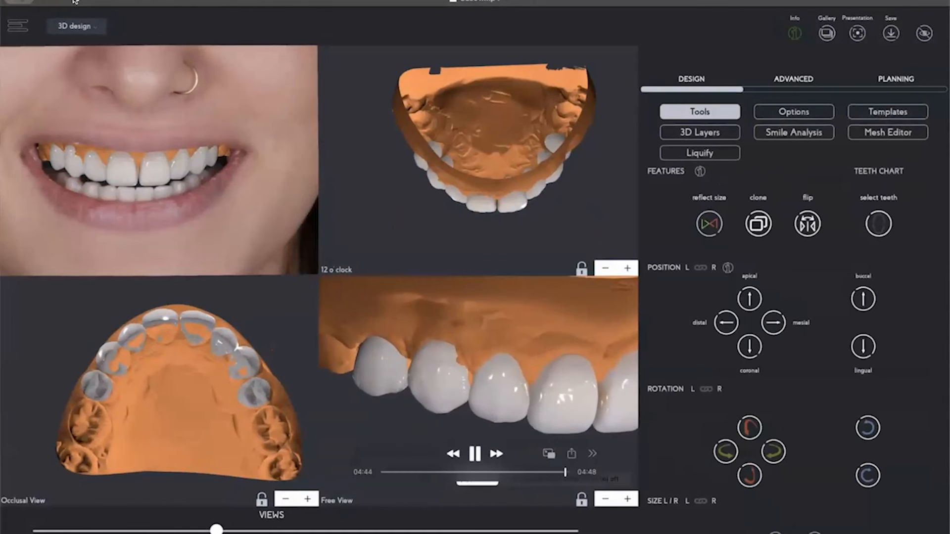
left_click(64, 0)
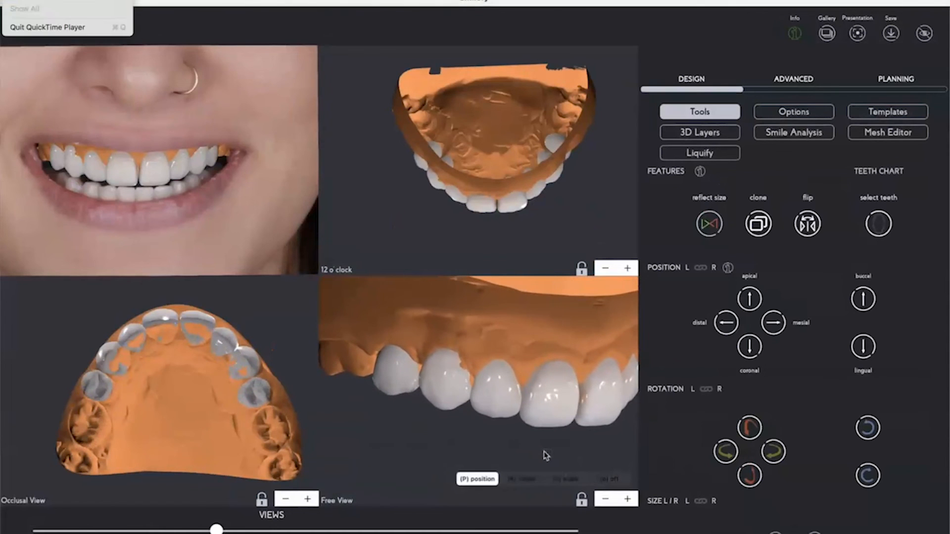
left_click(67, 25)
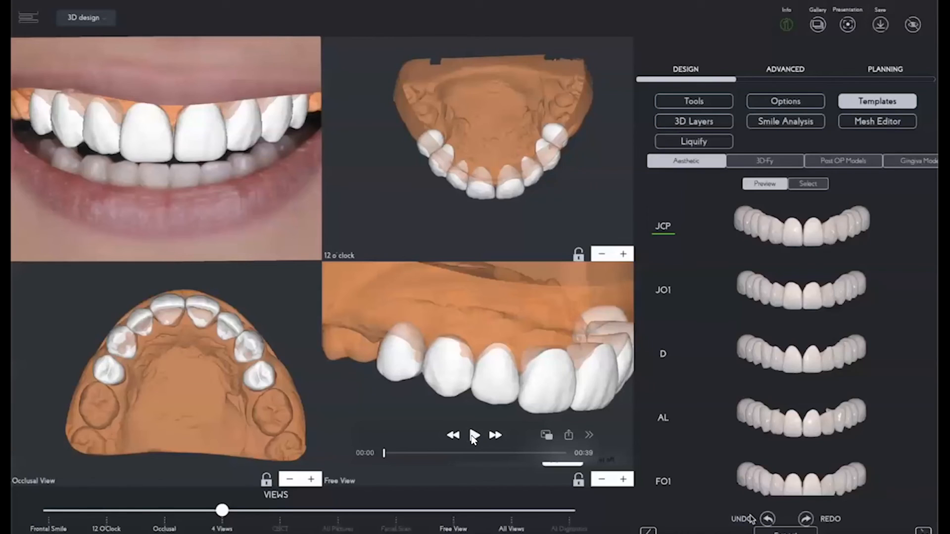
Step: Play the recorded template comparison and preview the FO2 and FO8 aesthetic templates on the smile design
left_click(473, 435)
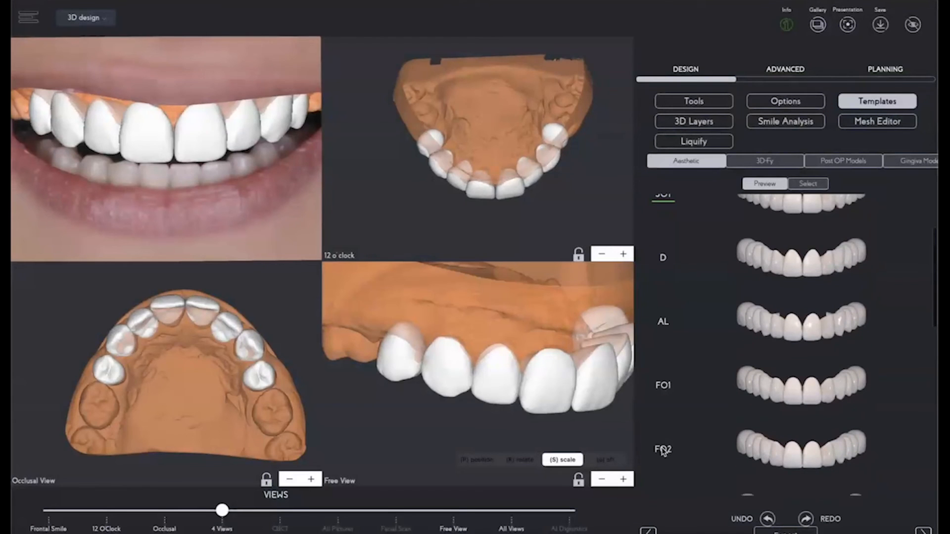
left_click(663, 452)
scroll(664, 452, "down", 3)
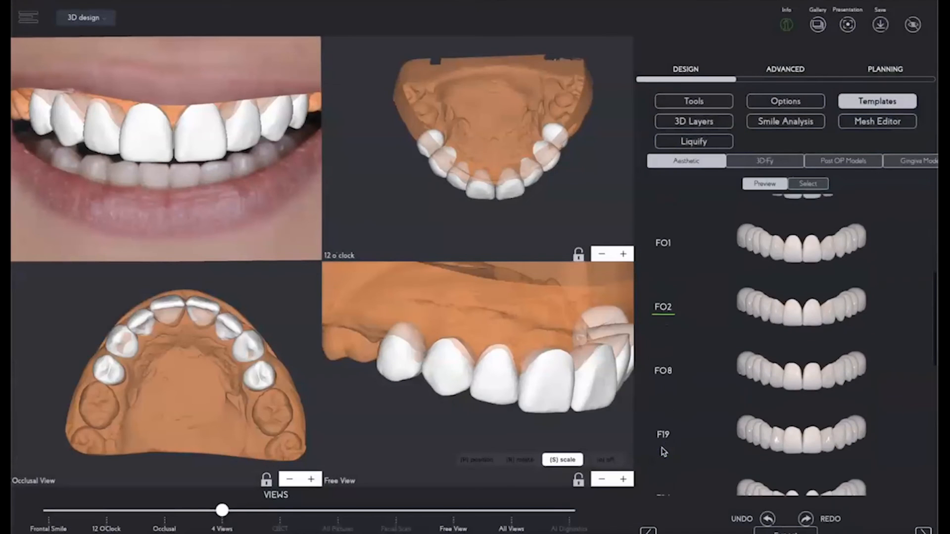
scroll(664, 452, "down", 1)
left_click(663, 360)
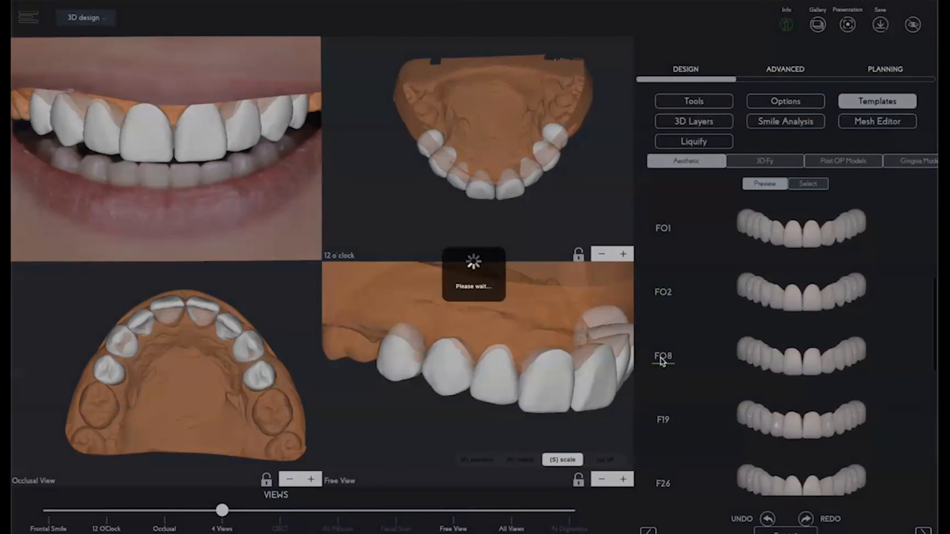
Step: Preview the F19 and F31 aesthetic templates on the upper teeth in the four-view layout
scroll(677, 389, "down", 3)
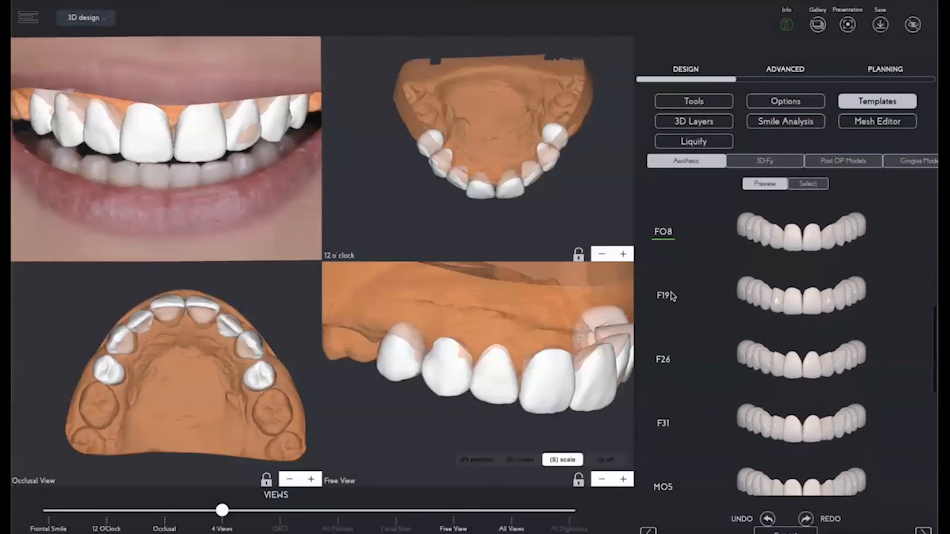
left_click(663, 297)
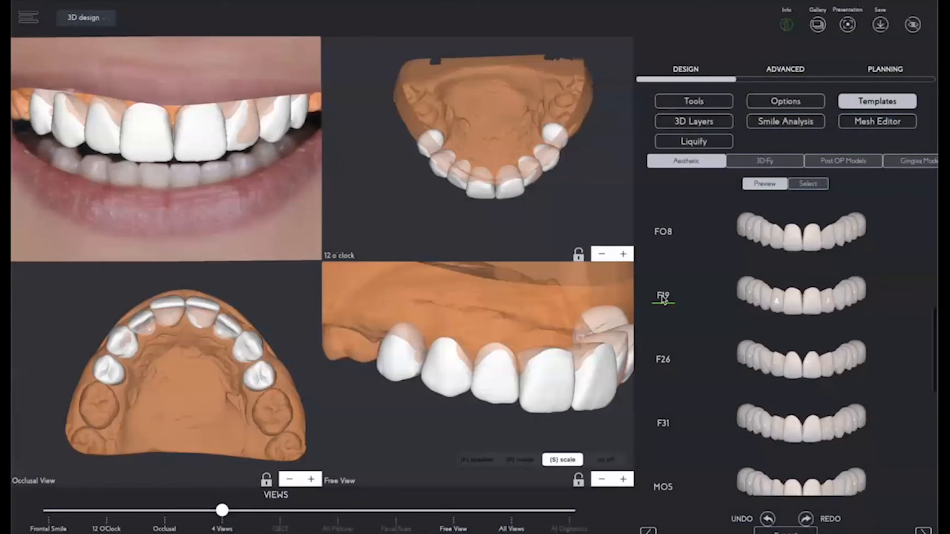
scroll(686, 394, "down", 2)
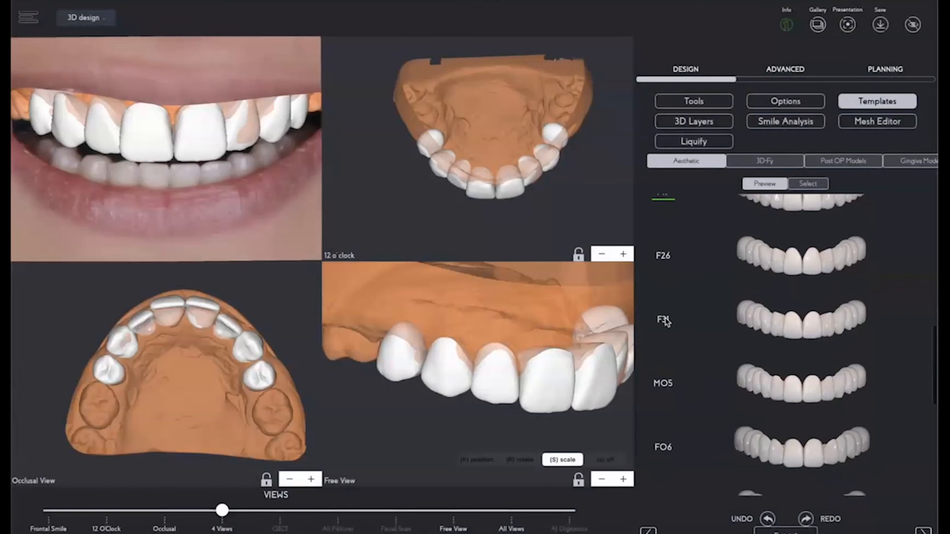
left_click(665, 320)
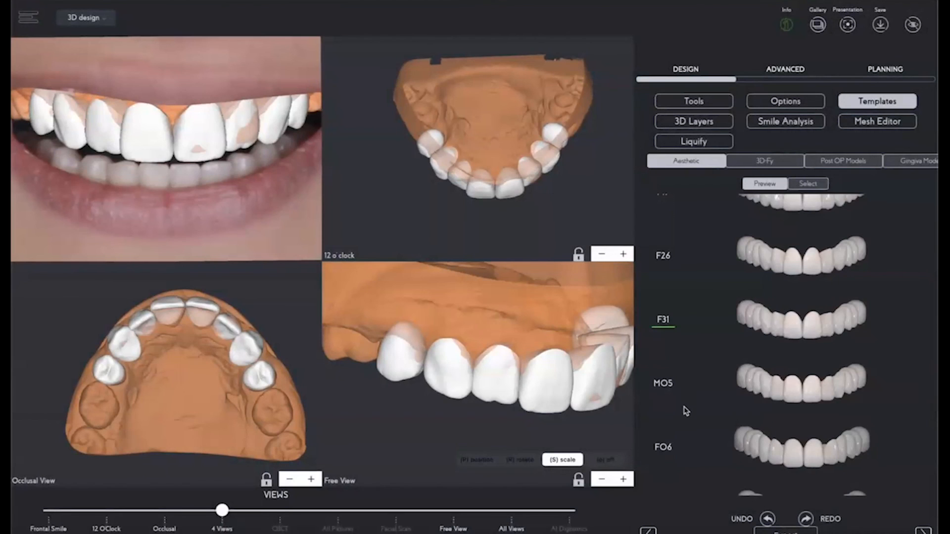
Step: Preview the FO6 and SFY08 aesthetic templates on the upper teeth
scroll(685, 411, "down", 3)
left_click(663, 269)
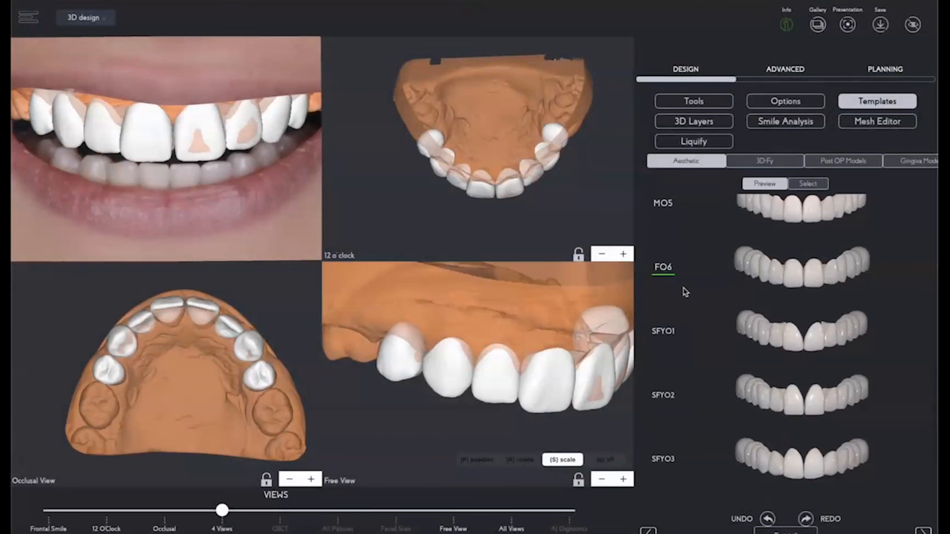
scroll(684, 292, "down", 3)
scroll(684, 292, "down", 4)
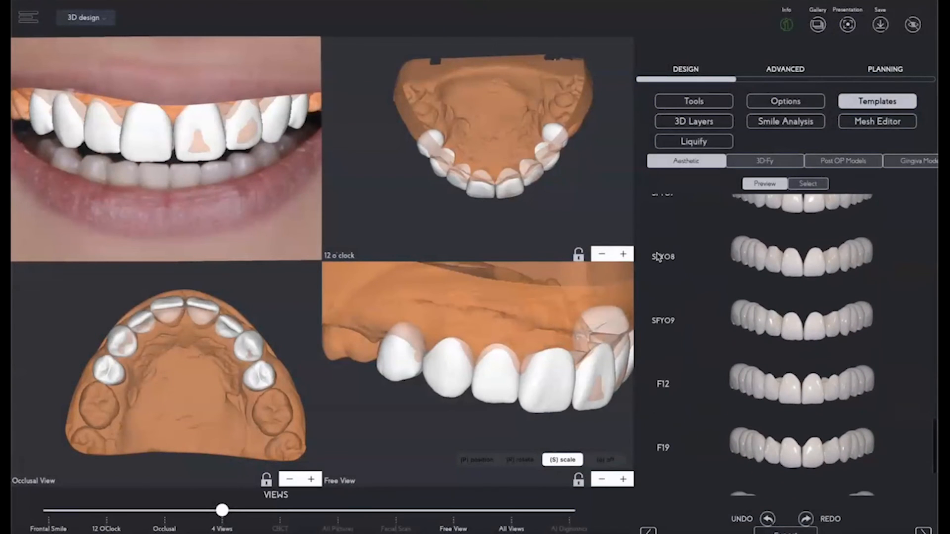
left_click(663, 258)
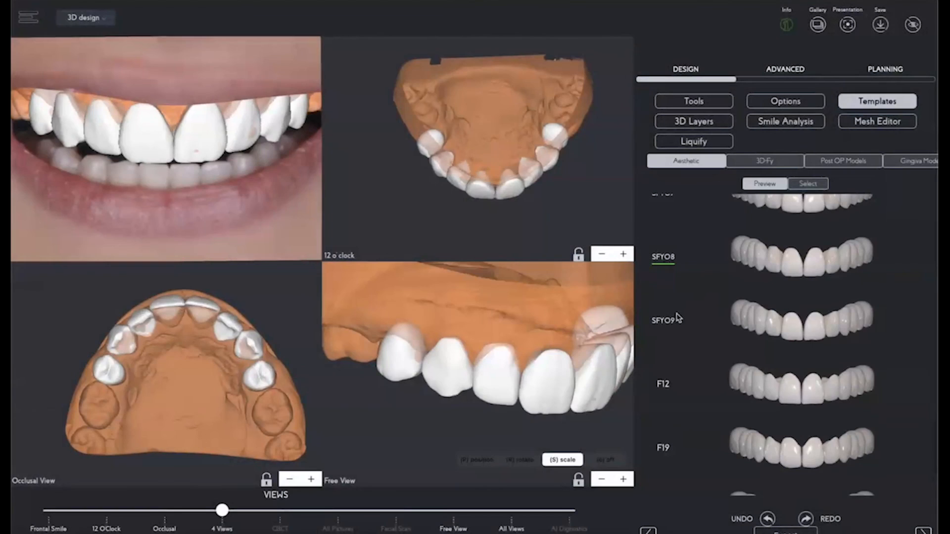
Step: Preview the M9 aesthetic template and return to the first template, JCP
scroll(684, 372, "down", 2)
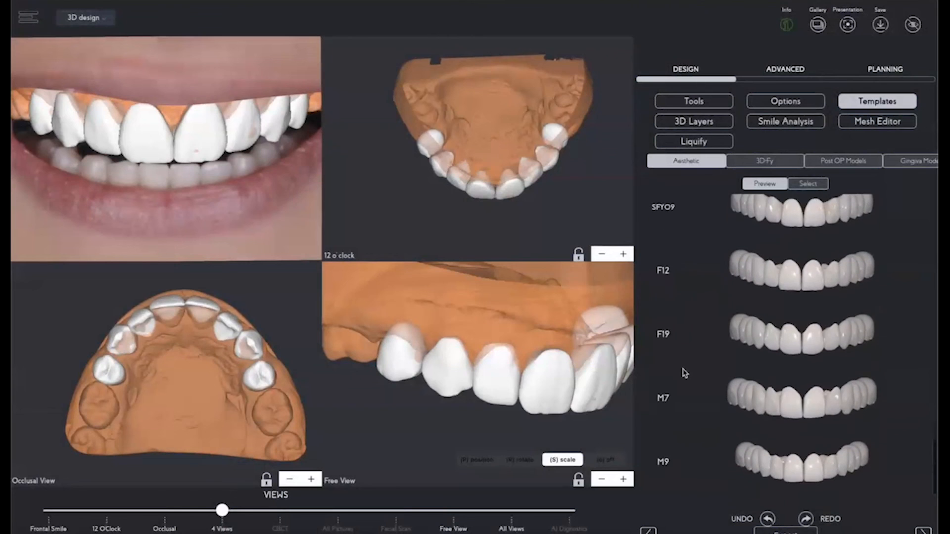
left_click(662, 465)
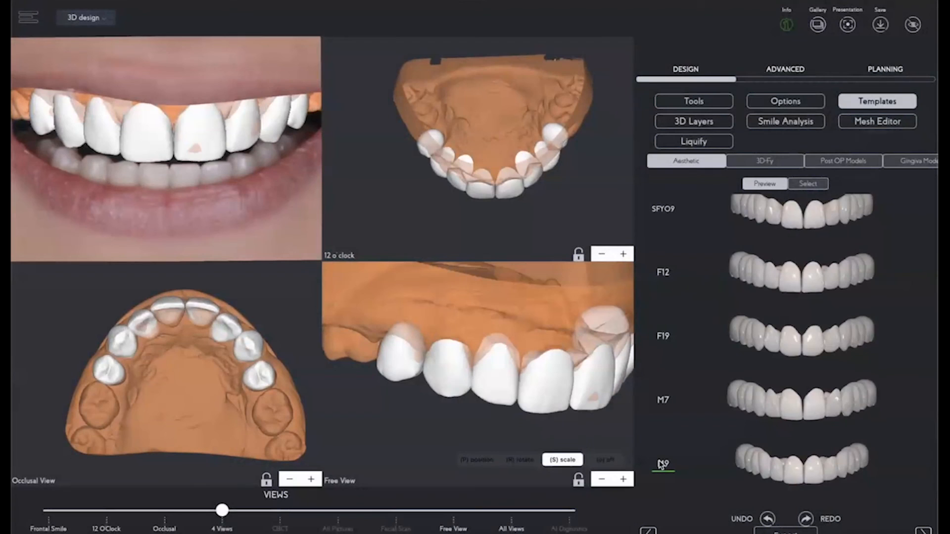
scroll(687, 377, "up", 10)
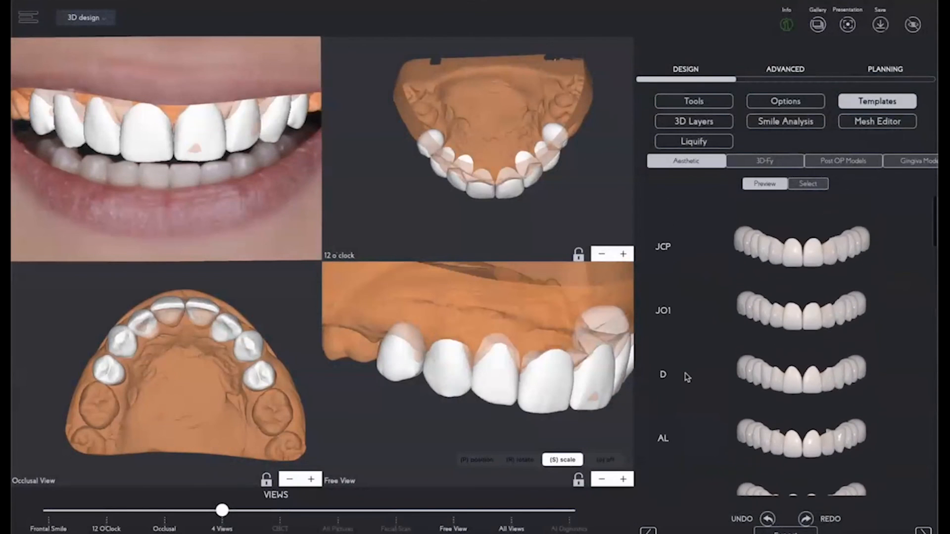
left_click(663, 228)
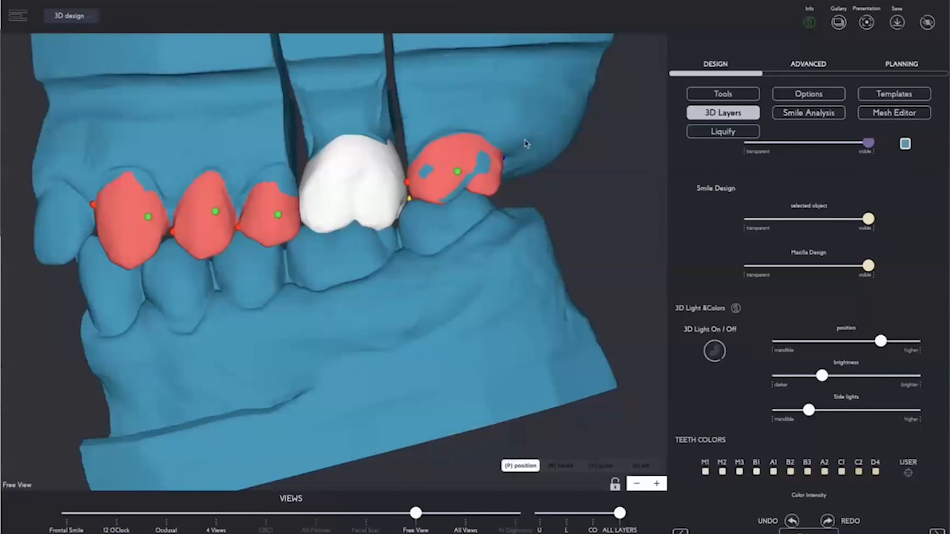
Step: Shift the white upper molar crown slightly along its horizontal axis towards the neighbouring rear tooth and deselect it
left_click_drag(579, 246, 592, 267)
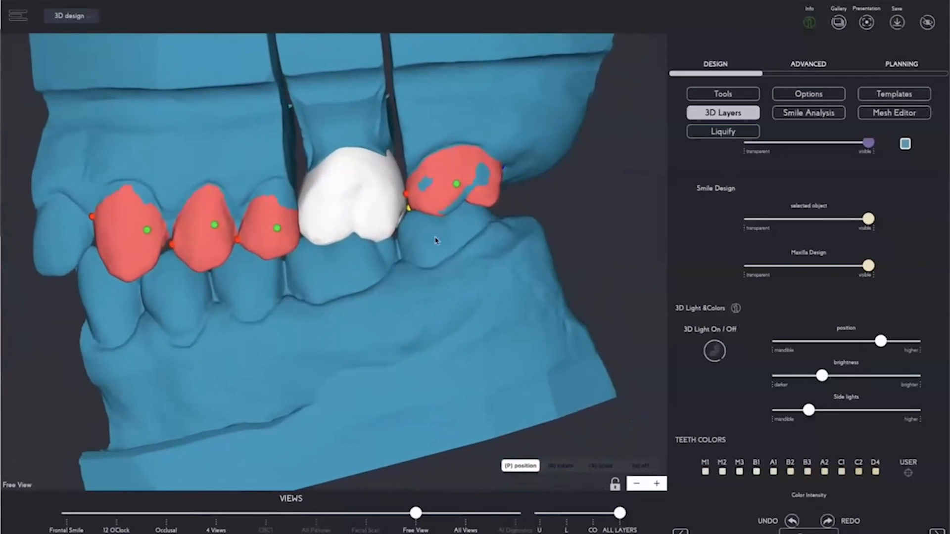
left_click(367, 208)
left_click_drag(408, 190, 418, 190)
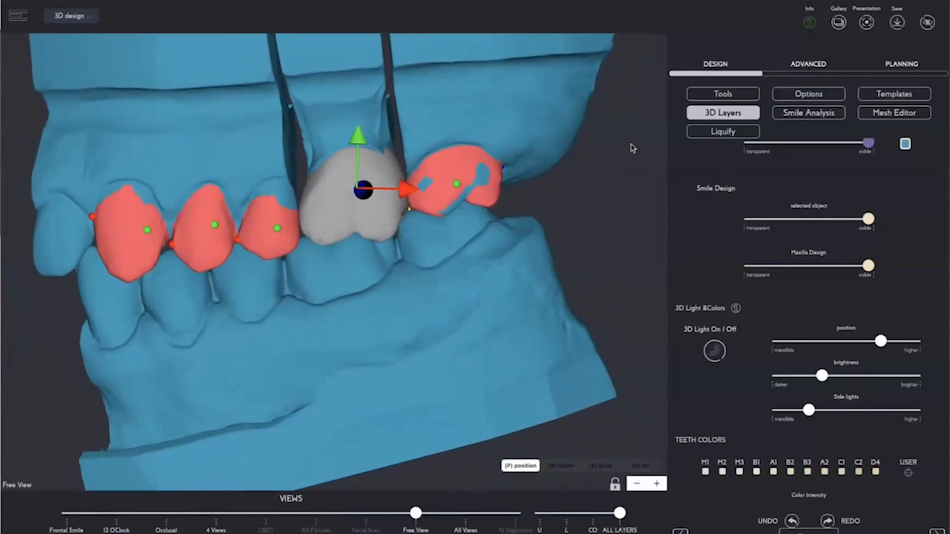
left_click(581, 194)
mouse_move(578, 195)
left_mouse_down()
mouse_move(577, 168)
mouse_move(574, 177)
left_mouse_up()
Step: Skip the recording ahead to the crown's Liquify stage and set Opacity Model to 40 and Opacity Design to 60
mouse_move(435, 454)
left_mouse_down()
mouse_move(462, 453)
mouse_move(440, 454)
left_mouse_up()
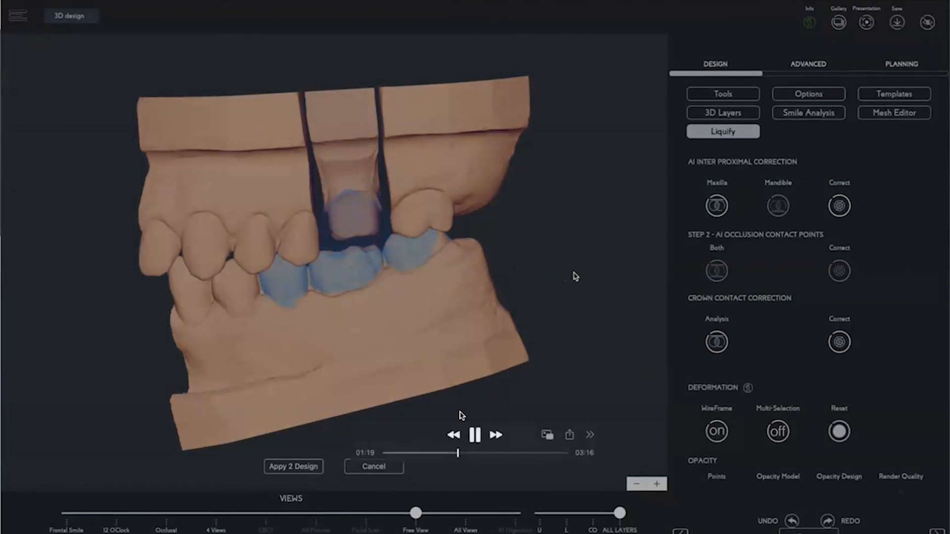
left_click(484, 453)
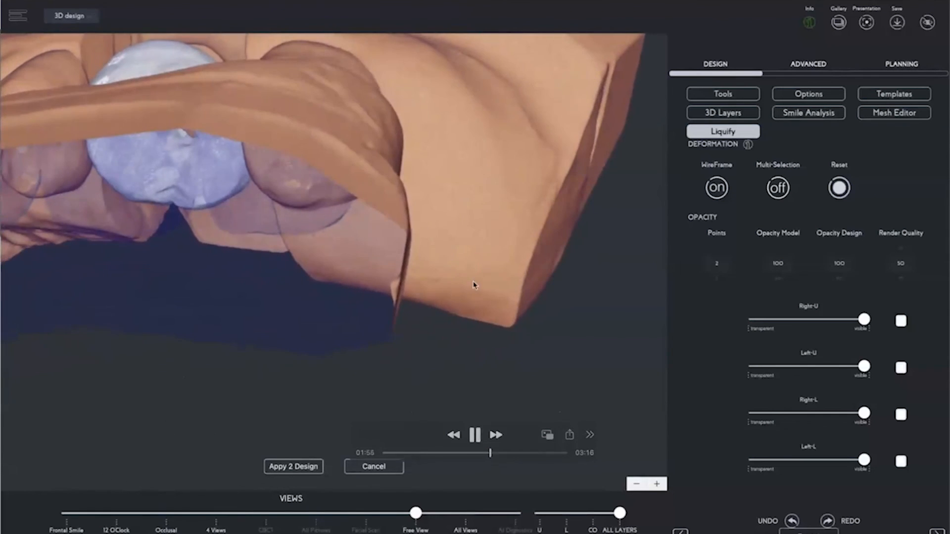
scroll(802, 449, "up", 4)
left_click_drag(780, 365, 780, 348)
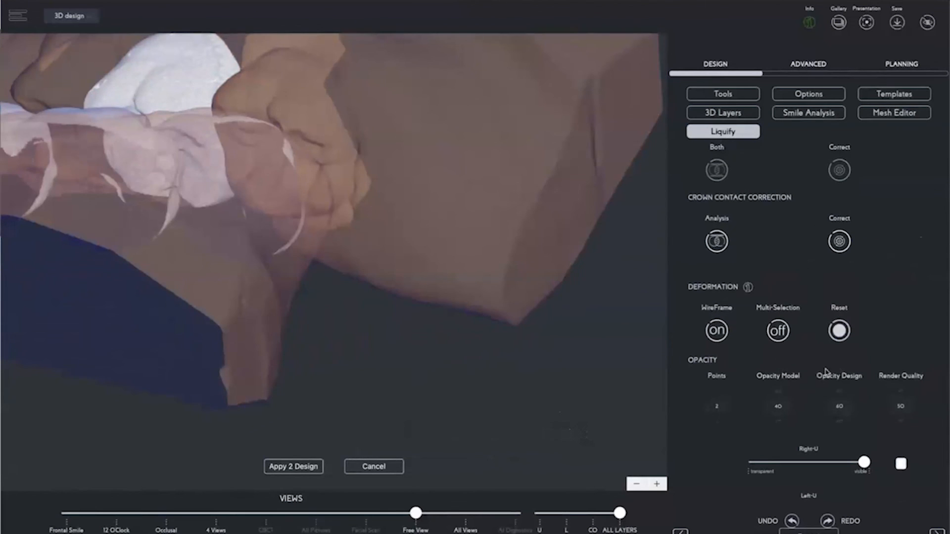
Step: Examine the marked contact areas on the molar crown's occlusal surface from the side and from below through the semi-transparent models
left_click_drag(383, 397, 656, 182)
left_click_drag(469, 336, 845, 345)
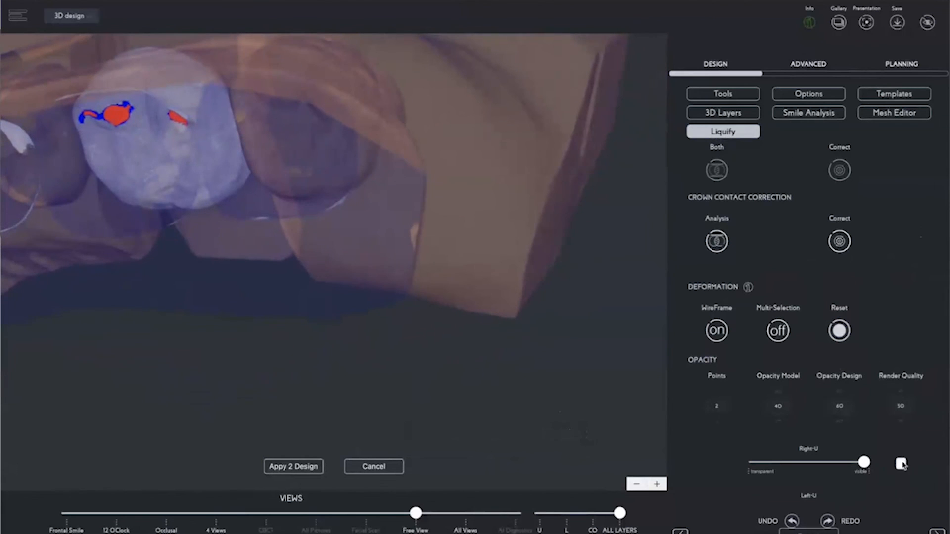
scroll(901, 465, "down", 3)
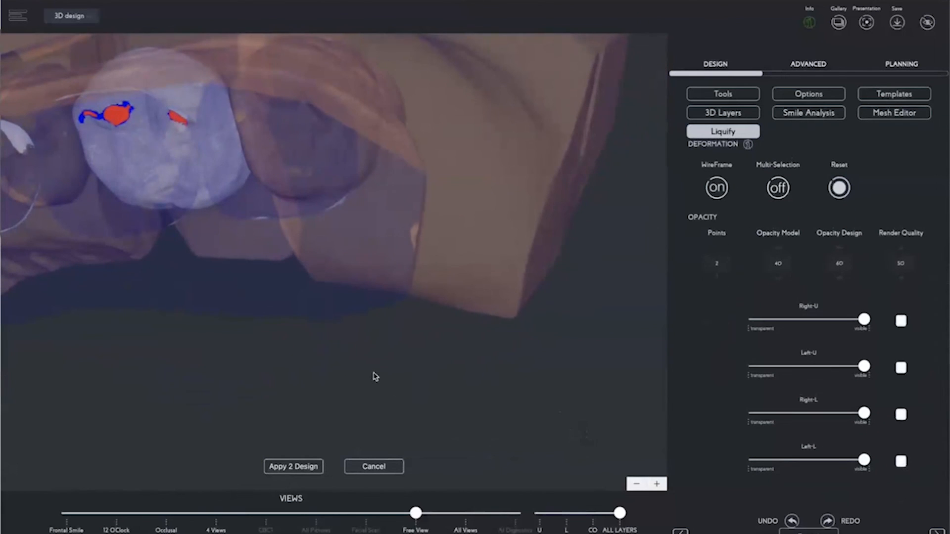
left_click_drag(369, 371, 606, 428)
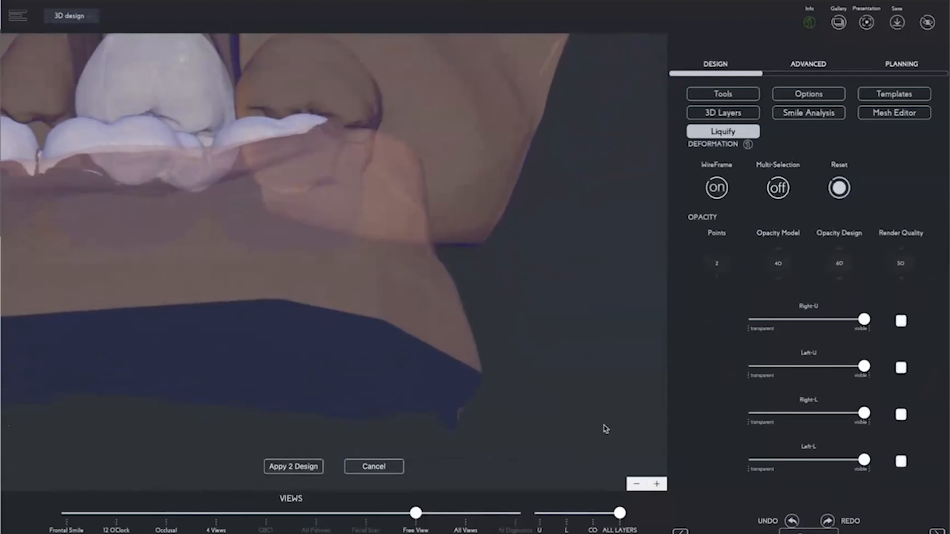
left_click_drag(568, 393, 626, 159)
scroll(822, 184, "up", 5)
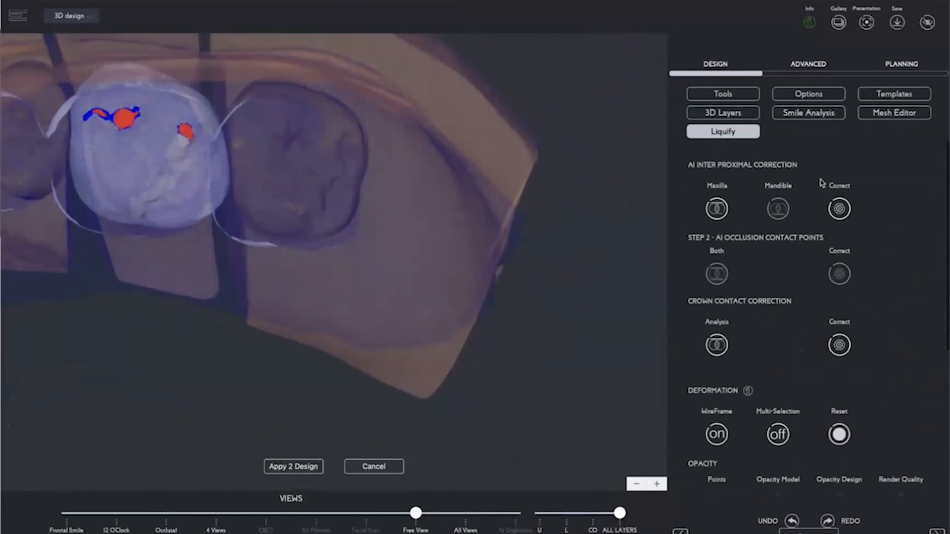